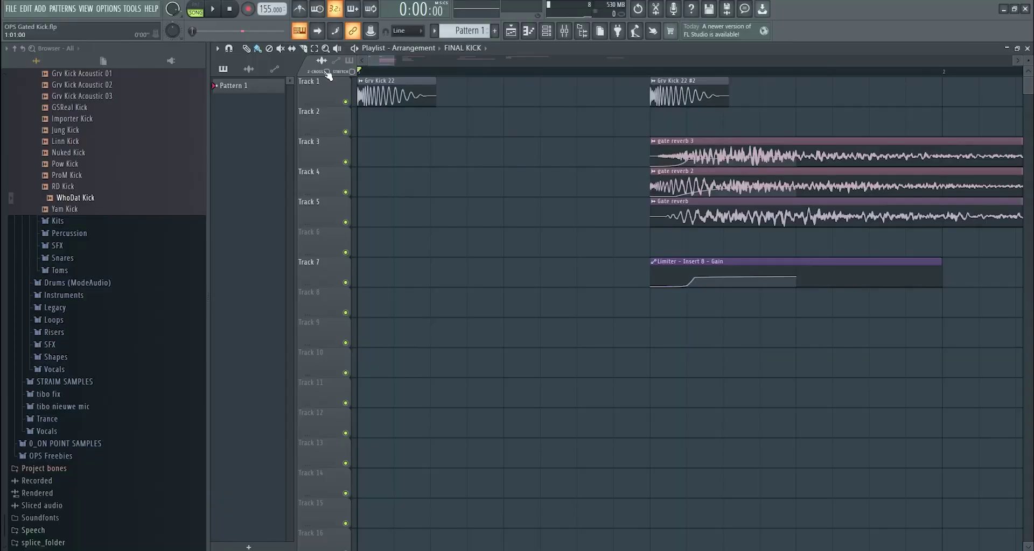
- Open the first Grv Kick 22 clip's settings and preview several kick samples from the Standard FL Drums Kicks folder
scroll(450, 182, "down", 3)
double_click(368, 96)
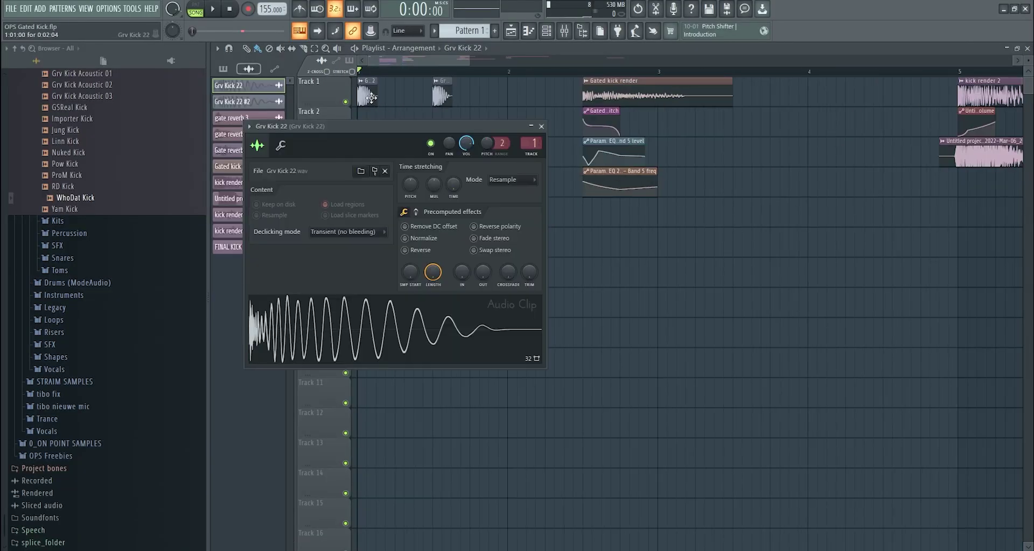
scroll(116, 235, "up", 15)
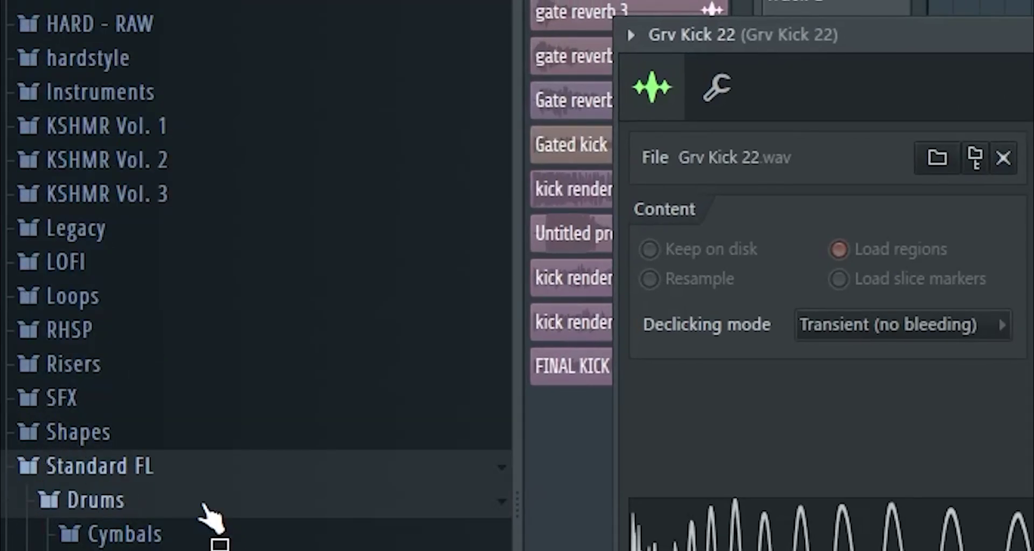
scroll(178, 504, "down", 5)
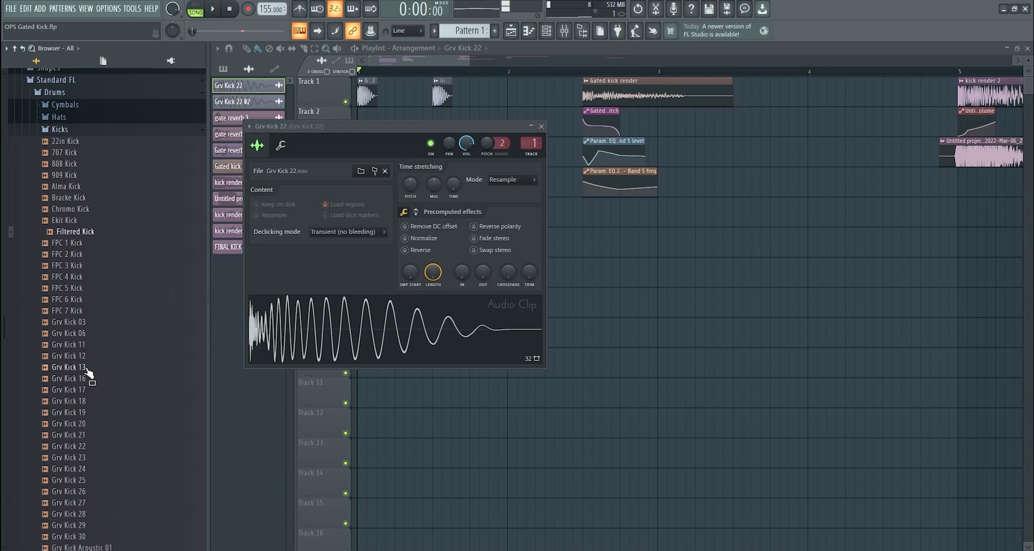
scroll(88, 198, "down", 2)
left_click(80, 286)
left_click(80, 301)
left_click(81, 322)
left_click(81, 345)
left_click(81, 367)
left_click(81, 435)
left_click(80, 459)
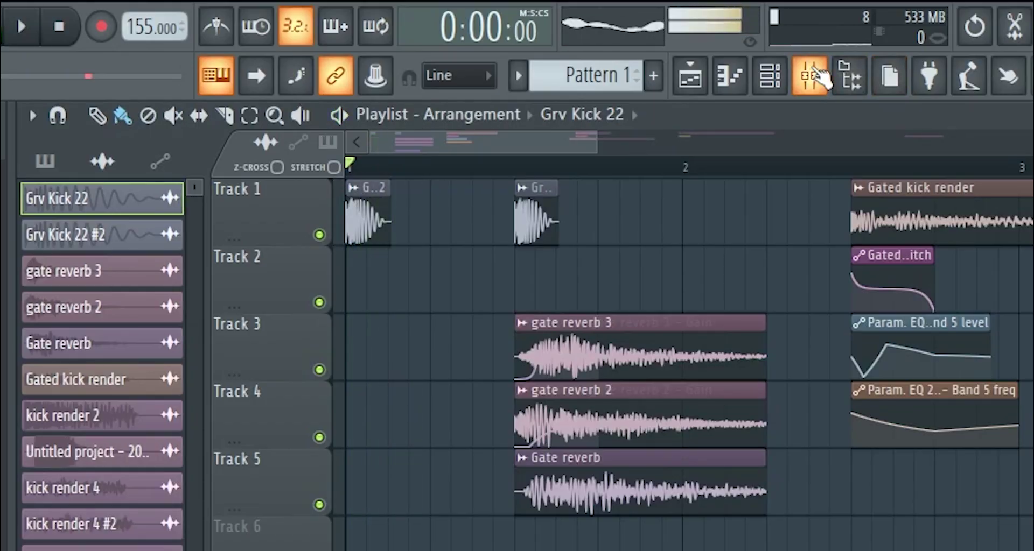
- Open ValhallaPlate on the Grv Kick 22 mixer track to examine its reverb settings
left_click(564, 31)
left_click(961, 117)
left_click(964, 119)
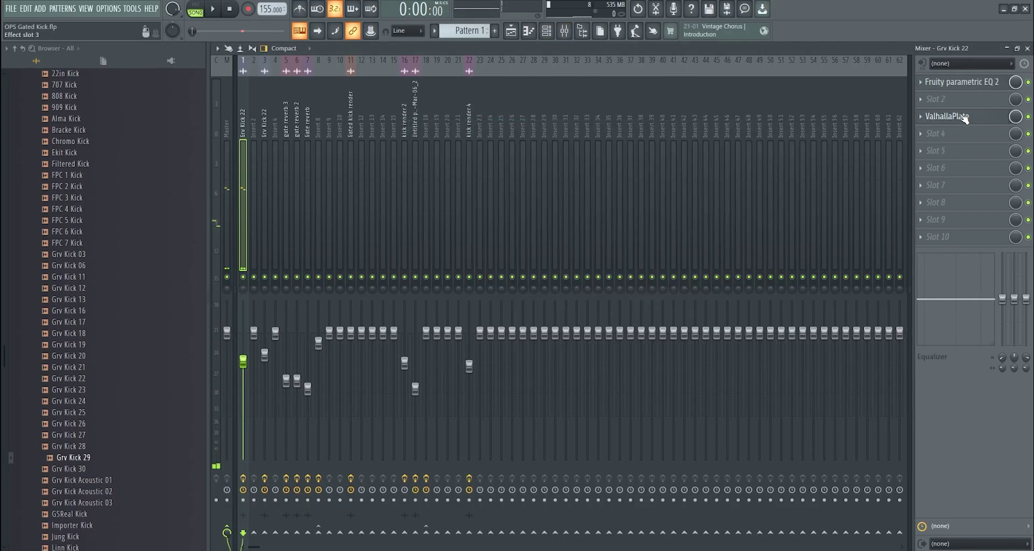
left_click(964, 117)
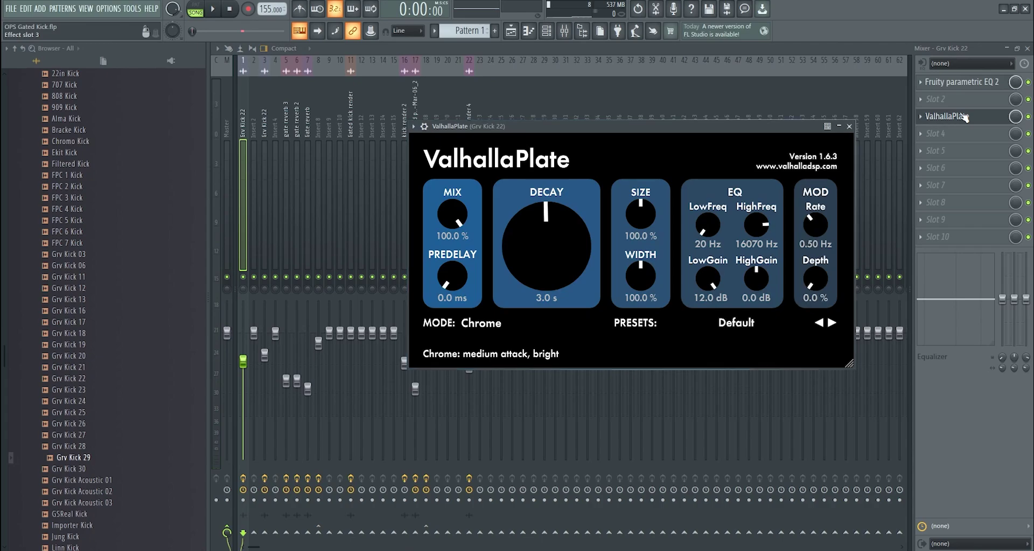
- Try ValhallaRoom with the Narcissus reverb mode in the fourth effect slot of the Grv Kick 22 track
left_click(935, 134)
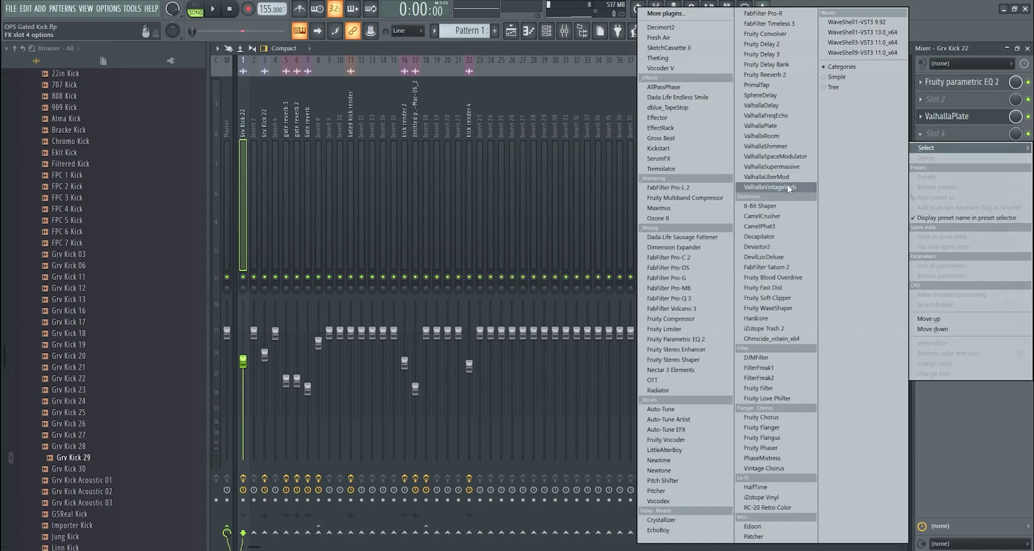
left_click(781, 137)
left_click(417, 405)
left_click(432, 514)
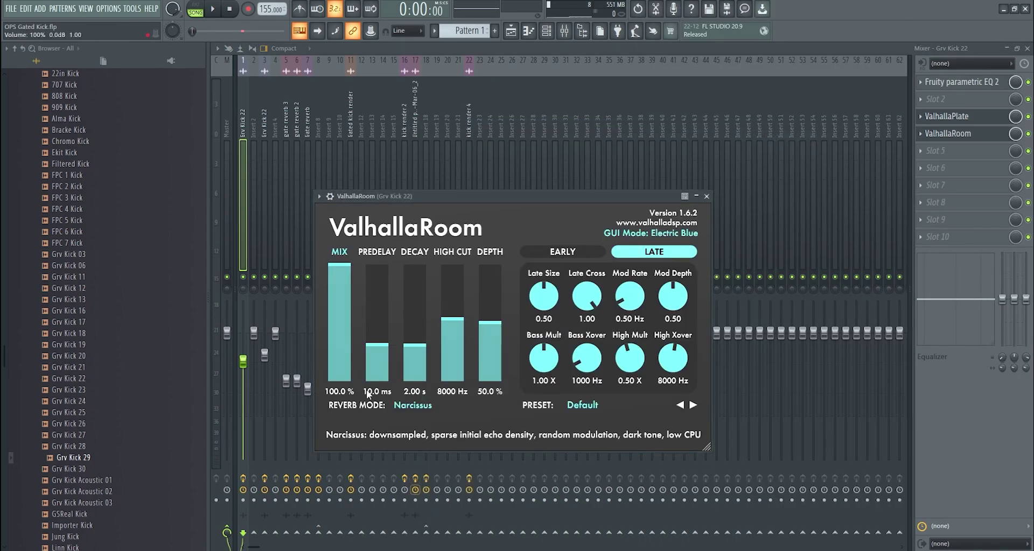
right_click(933, 140)
left_click(939, 159)
- Play back the start of the playlist and place the playhead at the beginning of the gate reverb clips
left_click(511, 31)
key("space")
key("space")
left_click(434, 70)
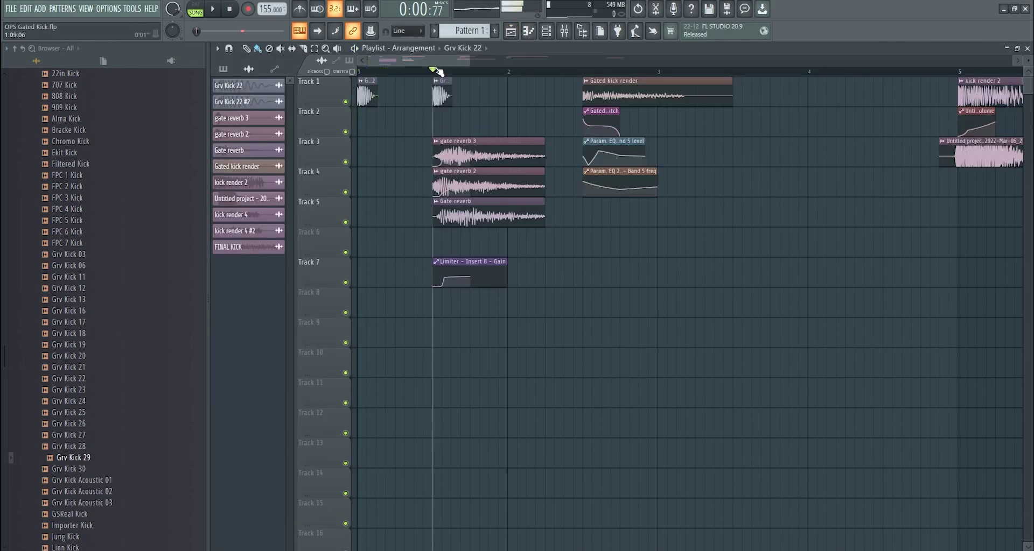
- Solo the gate reverb tracks in the mixer and audition them
left_click(573, 30)
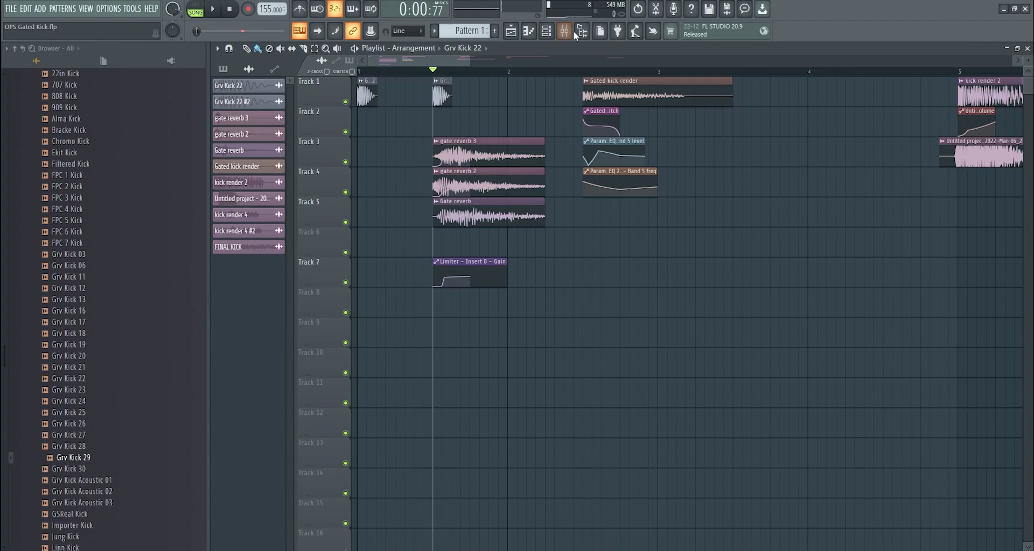
key("space")
right_click(297, 277)
key("space")
key("space")
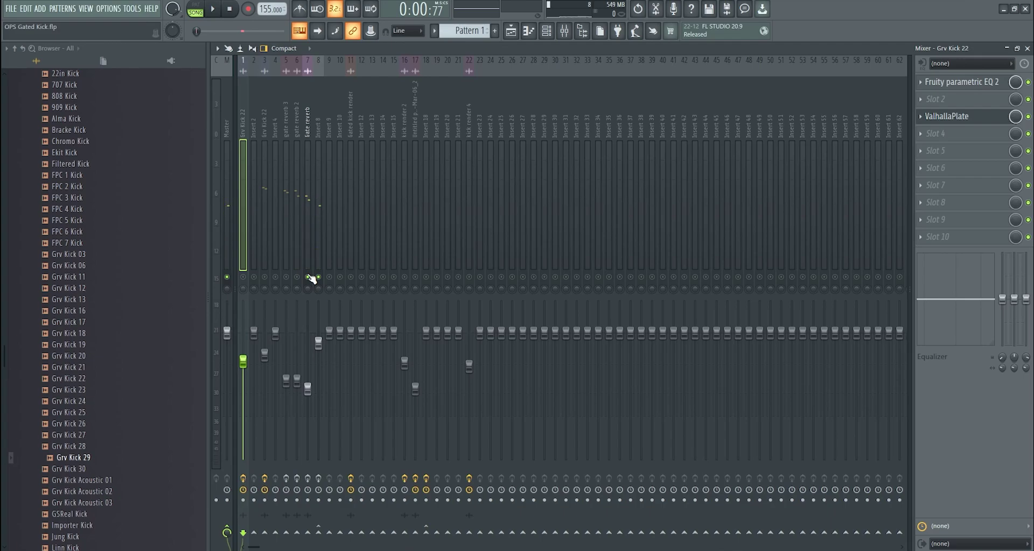
left_click(306, 107)
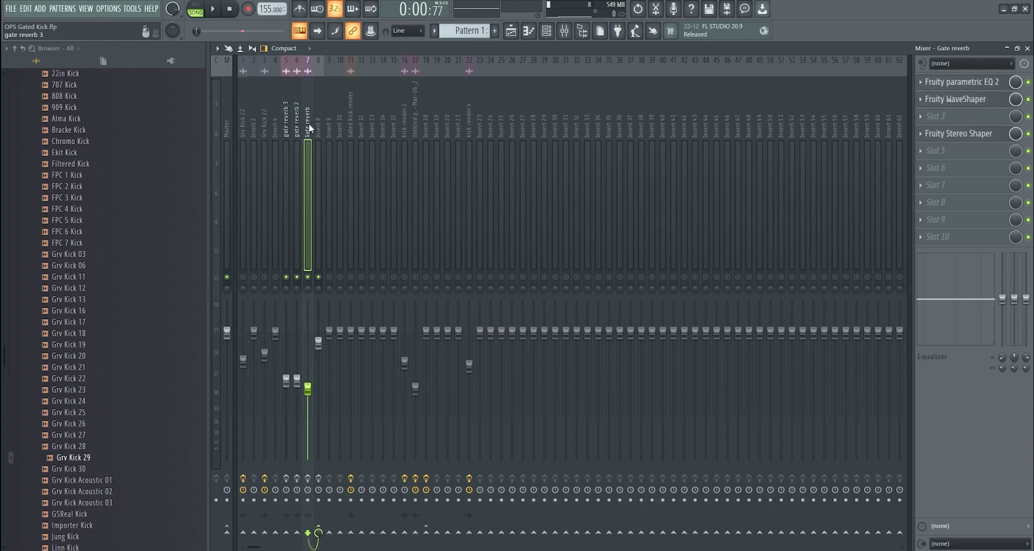
left_click(318, 122)
key("space")
key("space")
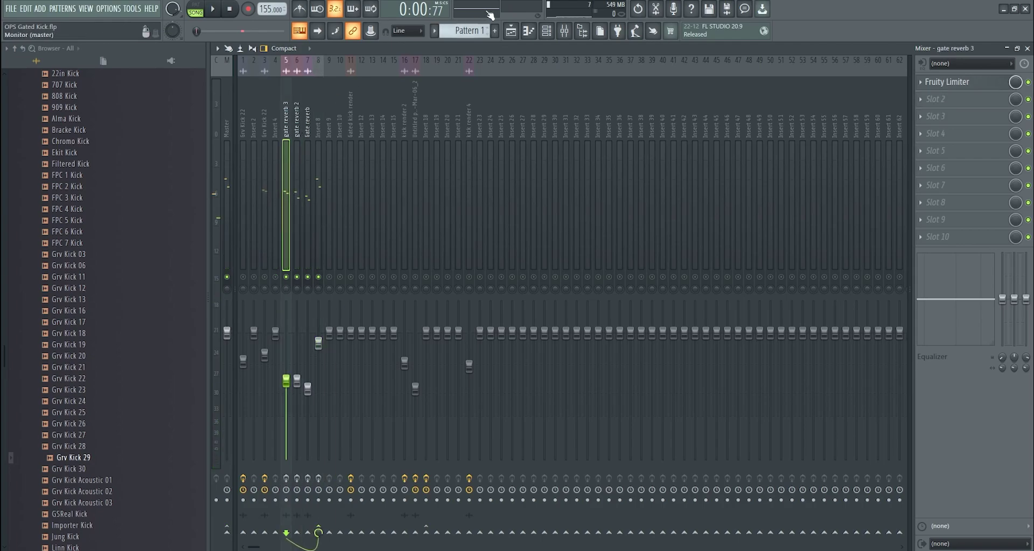
- Examine the layered reverb clips in the playlist and the Grv Kick 22 #2 clip's settings
left_click(511, 31)
left_click_drag(424, 231, 673, 308)
mouse_move(534, 145)
left_mouse_down()
mouse_move(532, 124)
mouse_move(532, 148)
left_mouse_up()
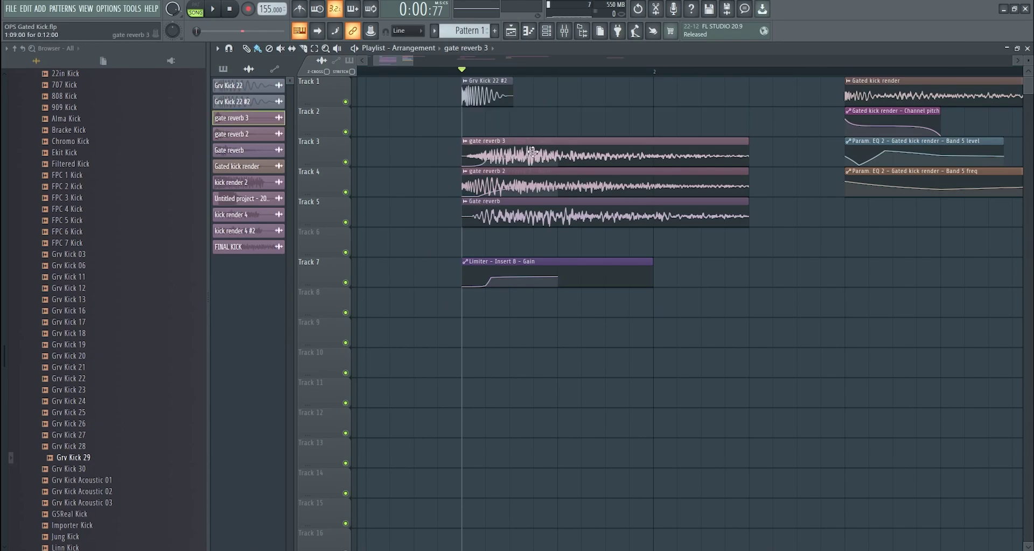
double_click(470, 89)
left_click(564, 31)
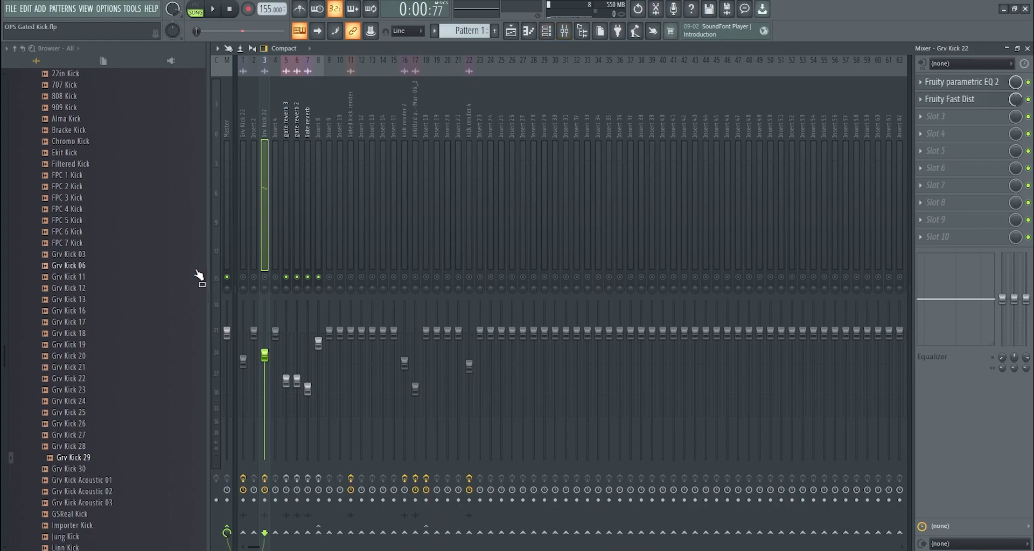
left_click(510, 31)
double_click(474, 86)
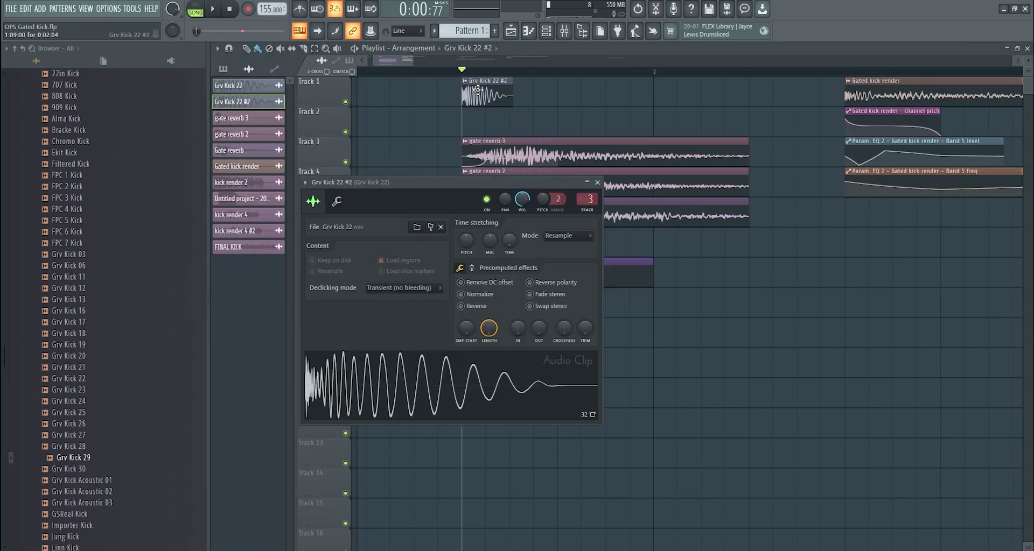
left_click(593, 182)
- Enable the effects on the second Grv Kick 22 mixer track and inspect its Fruity Parametric EQ 2 and Fruity Fast Dist
left_click(564, 30)
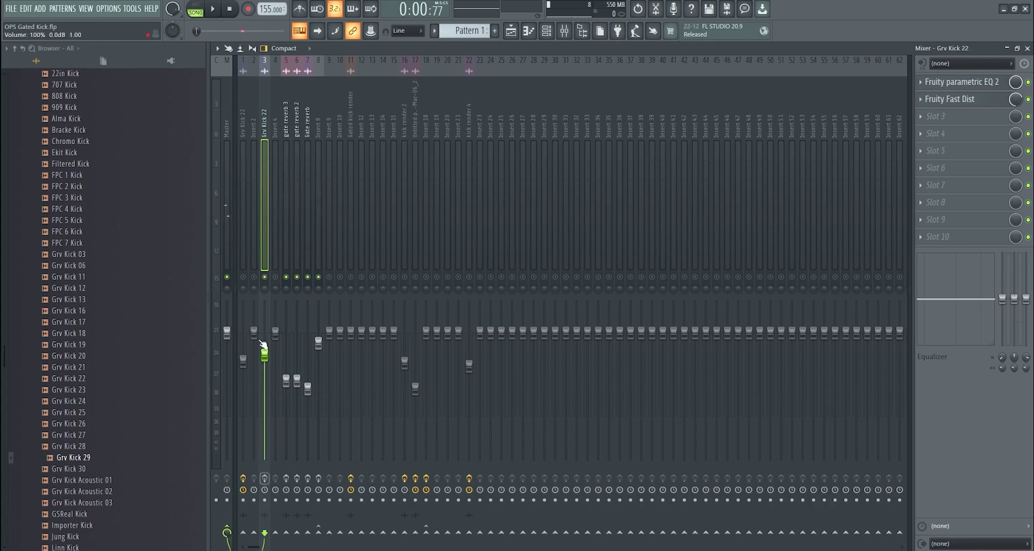
left_click(265, 478)
left_click(946, 82)
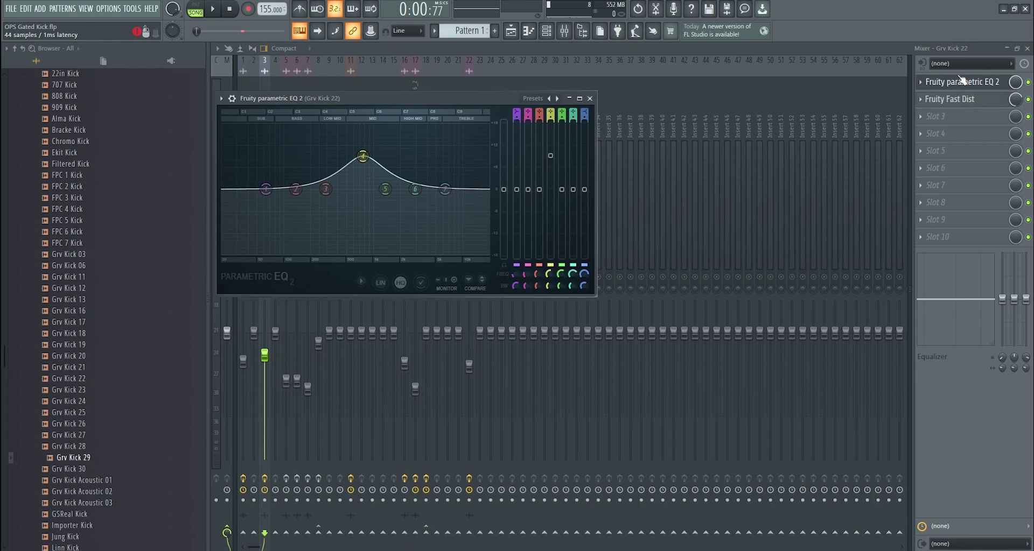
left_click(951, 102)
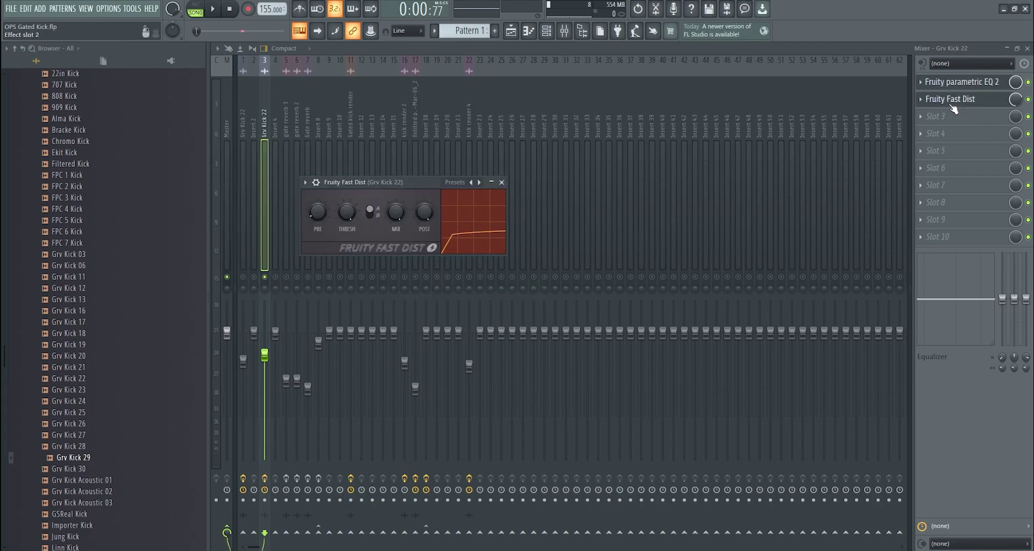
left_click(950, 105)
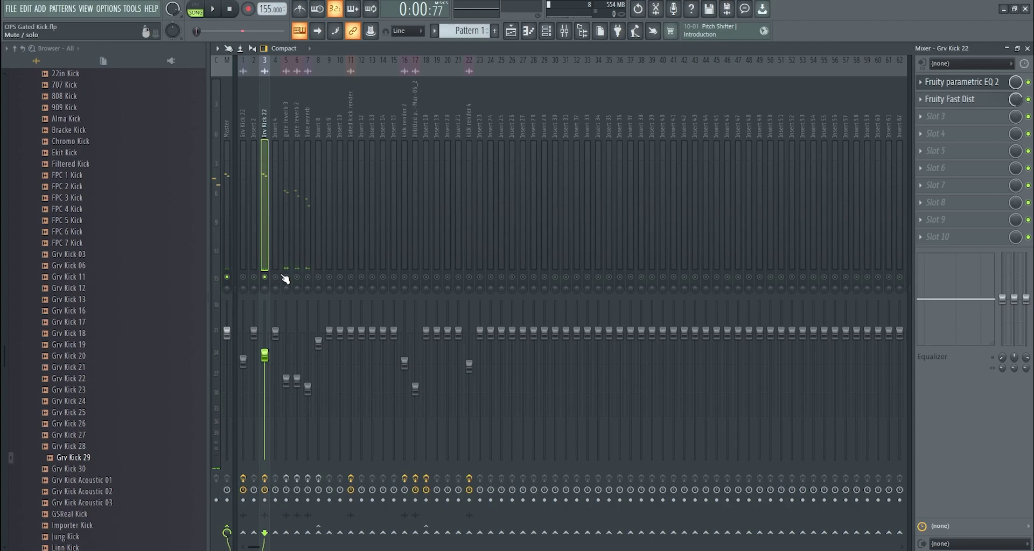
- Solo the three gate reverb mixer tracks and enable their effects
right_click(286, 277)
left_click(297, 277)
left_click(308, 276)
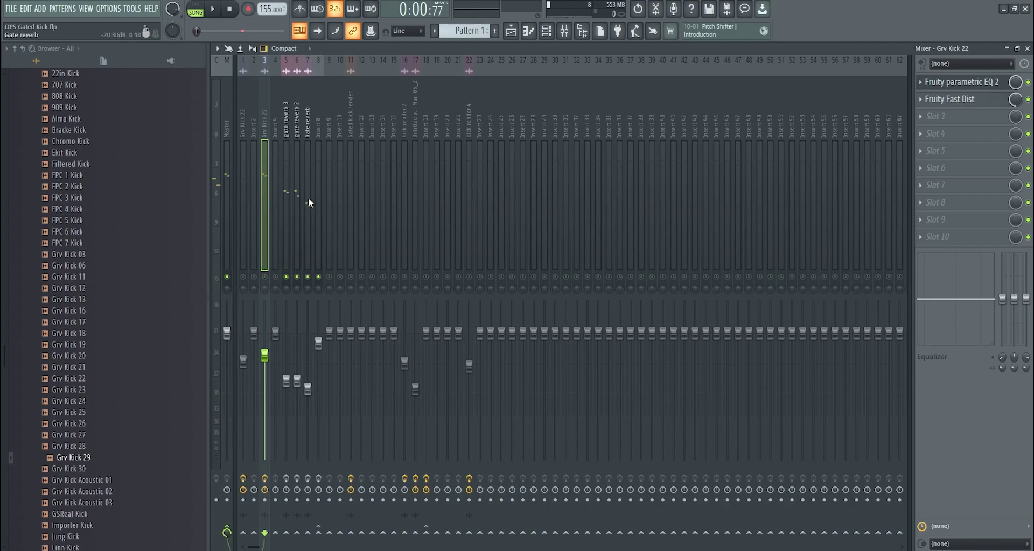
left_click_drag(286, 480, 307, 480)
- Compare the effect chains on the gate reverb 3, gate reverb 2 and Gate reverb mixer tracks
left_click(295, 125)
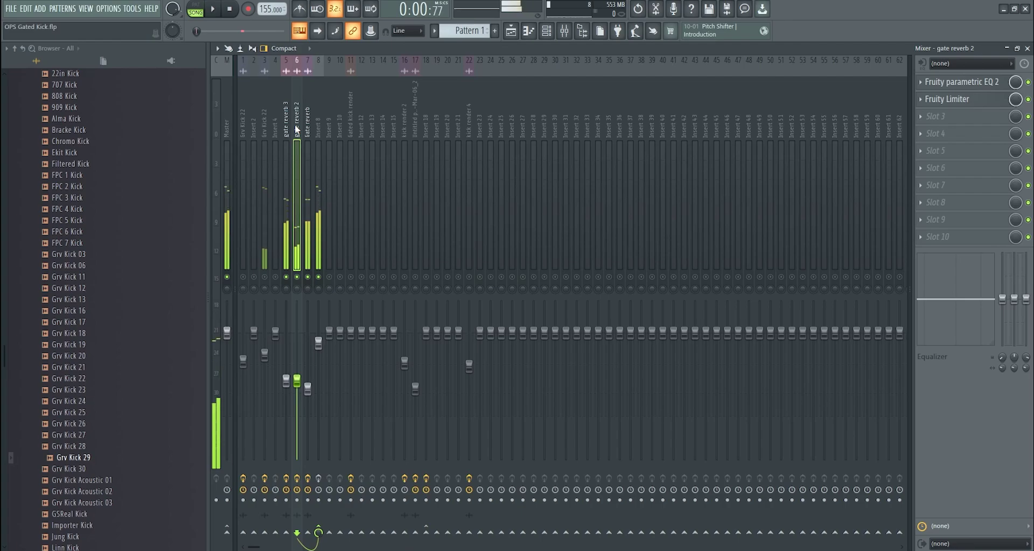
left_click(289, 136)
left_click(297, 135)
left_click(308, 137)
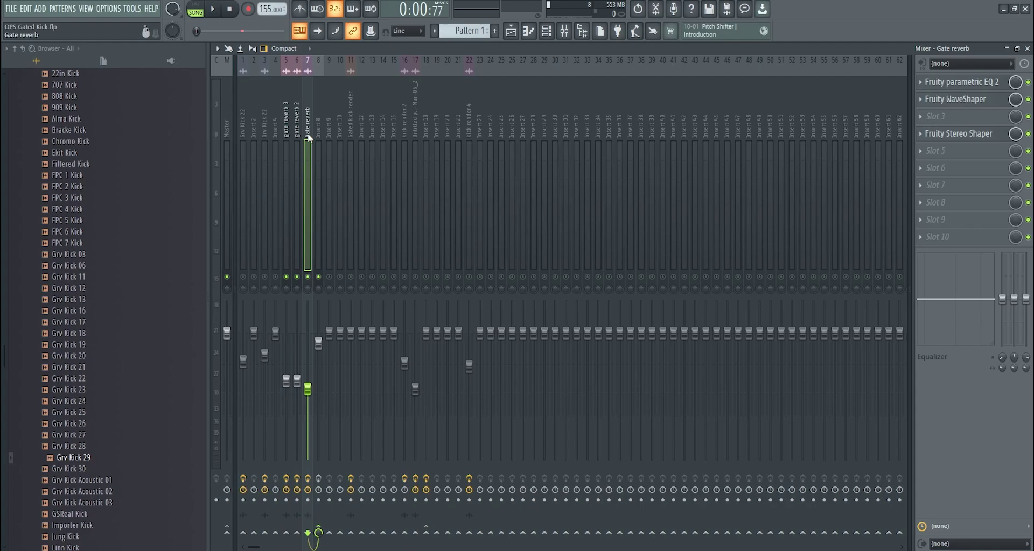
left_click(288, 125)
left_click(296, 140)
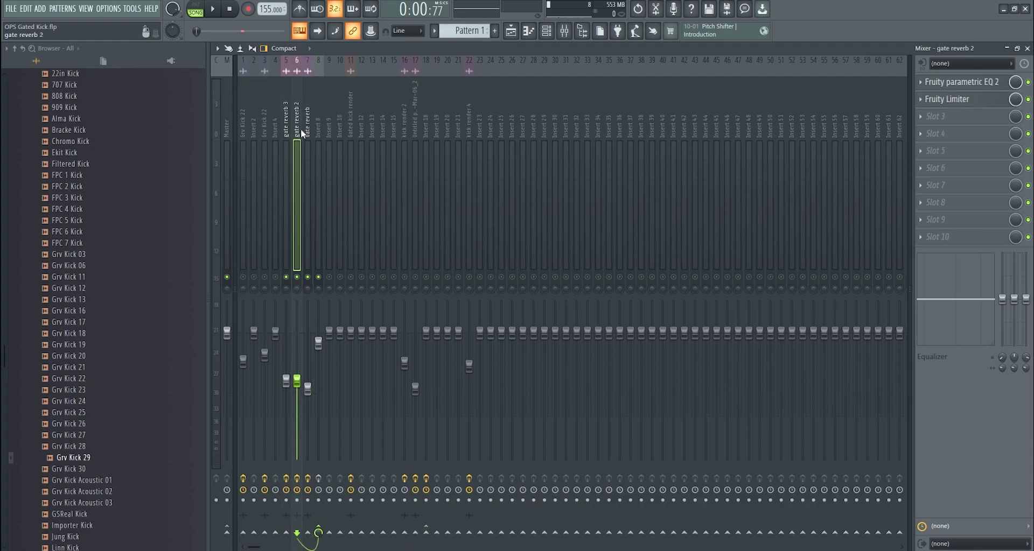
left_click(289, 109)
left_click(307, 259)
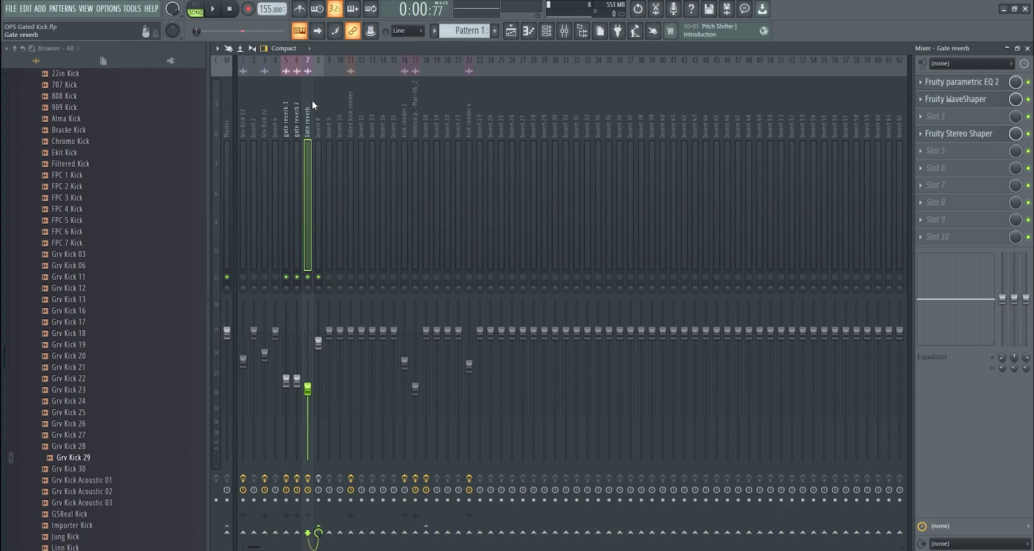
- Inspect the two Fruity Limiters on mixer track Insert 8
left_click(317, 114)
left_click(969, 89)
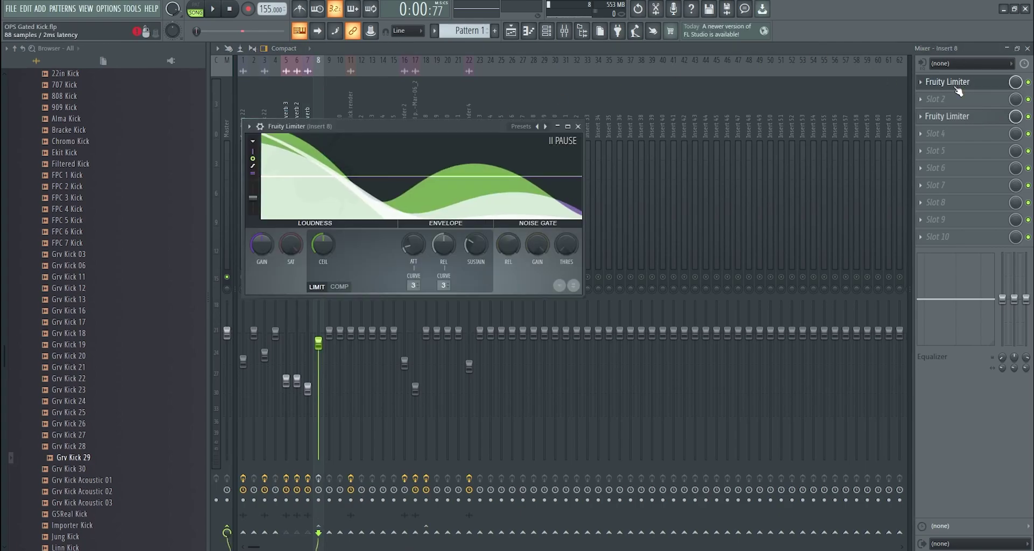
left_click(971, 134)
key("Escape")
left_click(971, 120)
key("Escape")
- Enable the effects on Insert 8 and play back the combined gate reverb layers
left_click(318, 478)
key("space")
key("space")
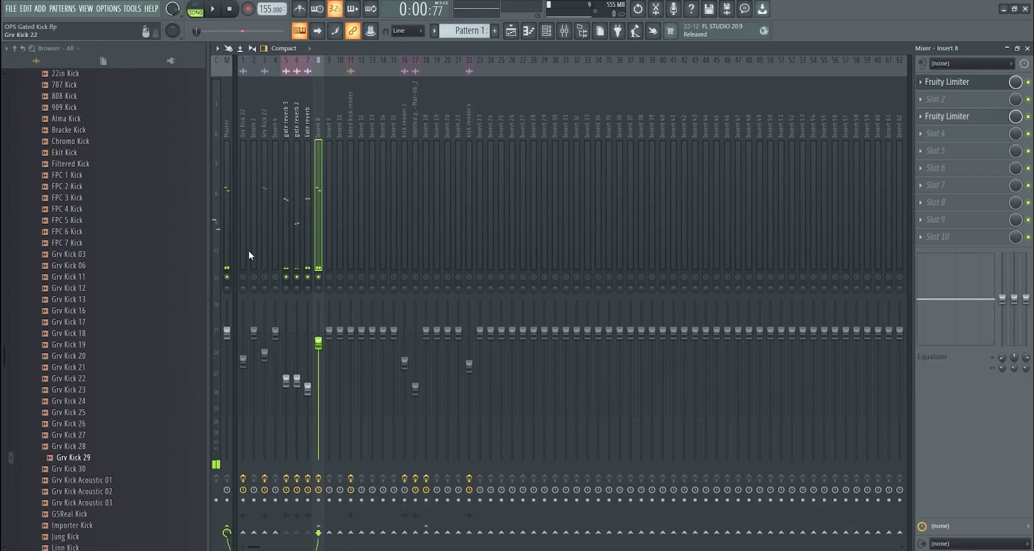
left_click(304, 106)
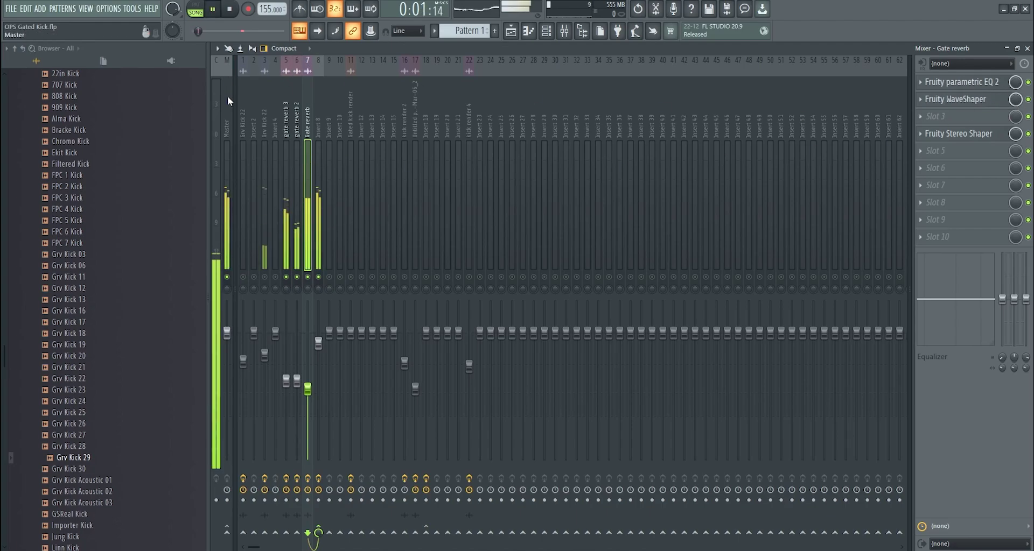
left_click(317, 125)
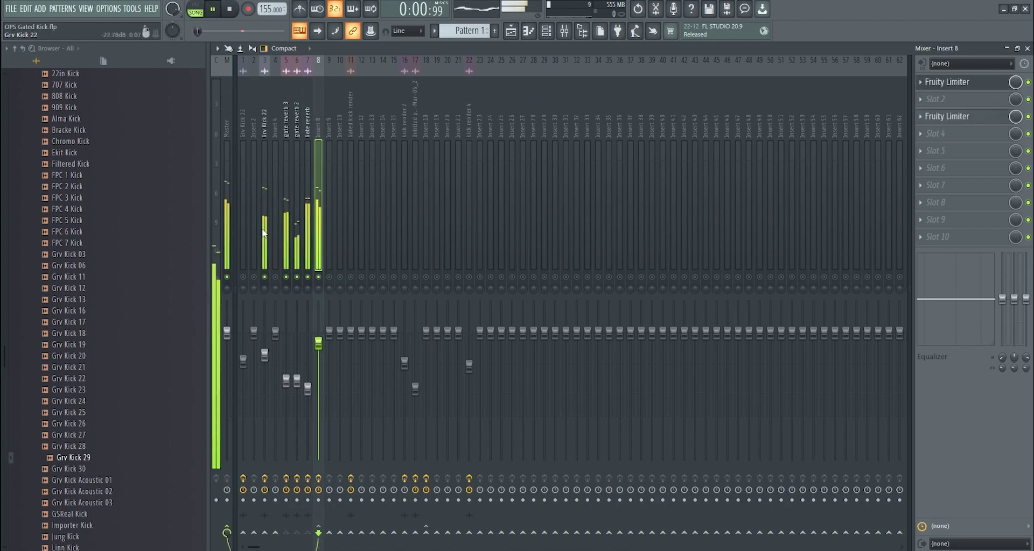
- Play back the playlist around the gate reverb layers and place the playhead at the start of the Gated kick render clip
left_click(513, 32)
scroll(500, 218, "down", 3)
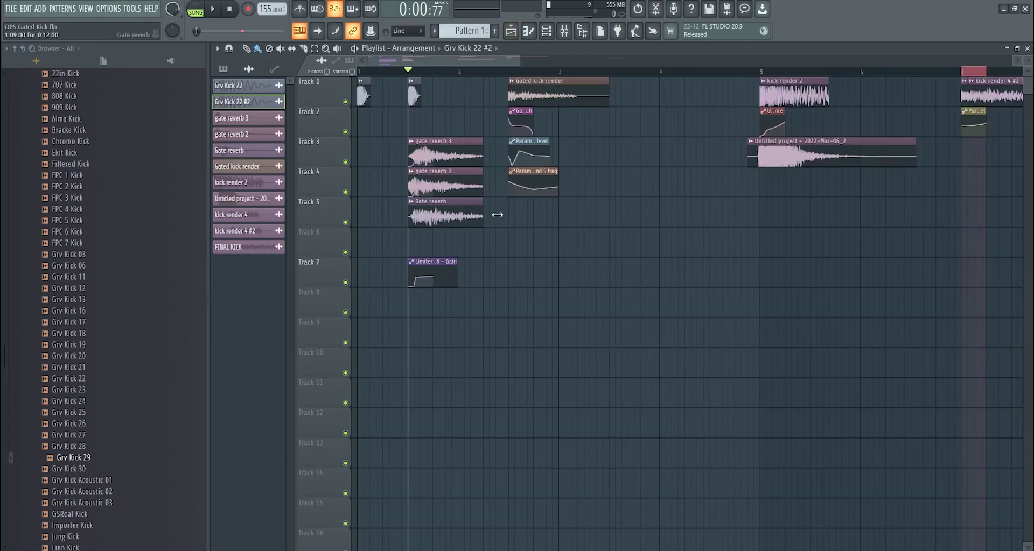
left_click(510, 67)
scroll(512, 85, "up", 4)
scroll(435, 127, "down", 3)
scroll(329, 118, "up", 3)
left_click_drag(518, 72, 389, 75)
left_click(367, 72)
left_click_drag(512, 72, 555, 73)
scroll(565, 73, "down", 3)
key("space")
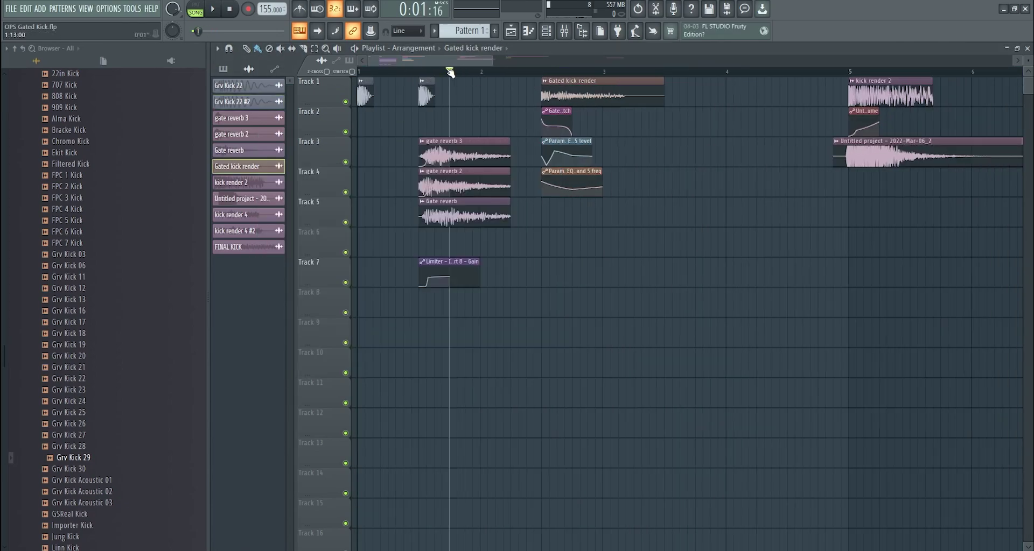
left_click(542, 72)
- Open the Gated kick render clip's settings to examine its time stretching and precomputed effects
left_click(565, 31)
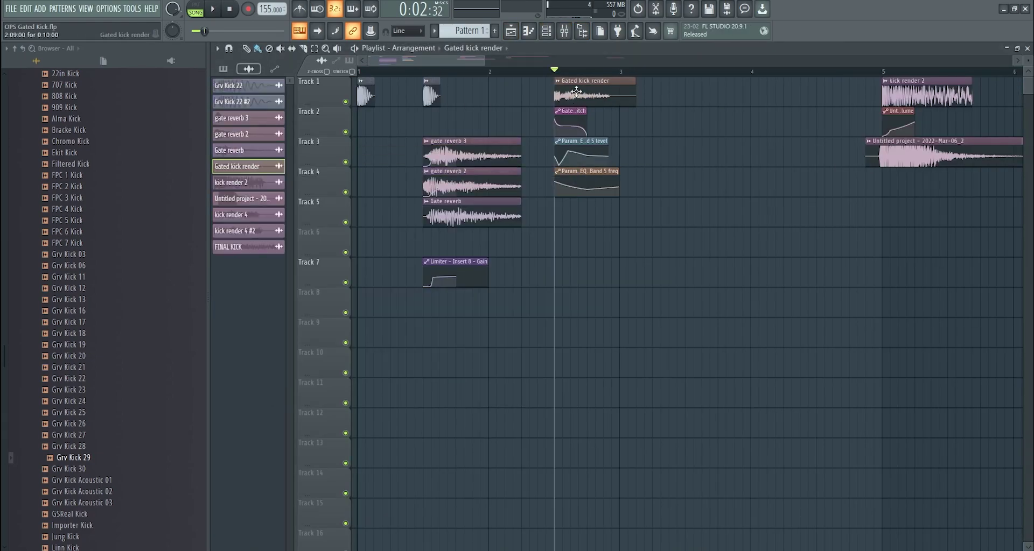
double_click(577, 91)
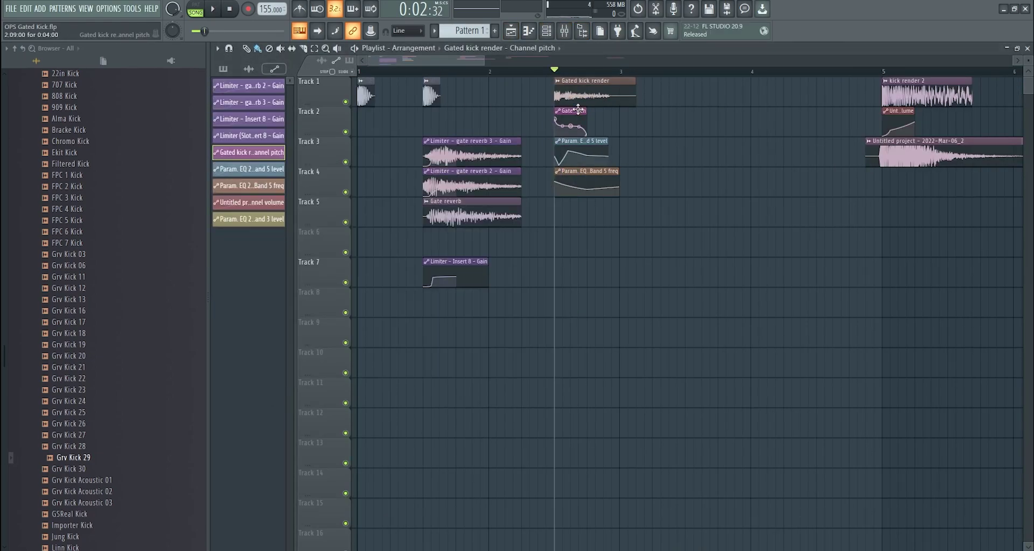
scroll(578, 110, "up", 2)
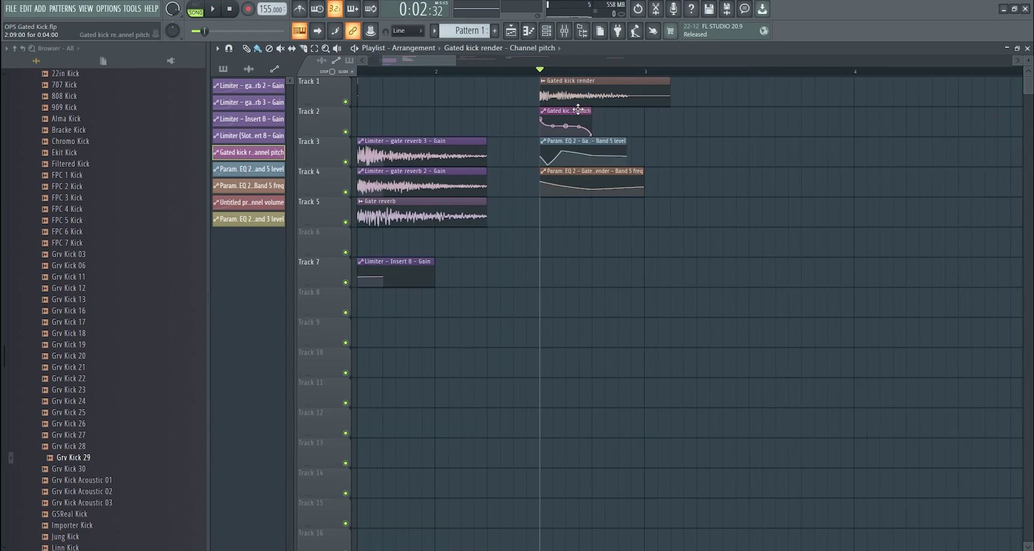
double_click(579, 100)
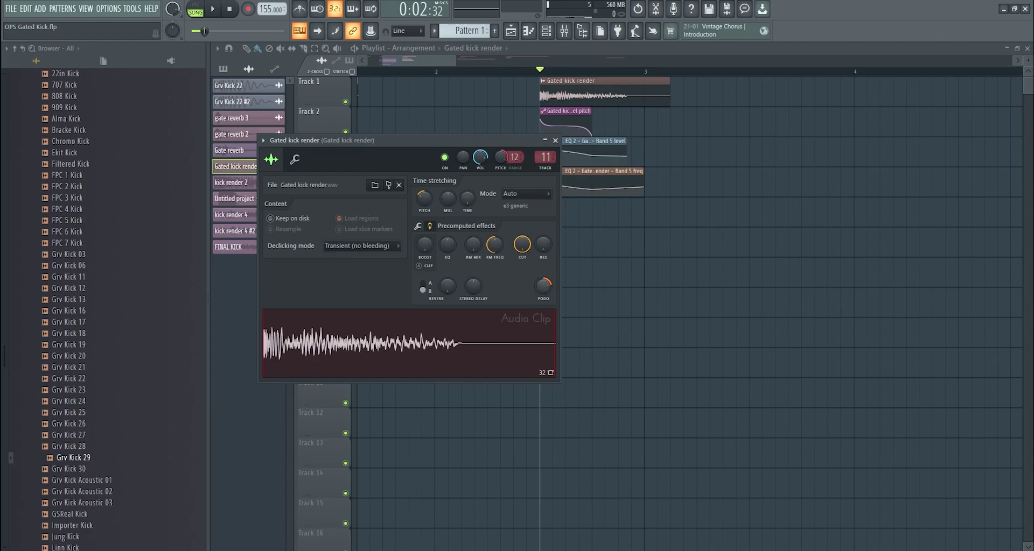
- Leave the clip's settings and examine the channel pitch and EQ band 5 automation clips beneath the Gated kick render
left_click(547, 349)
left_click(698, 307)
key("ctrl+z")
scroll(540, 82, "up", 3)
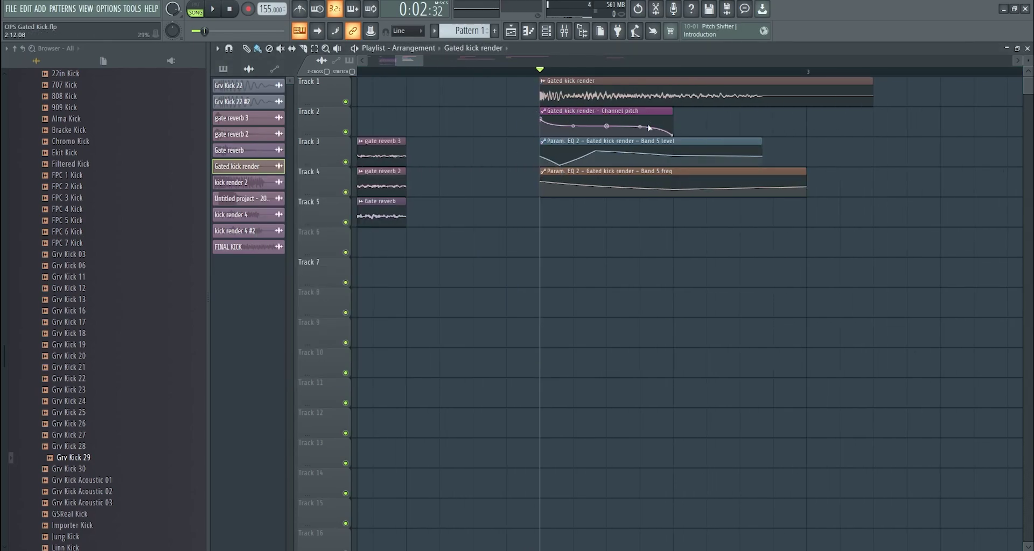
- Bypass the effects after Fruity parametric EQ 2 on the Gated kick render mixer track and play back the automated EQ
left_click(565, 33)
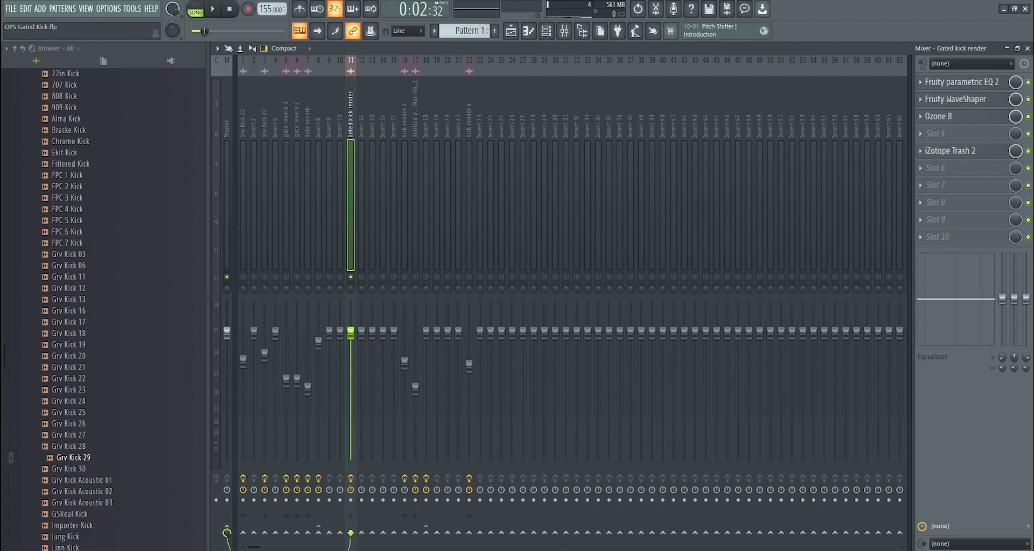
left_click(969, 81)
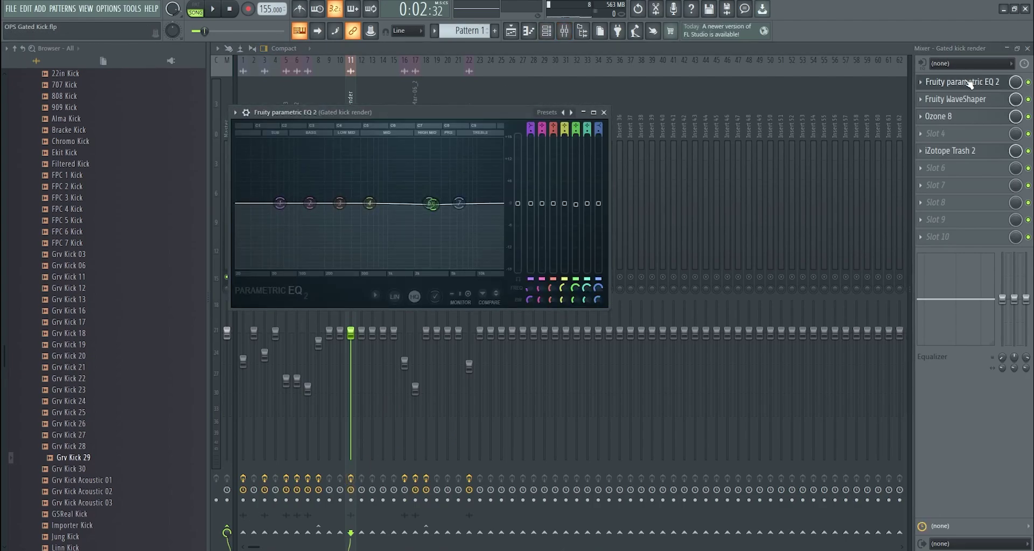
key("space")
left_click(969, 82)
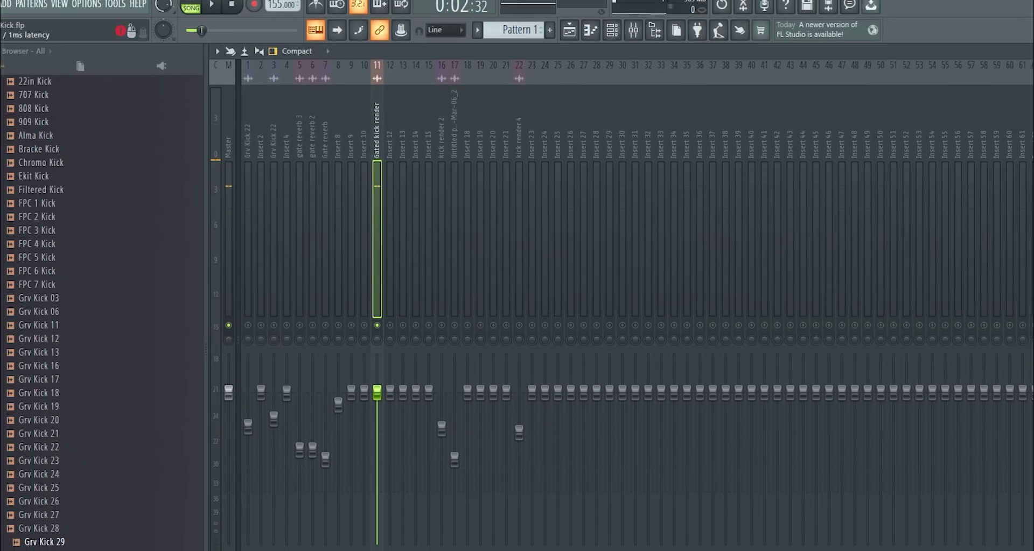
left_click(1031, 86)
key("space")
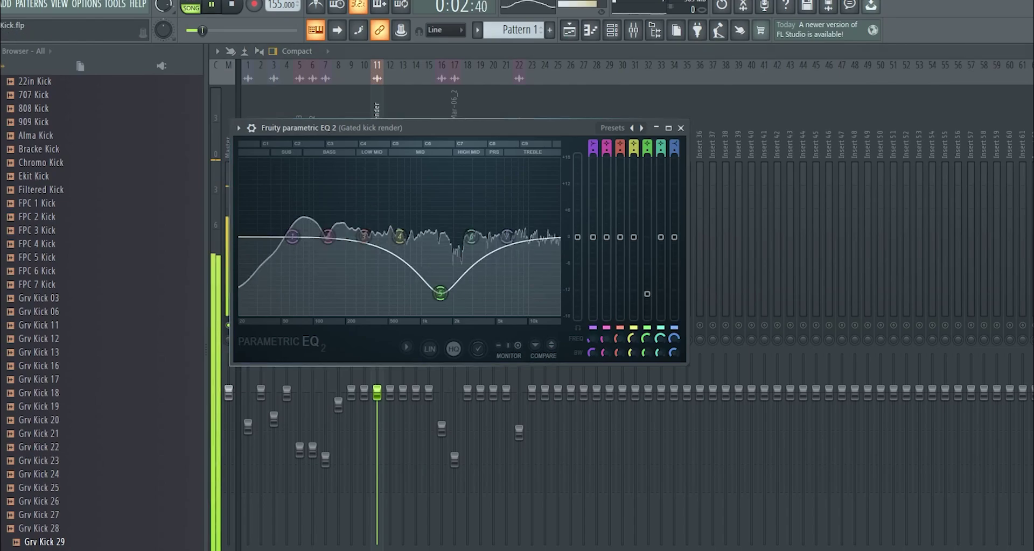
- Raise EQ band 5 to about 6.3 dB at 388 Hz and open the options for its level and frequency
left_click_drag(438, 292, 354, 233)
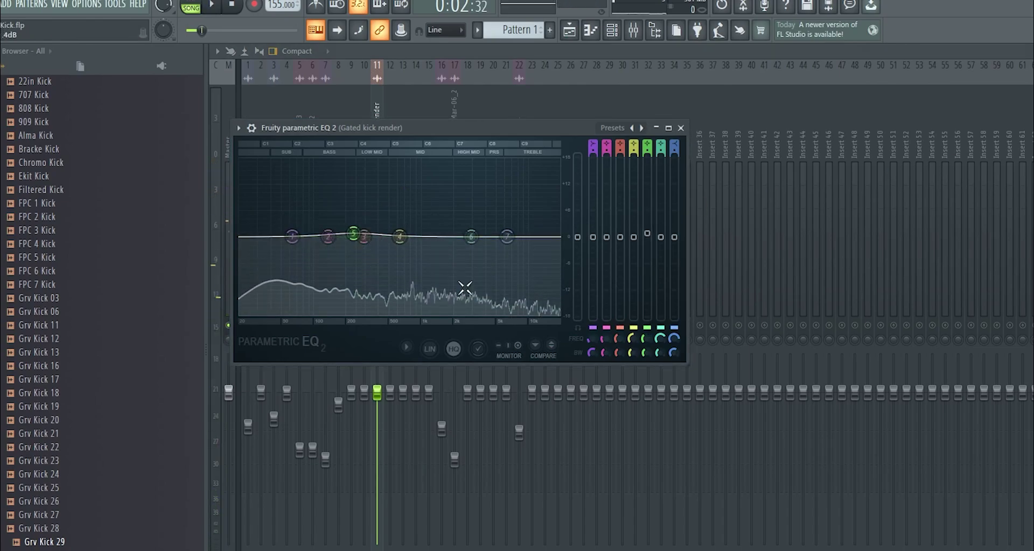
left_click_drag(646, 233, 649, 211)
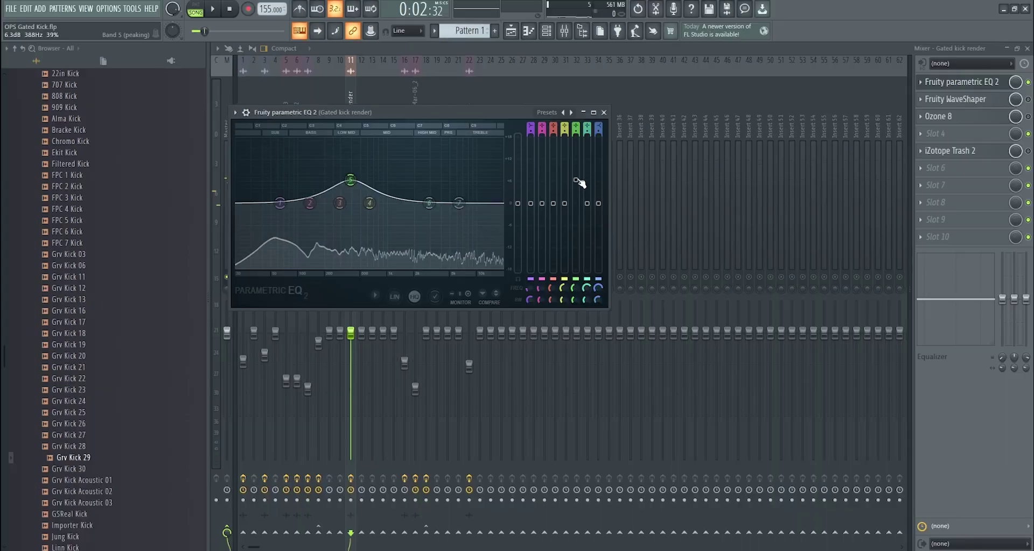
right_click(576, 180)
left_click(566, 188)
right_click(582, 287)
left_click(603, 366)
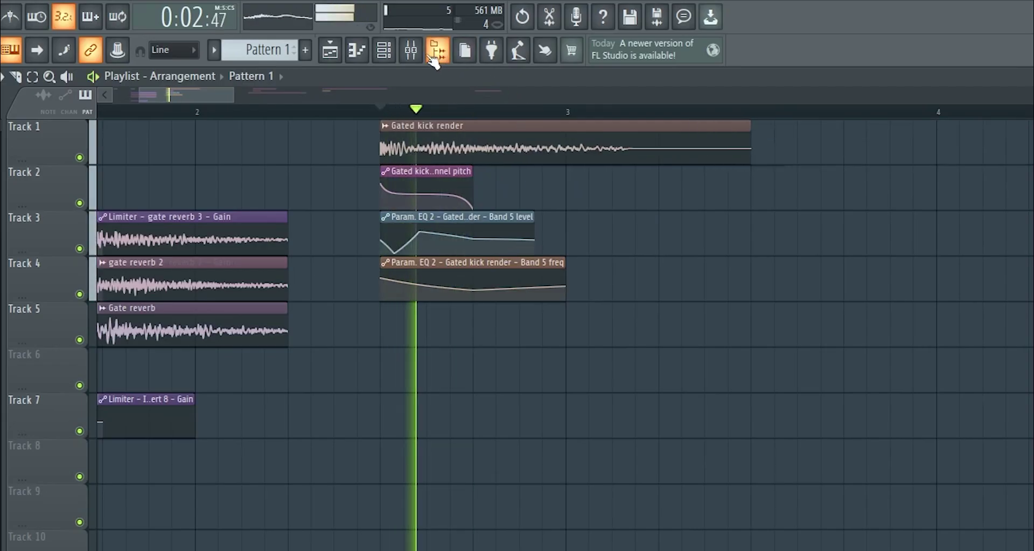
- Inspect Fruity WaveShaper on the Gated kick render track, enable it and play back the kick
left_click(564, 31)
key("space")
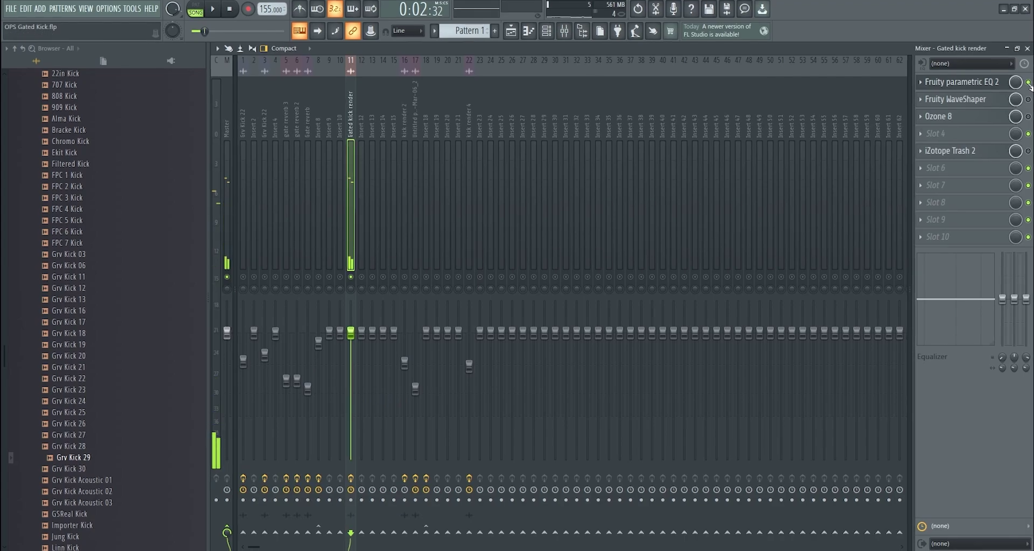
left_click(969, 99)
left_click(1027, 99)
key("Escape")
key("space")
key("space")
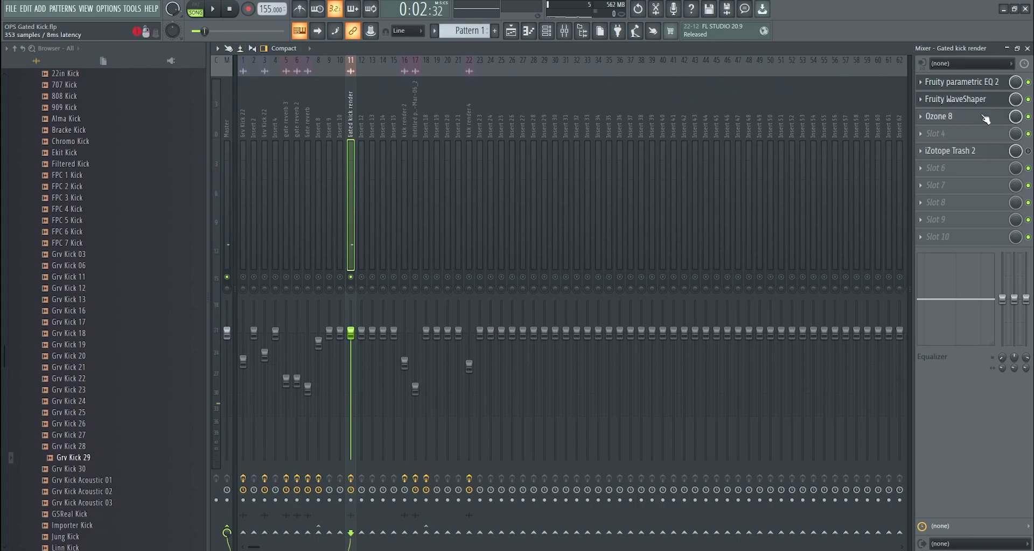
- Inspect the stereo imager in Ozone 8 on the Gated kick render track and play back the kick through it
left_click(948, 117)
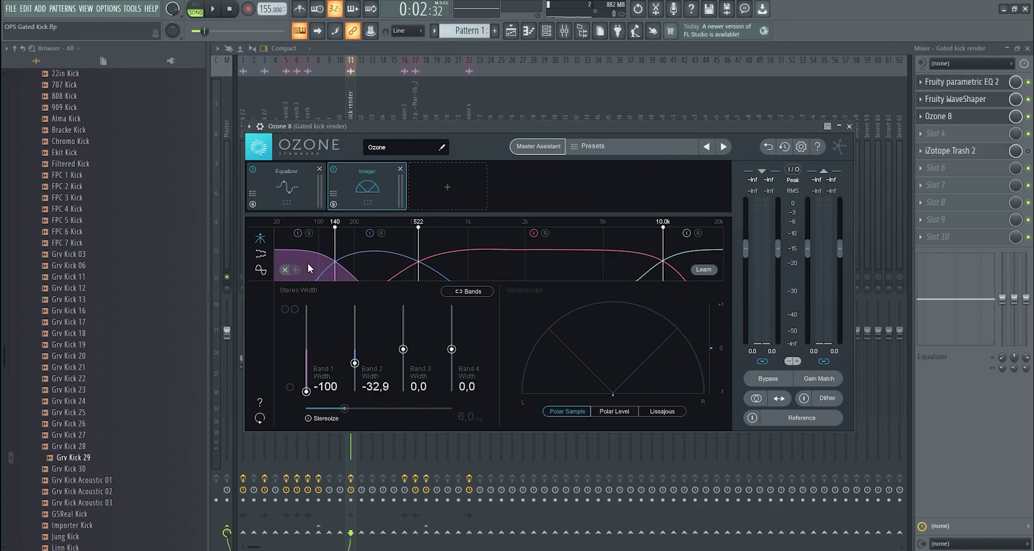
left_click(974, 117)
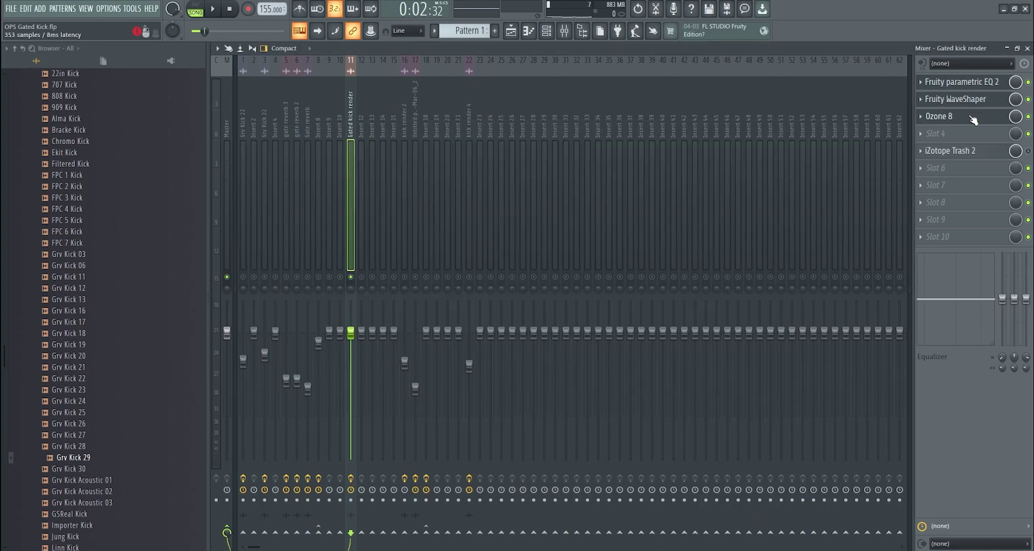
key("space")
key("space")
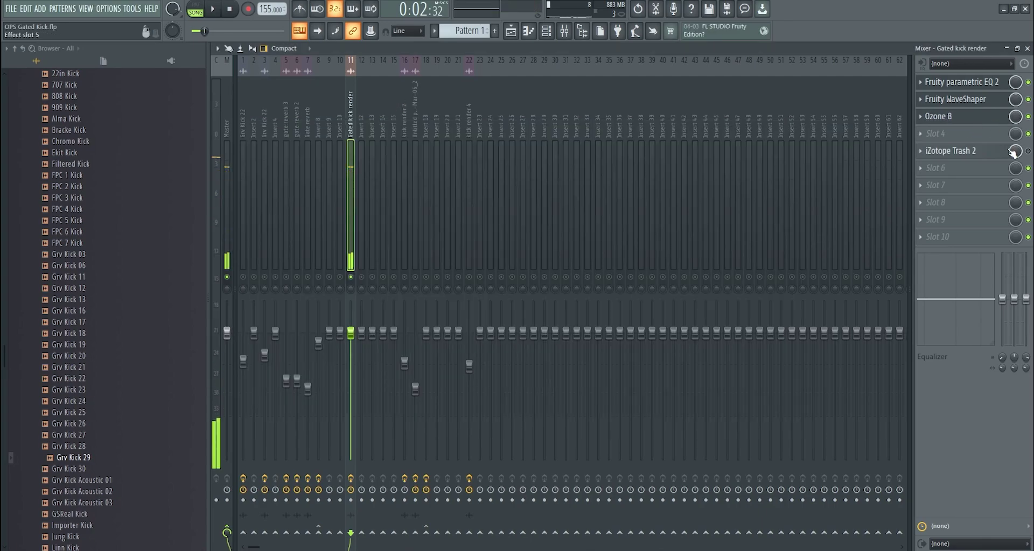
- Inspect iZotope Trash 2 on the Gated kick render track, enable it and play back the kick
left_click(964, 151)
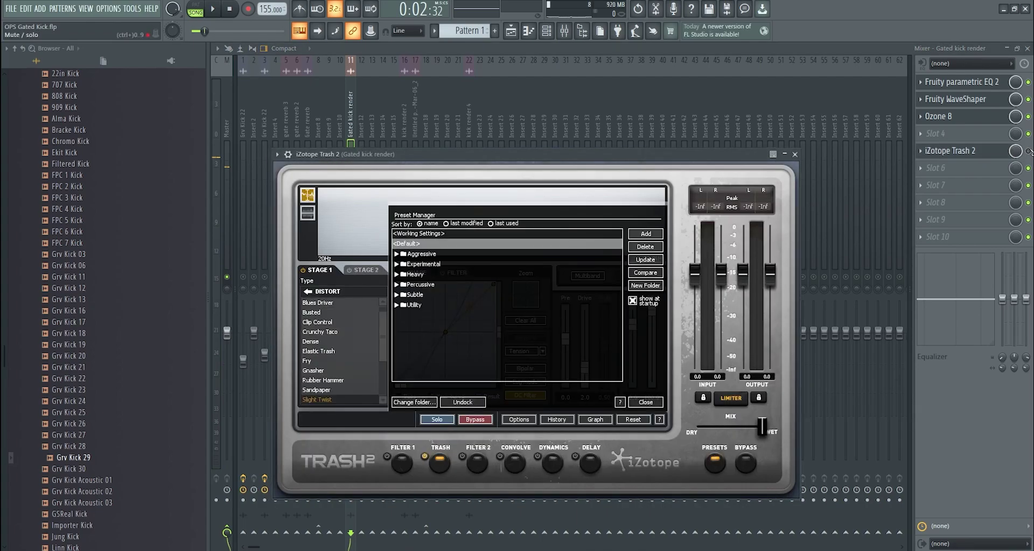
left_click(1027, 151)
key("space")
key("space")
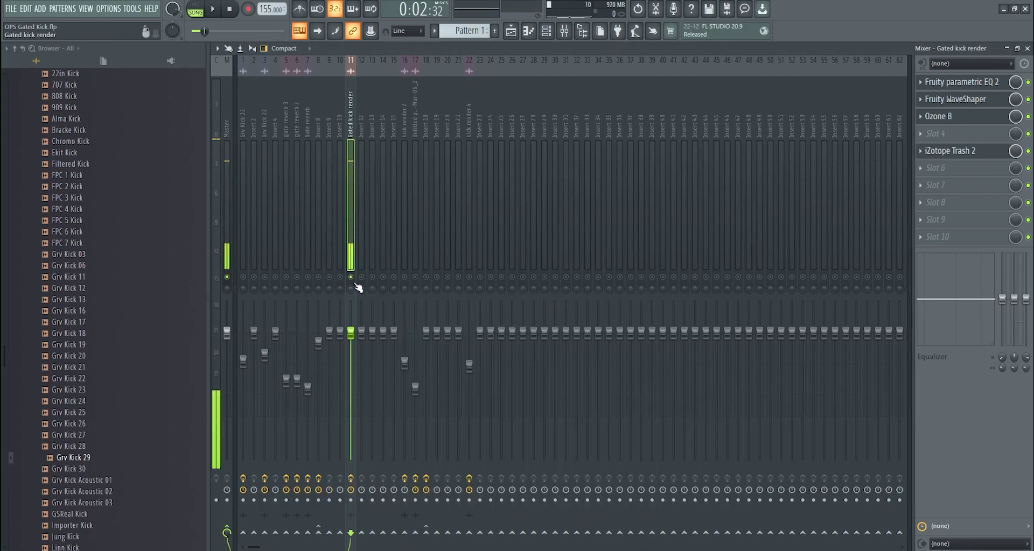
- Unsolo the Gated kick render mixer track and place the playhead at the start of the kick render 2 clip
right_click(353, 278)
left_click(511, 31)
left_click(671, 71)
scroll(671, 72, "up", 2)
left_click(593, 142)
left_click(593, 114)
- Solo the kick render 2 mixer track, mute the Untitled project track feeding Insert 18, and play back kick render 2
left_click(564, 30)
right_click(405, 278)
left_click(400, 141)
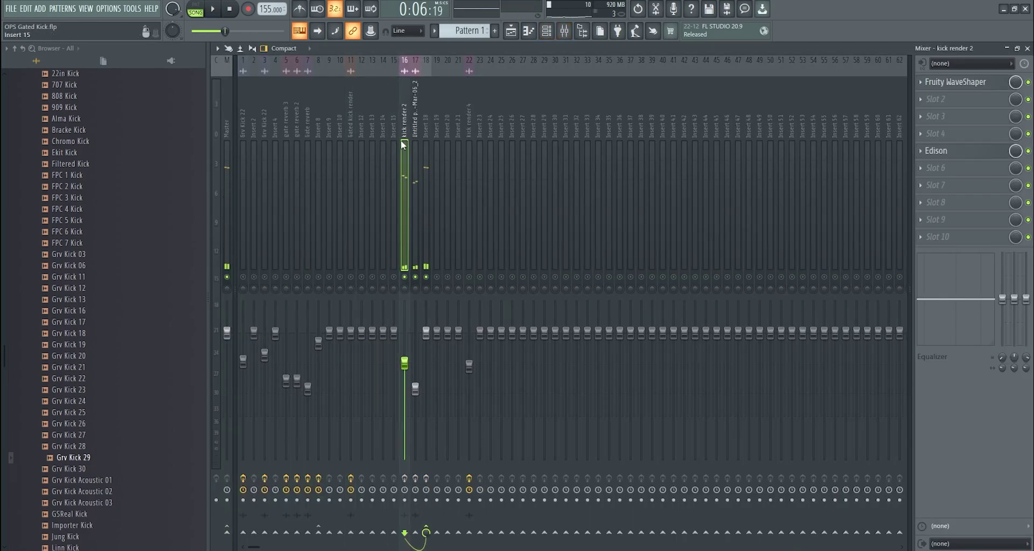
left_click(416, 277)
key("space")
key("space")
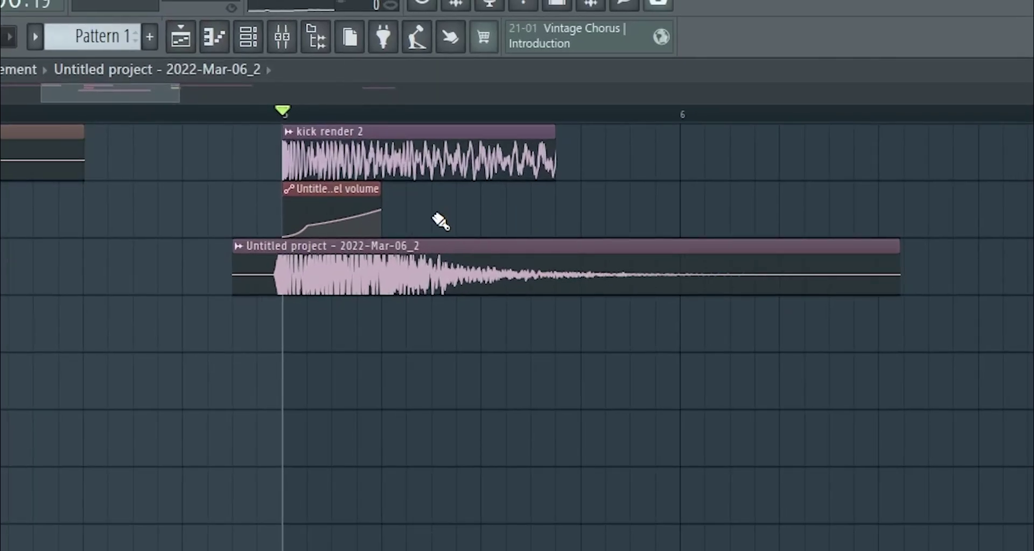
- Play back the Untitled project clip and examine the channel volume automation above it
key("space")
key("space")
mouse_move(306, 223)
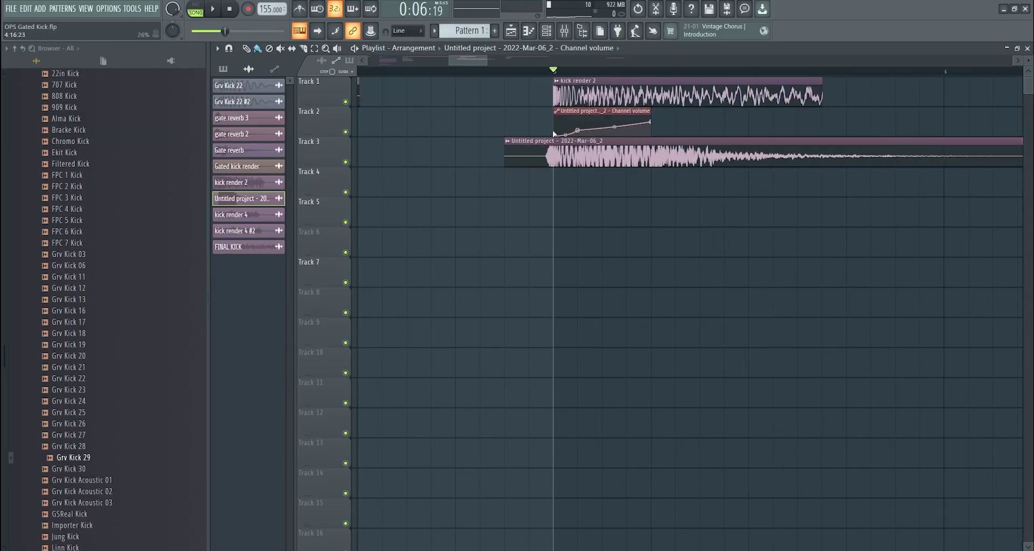
key("space")
key("space")
- Enable the effects on the Untitled project and kick render 2 mixer tracks, unmuting kick render 2
left_click(566, 32)
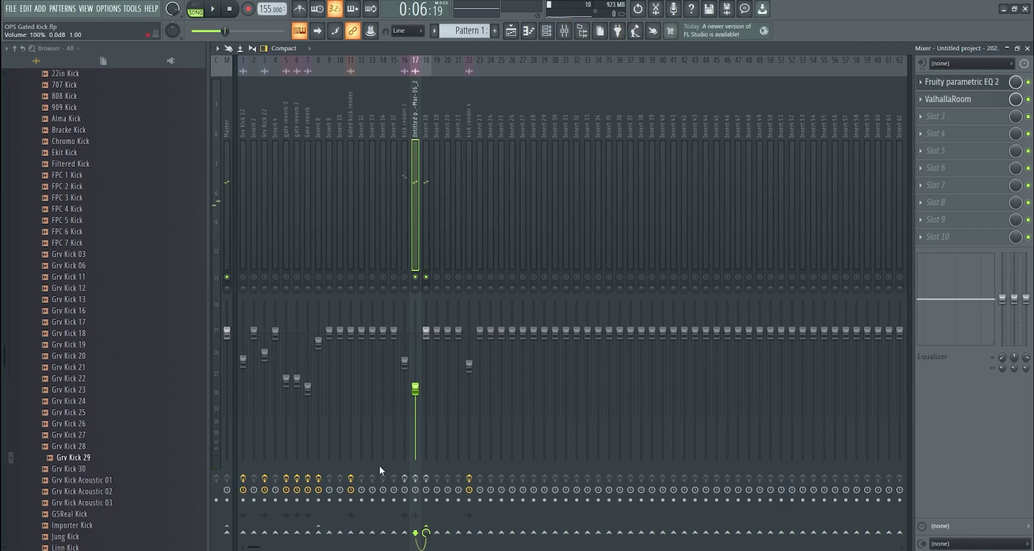
left_click(416, 478)
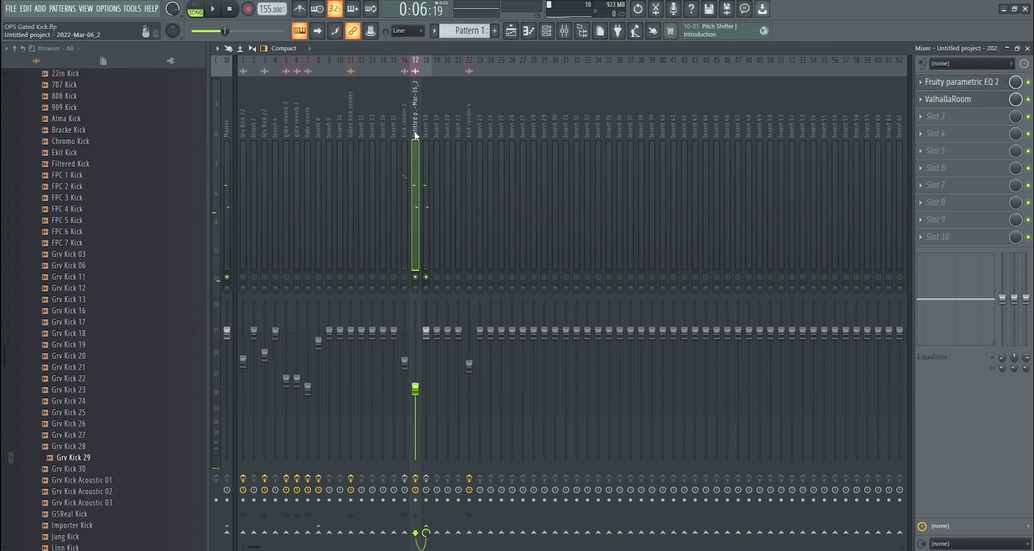
left_click(404, 277)
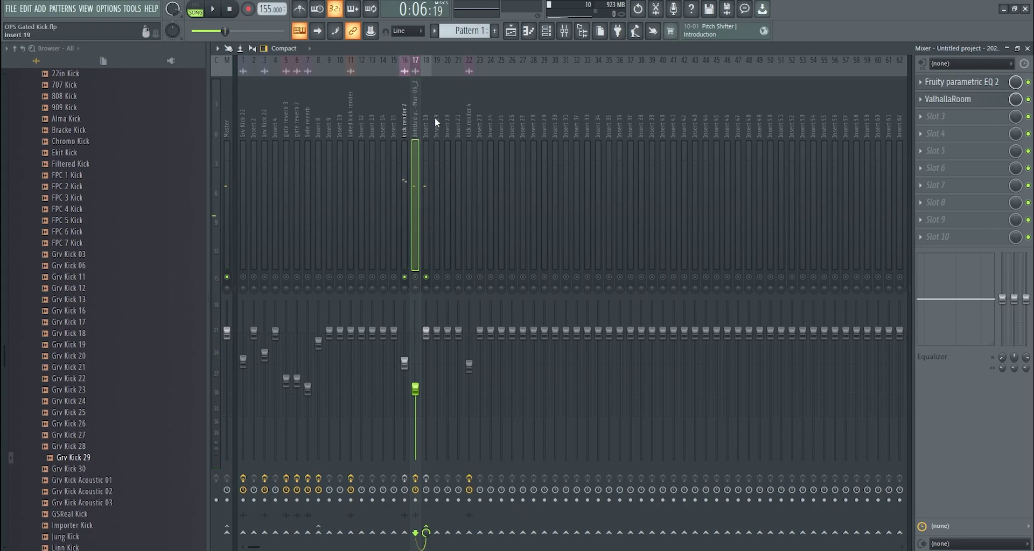
left_click(404, 120)
left_click(404, 478)
- Inspect the Fruity WaveShaper and Edison on the kick render 2 mixer track
left_click(969, 81)
left_click(970, 82)
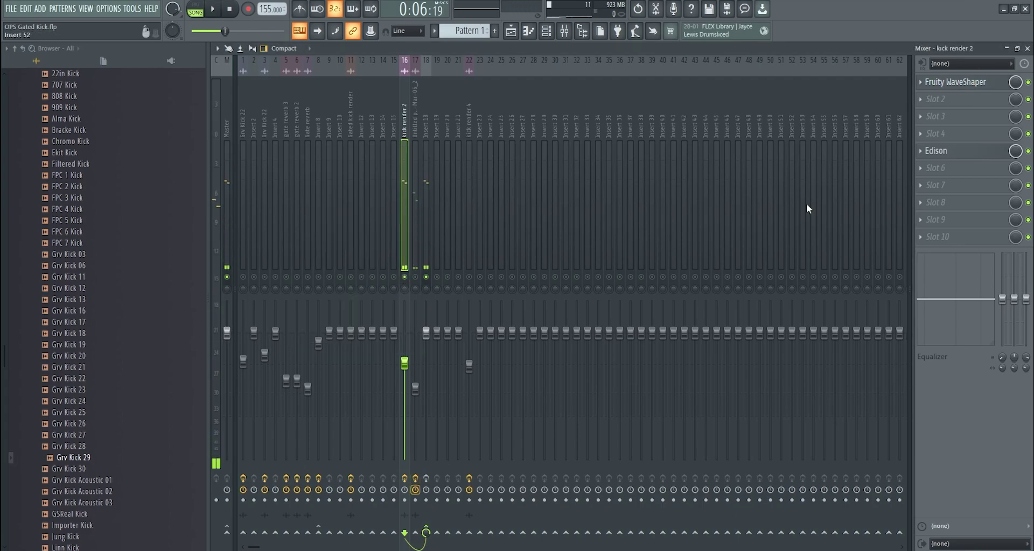
left_click(958, 150)
left_click(958, 151)
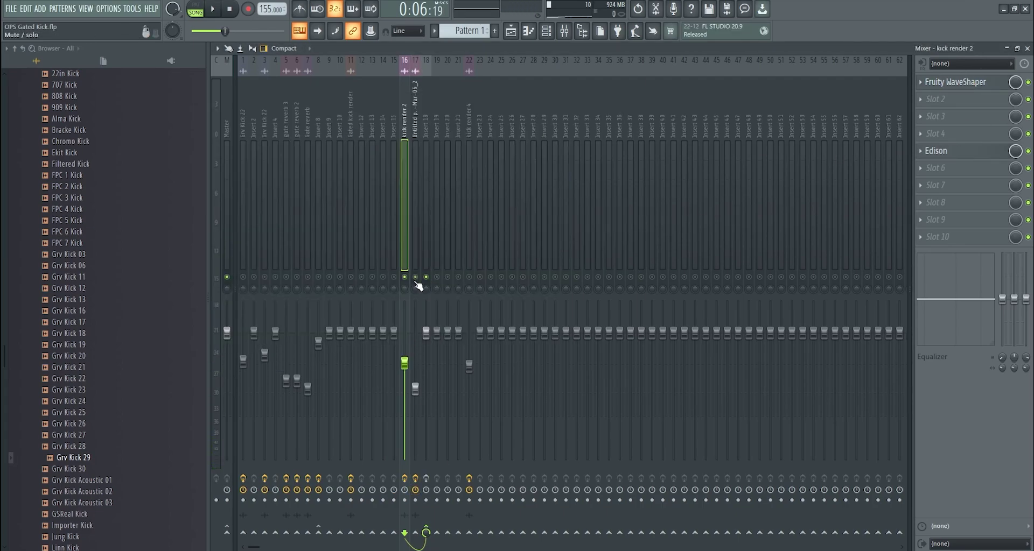
- Unmute the Untitled project track and inspect Insert 18's Fruity parametric EQ 2 while both layers play
left_click(415, 216)
left_click(425, 128)
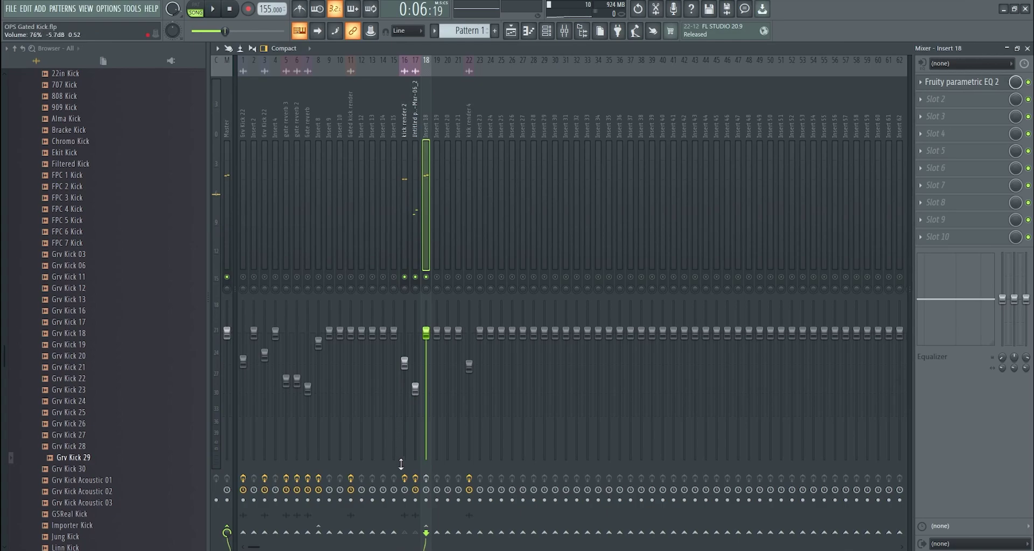
left_click(961, 82)
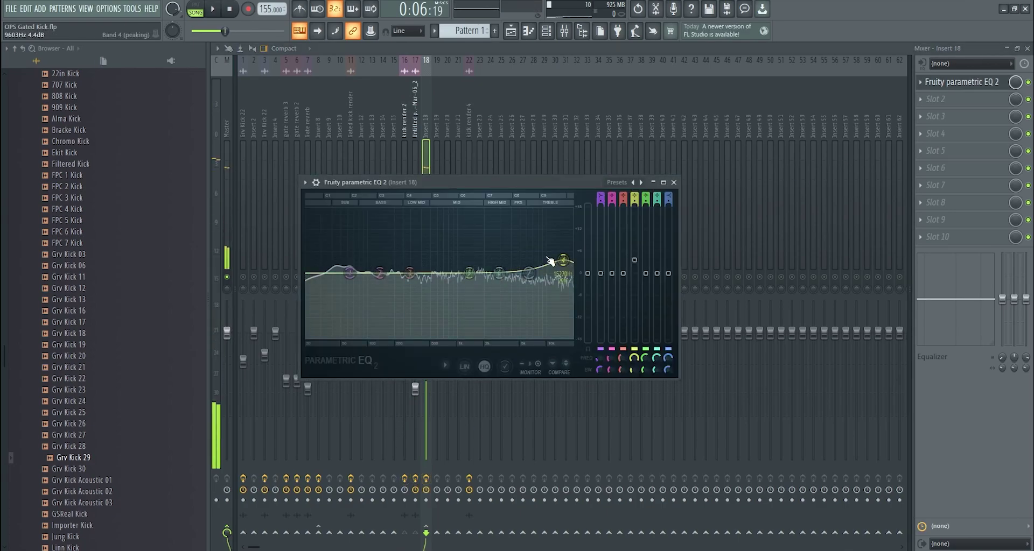
key("space")
- Move to the kick render 4 section and inspect Fruity parametric EQ 2 and OTT on its mixer track
left_click(510, 31)
key("space")
left_click_drag(670, 64, 688, 71)
key("F9")
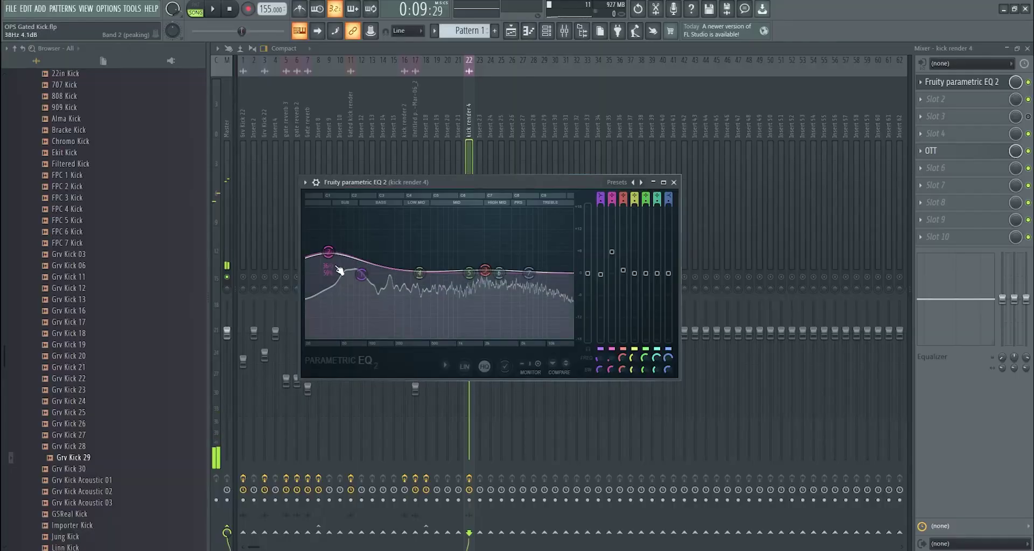
left_click(960, 153)
left_click(962, 155)
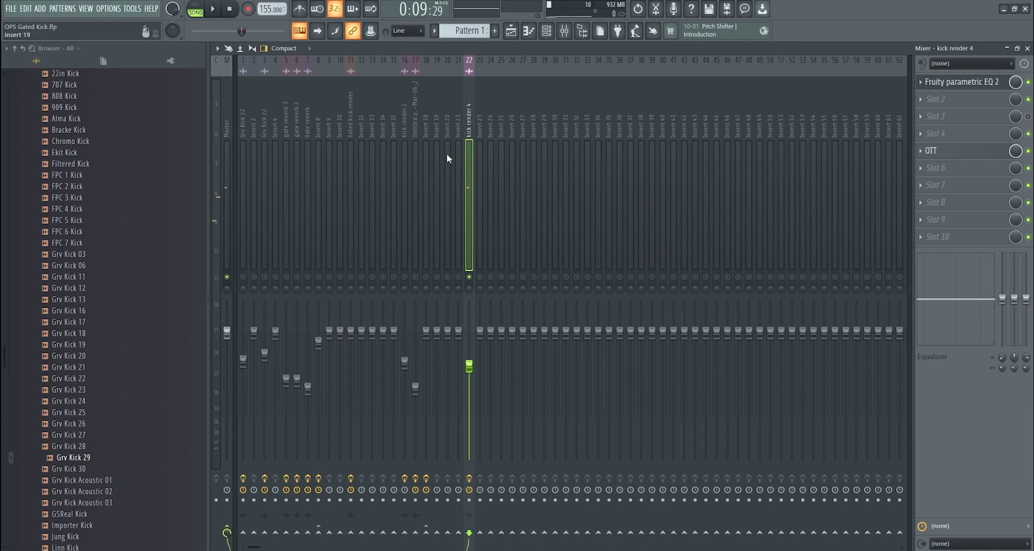
- Open the kick render 4 clip's settings from the playlist to examine its precomputed effects
key("F5")
scroll(652, 90, "down", 2)
scroll(463, 102, "up", 2)
left_click_drag(498, 96, 514, 97)
left_click_drag(611, 92, 902, 99)
left_click(556, 97)
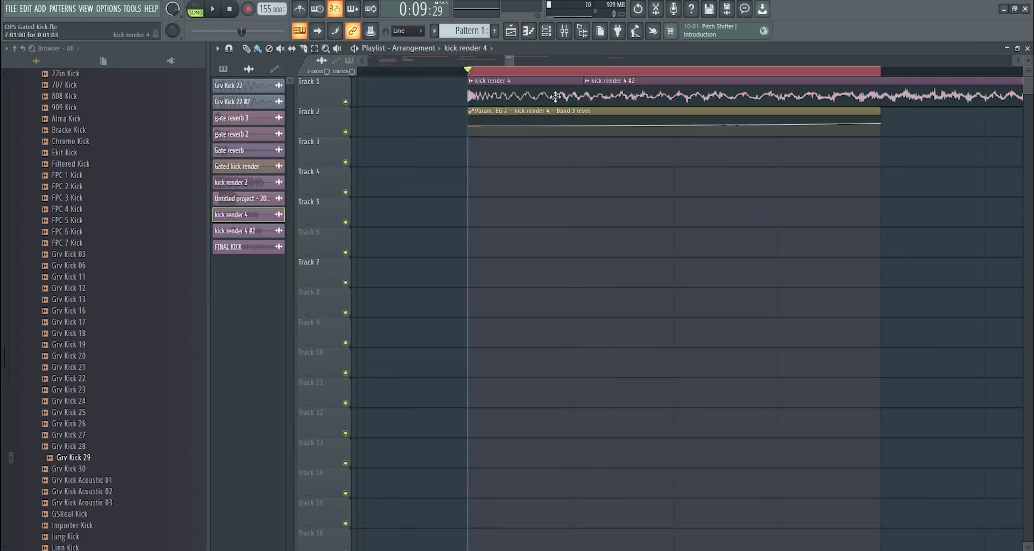
double_click(524, 86)
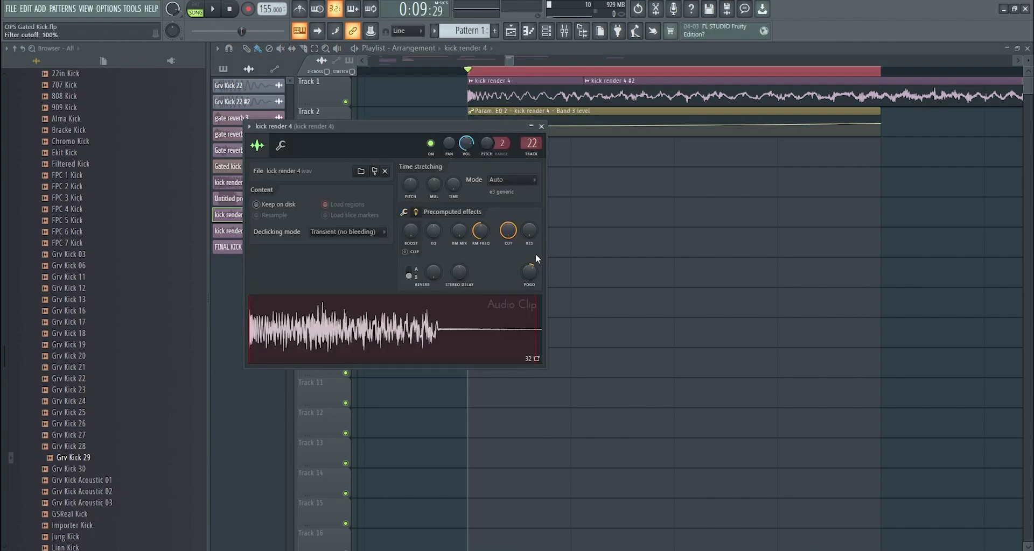
- Reset kick render 4's Pogo effect to 0%, play back the kick, and bring the effect slightly back up
right_click(525, 279)
left_click(533, 285)
key("space")
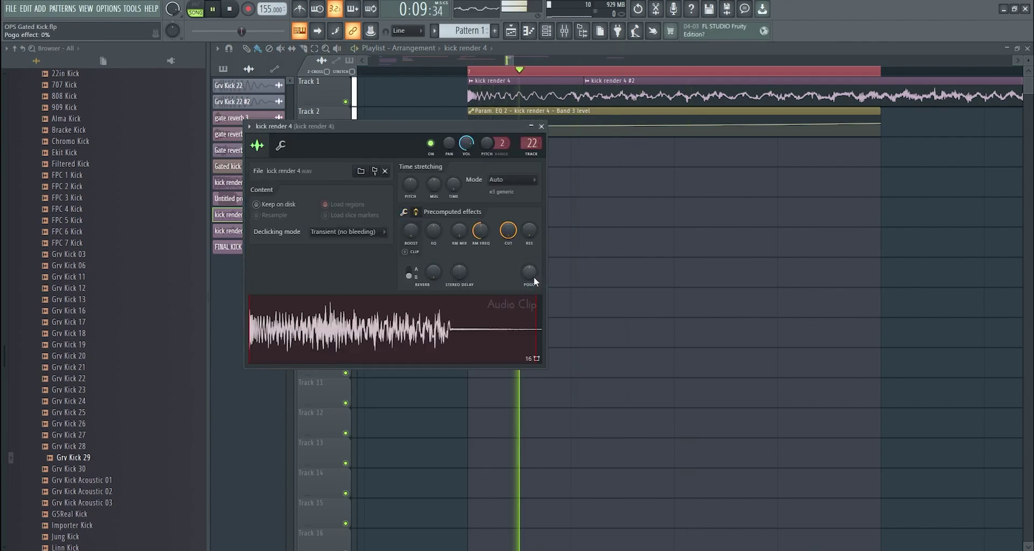
left_click_drag(534, 278, 535, 274)
key("space")
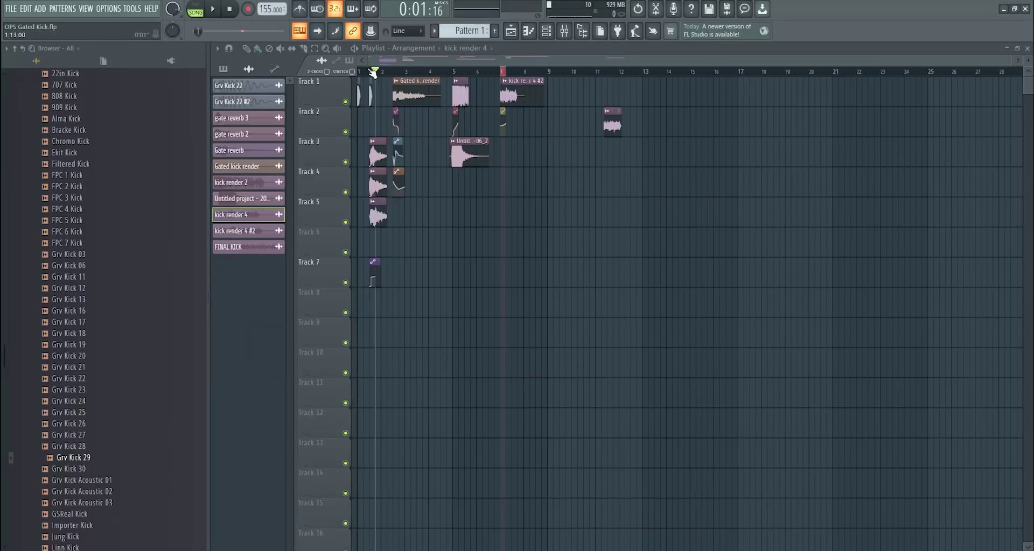
- Select the second kick clip, the three gate reverb clips and the limiter gain automation between bars 1 and 2
key("space")
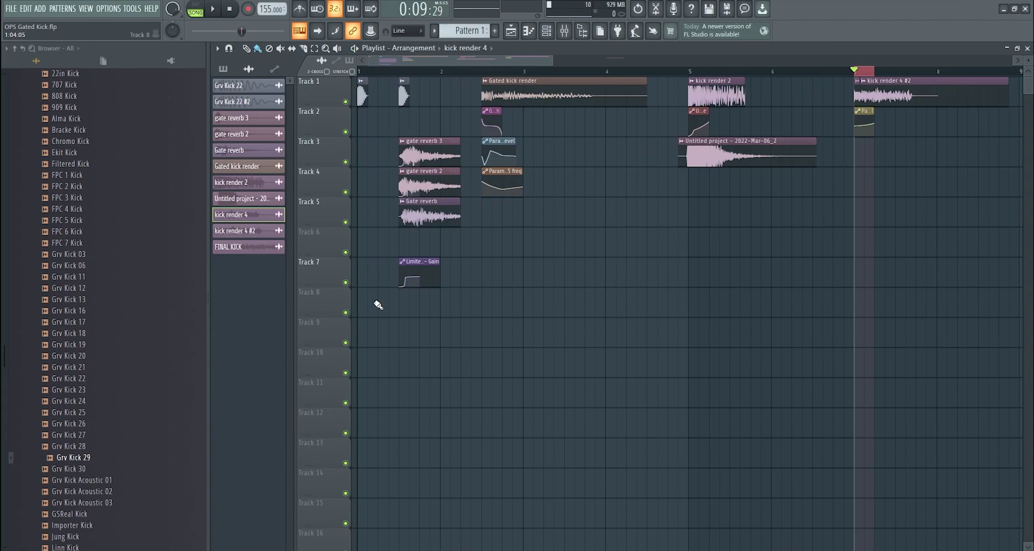
left_click_drag(376, 77, 473, 370)
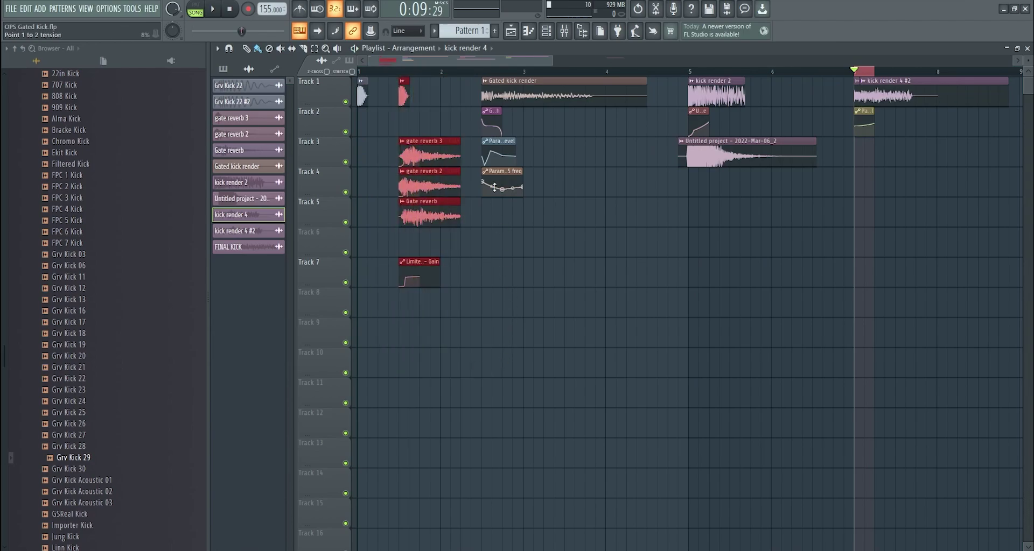
scroll(437, 171, "down", 4)
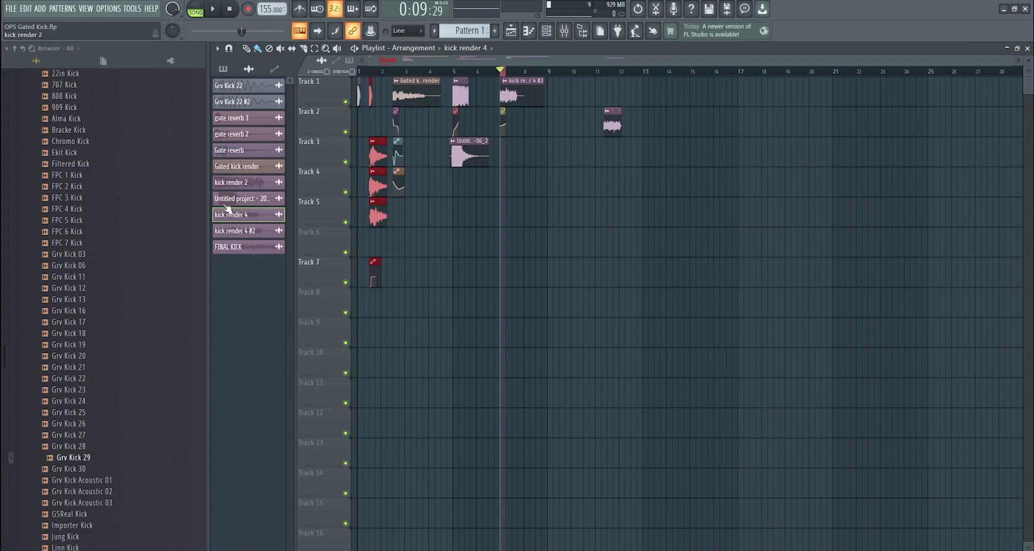
key("Page_Up")
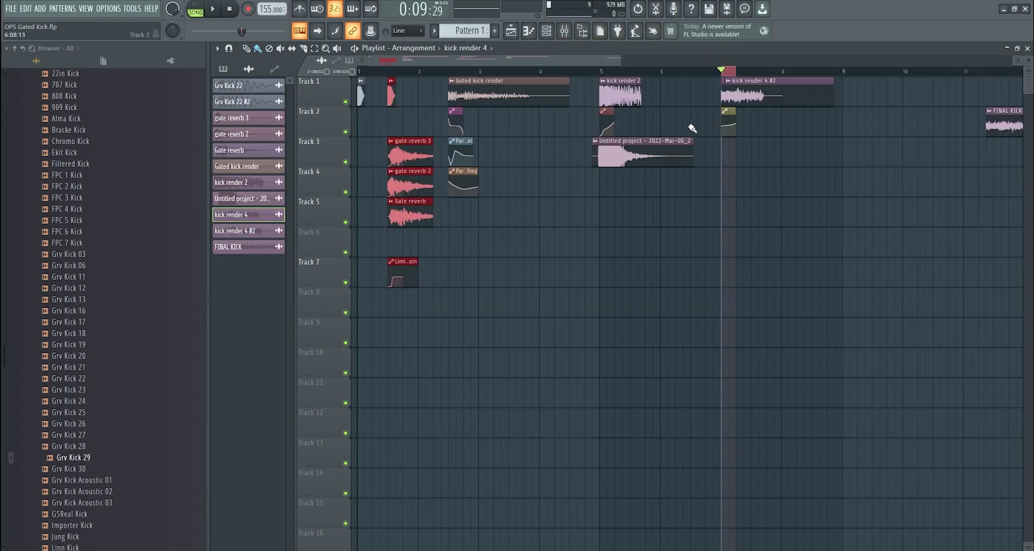
left_click(662, 245)
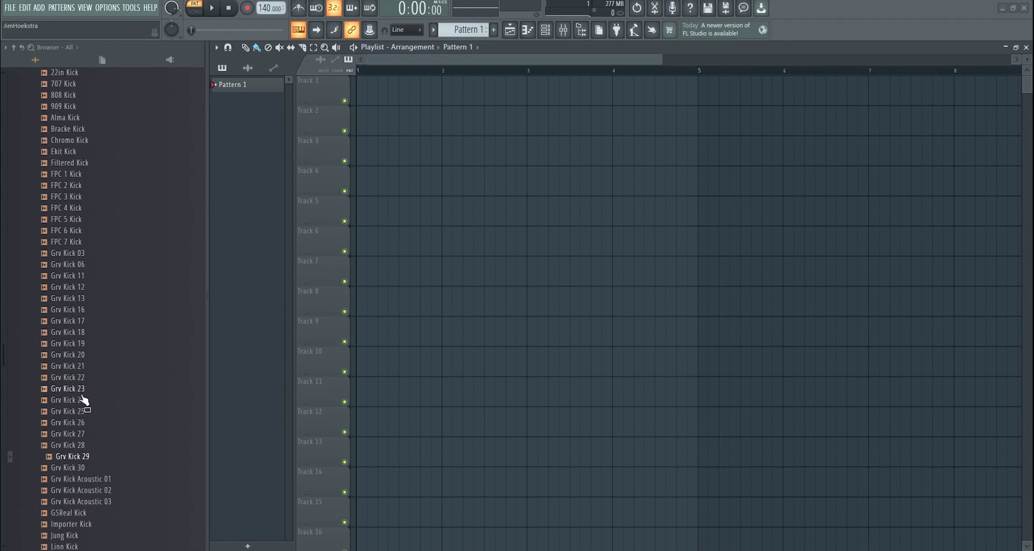
- Audition the Grv kick samples, place Grv Kick 22 on the first playlist track and route it to mixer track 1
left_click(83, 355)
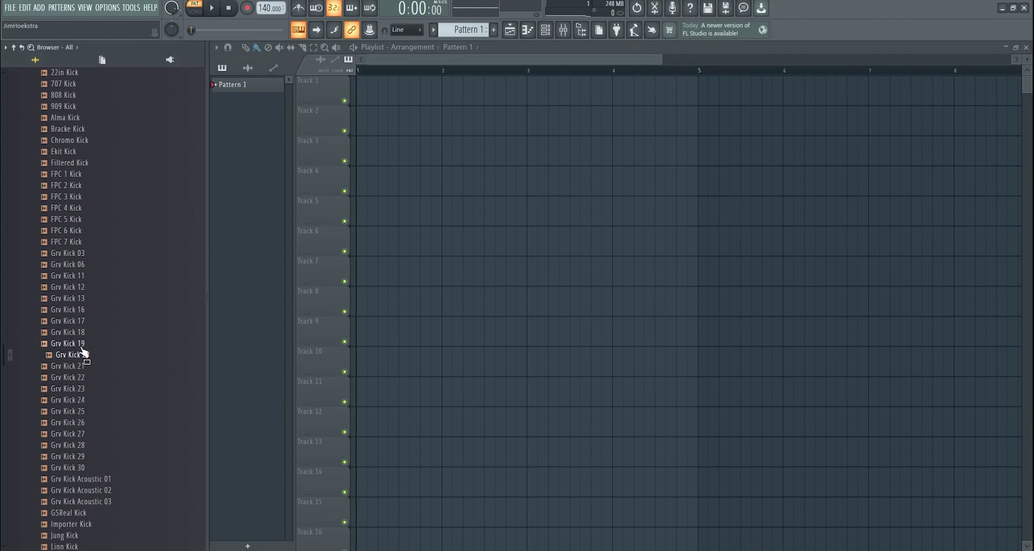
left_click_drag(343, 115, 344, 116)
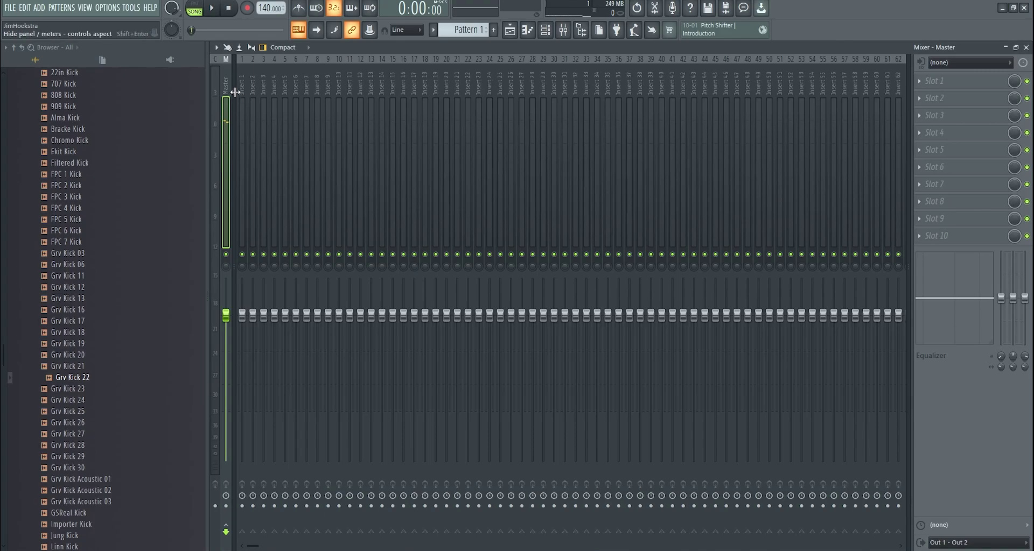
right_click(235, 92)
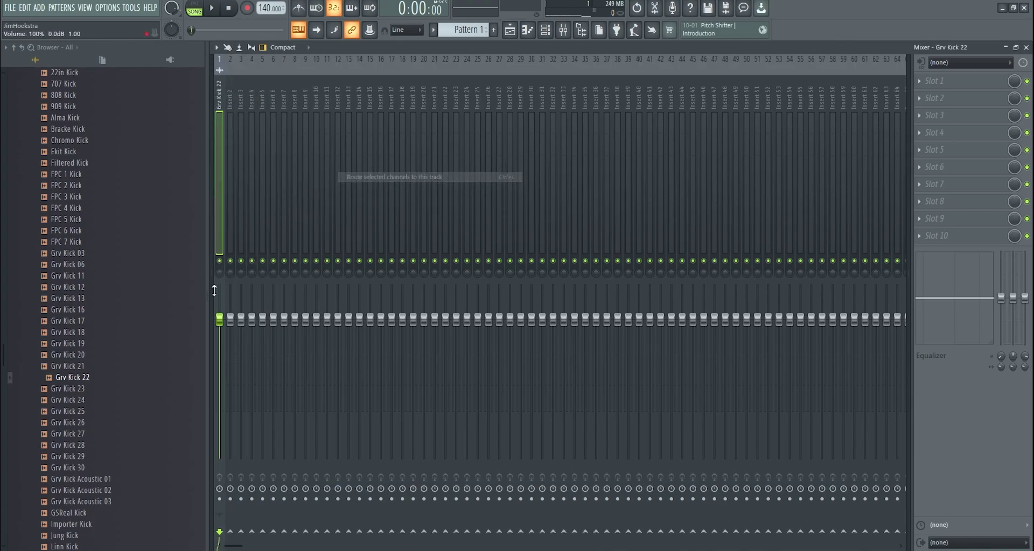
- Load ValhallaRoom in the first effect slot of the Grv Kick 22 mixer track and lower its mix to about 9%
left_click(918, 80)
mouse_move(942, 95)
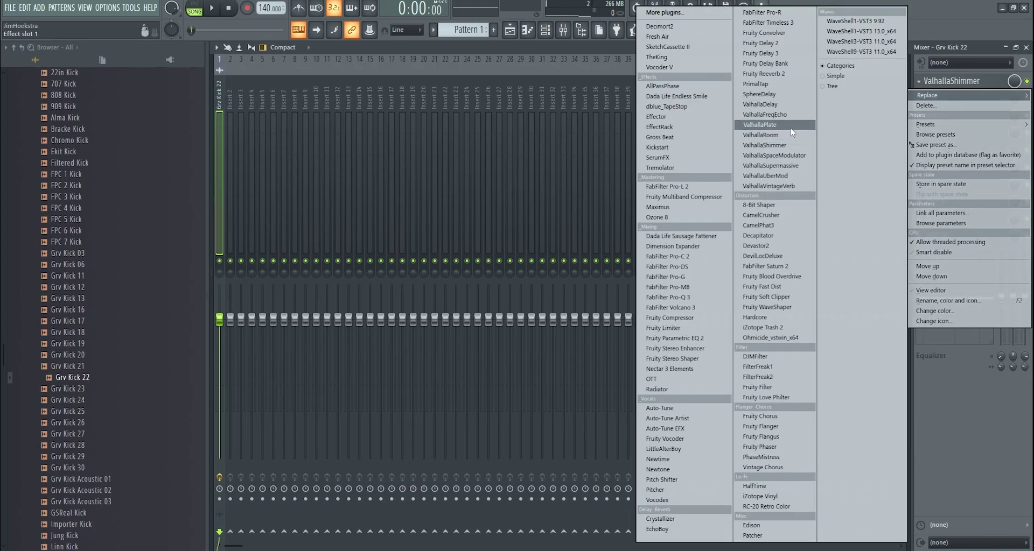
left_click(789, 135)
key("space")
left_click_drag(240, 173, 240, 272)
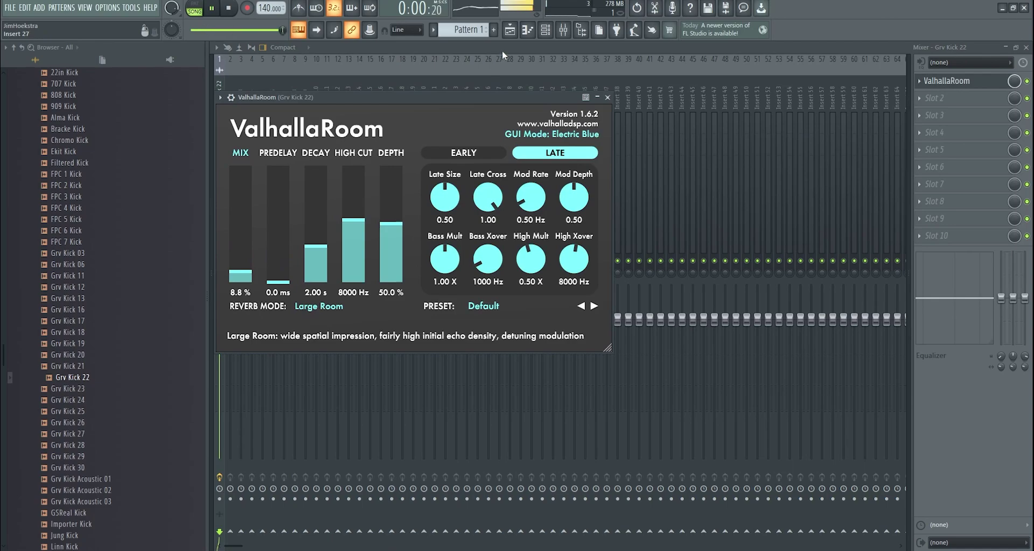
- Set the playlist's time selection to bar 1 as the render range and play back the kick with its reverb
left_click(509, 29)
key("space")
left_click_drag(359, 71, 1022, 70)
key("space")
key("F5")
left_click_drag(353, 245, 354, 203)
key("F5")
key("space")
- Export the first reverb version as a WAV, creating a new folder named Gatd kick 2 inside OPS FLPS for it
key("ctrl+r")
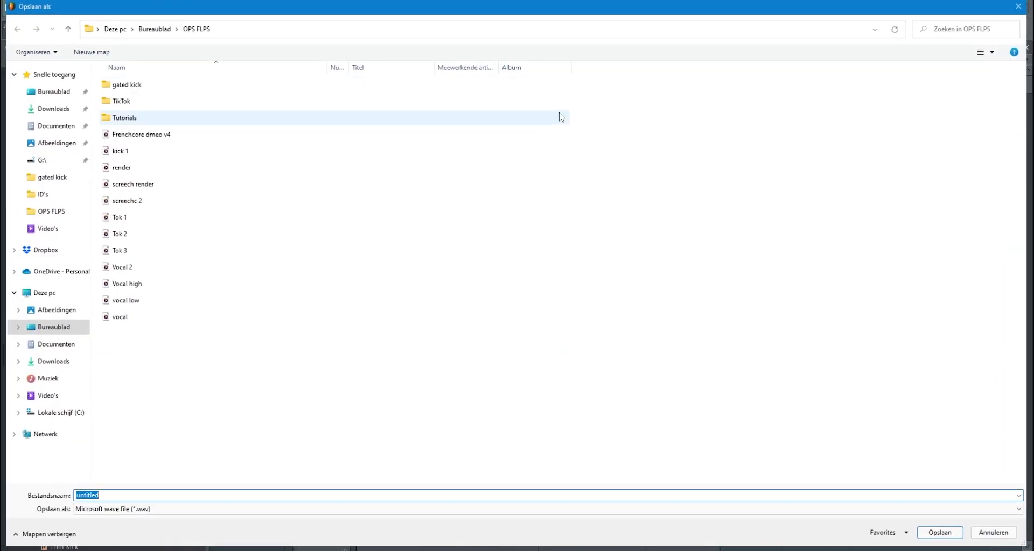
right_click(280, 412)
mouse_move(428, 392)
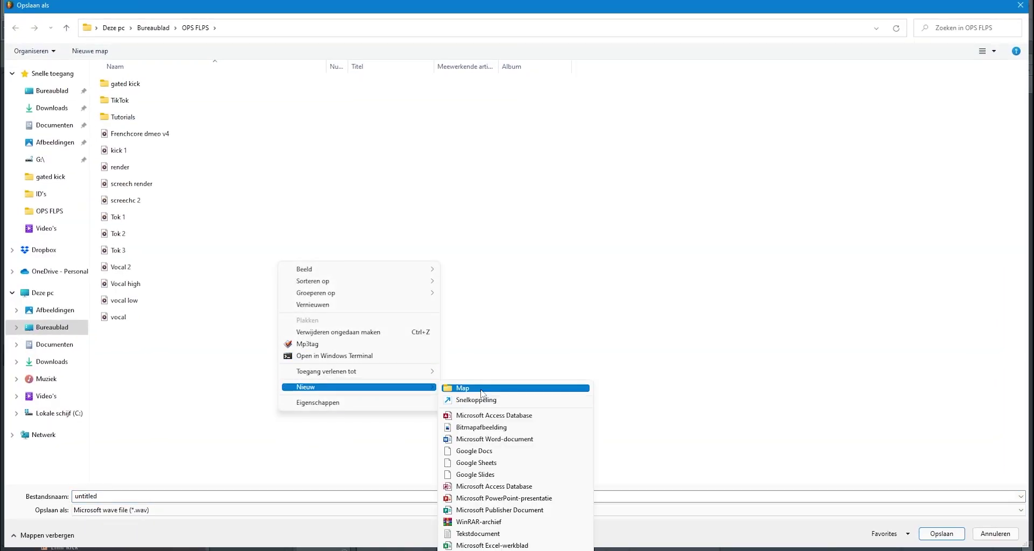
left_click(479, 388)
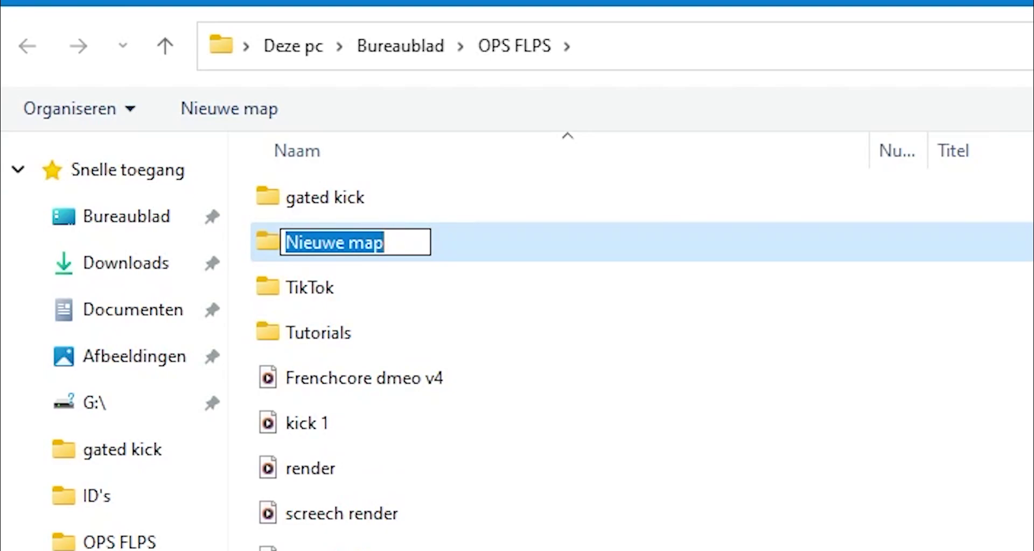
type("Gatd kick 2")
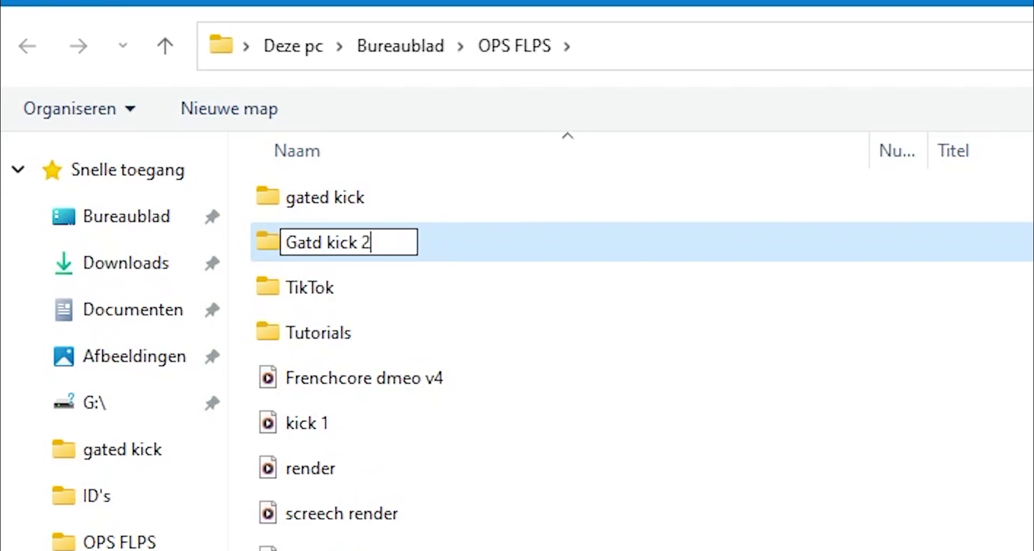
key("Return")
key("Return")
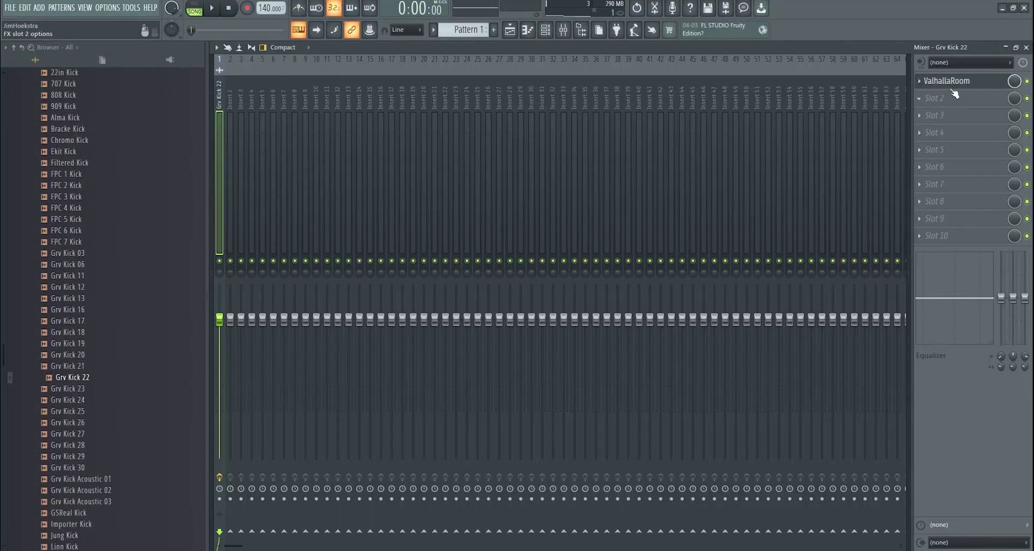
- Reload ValhallaRoom in slot 1 with the Nostromo reverb mode, about 28% mix and a high cut of about 4560 Hz
left_click(919, 81)
mouse_move(942, 94)
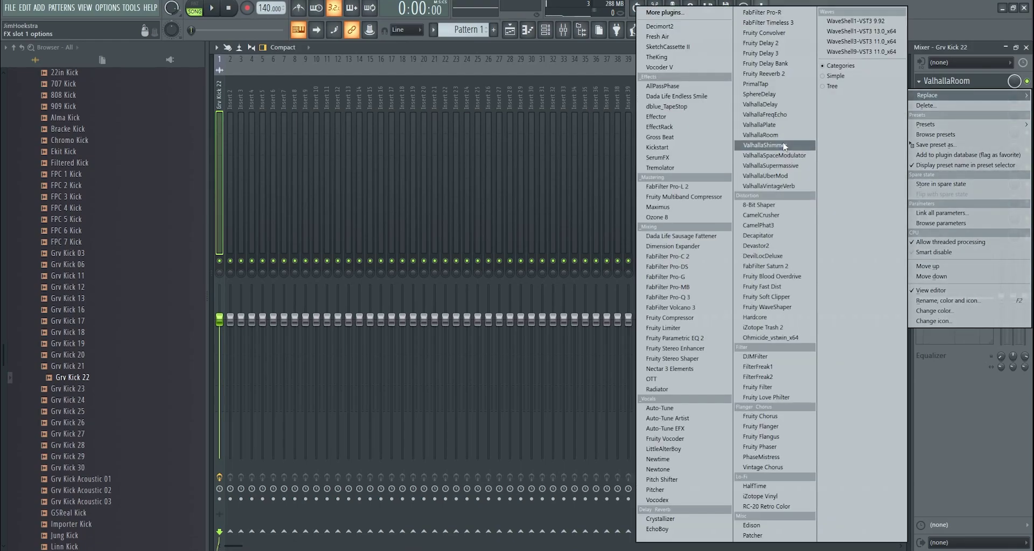
left_click(760, 134)
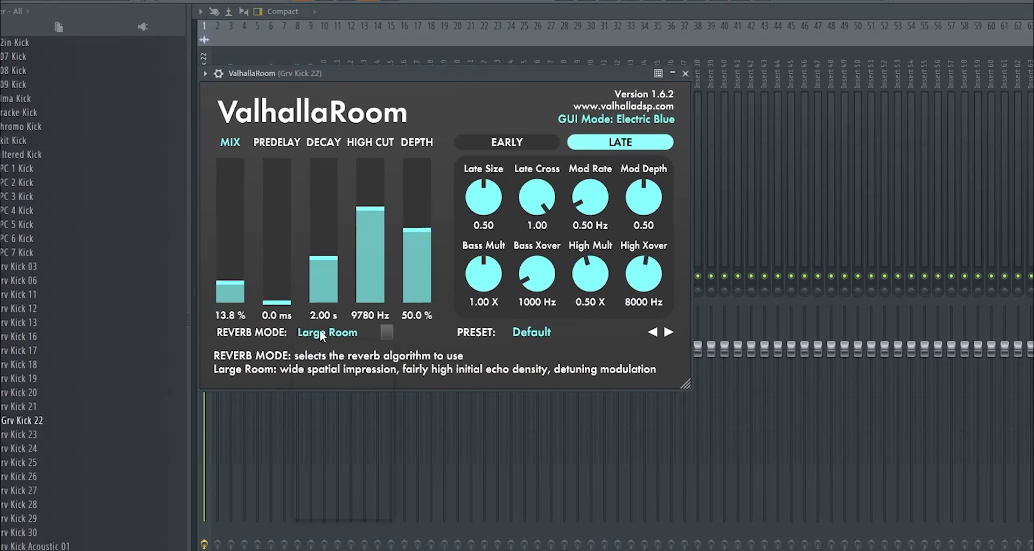
left_click(322, 336)
left_click(323, 466)
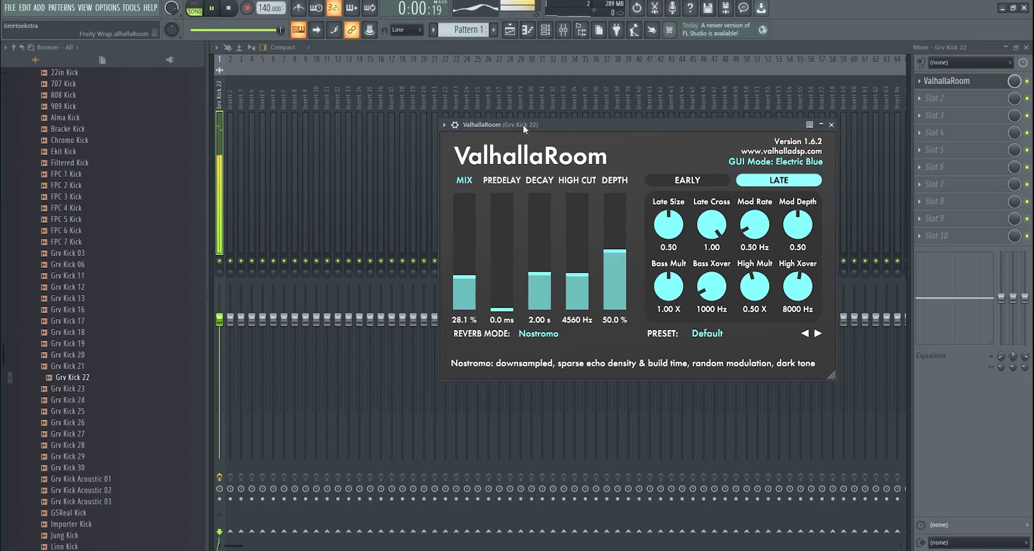
- Stop playback and export the Nostromo reverb version of the kick as reverb 2
key("space")
left_click(510, 29)
key("ctrl+r")
type("reverb 2")
key("Return")
key("Return")
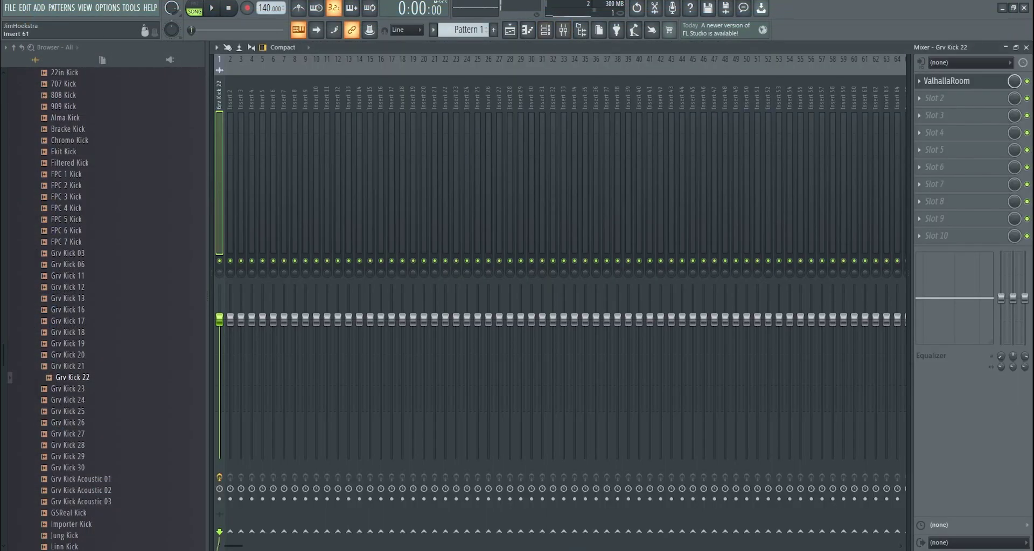
- Replace ValhallaRoom in slot 1 with ValhallaPlate, keeping its default Chrome mode, and close the plugin window
right_click(931, 83)
mouse_move(927, 95)
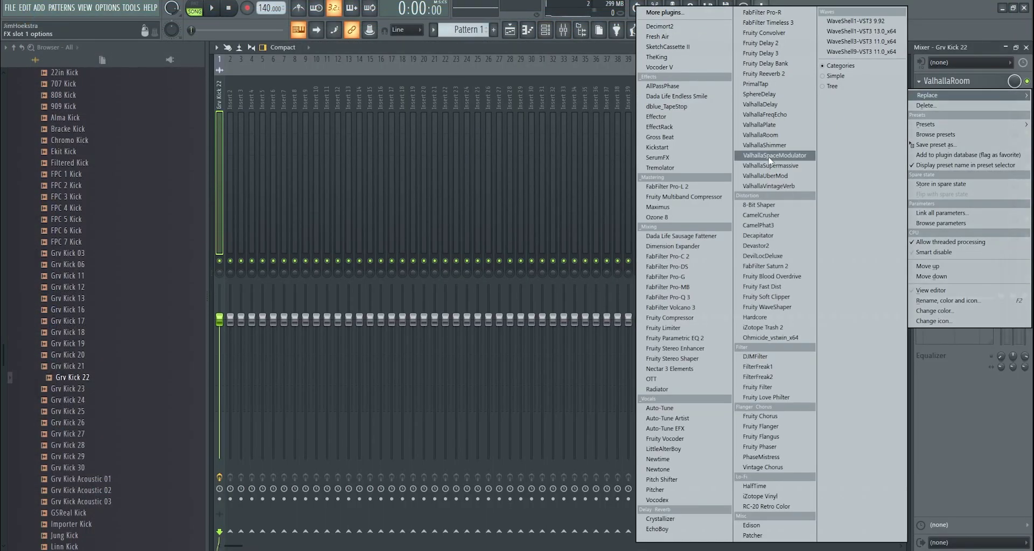
left_click(780, 125)
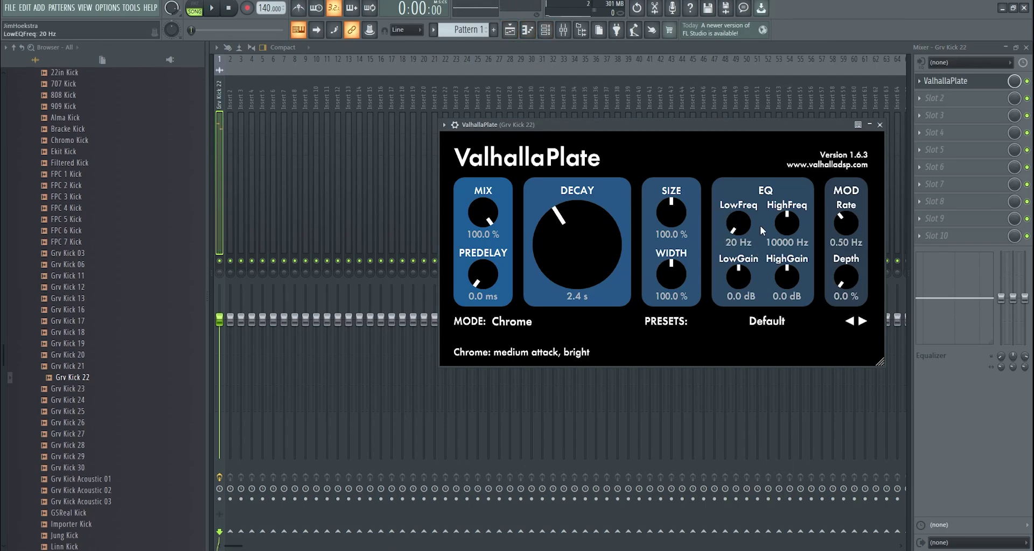
key("Escape")
- Export the ValhallaPlate version of the kick into the Gatd kick 2 folder as reverb 3
key("space")
left_click(514, 30)
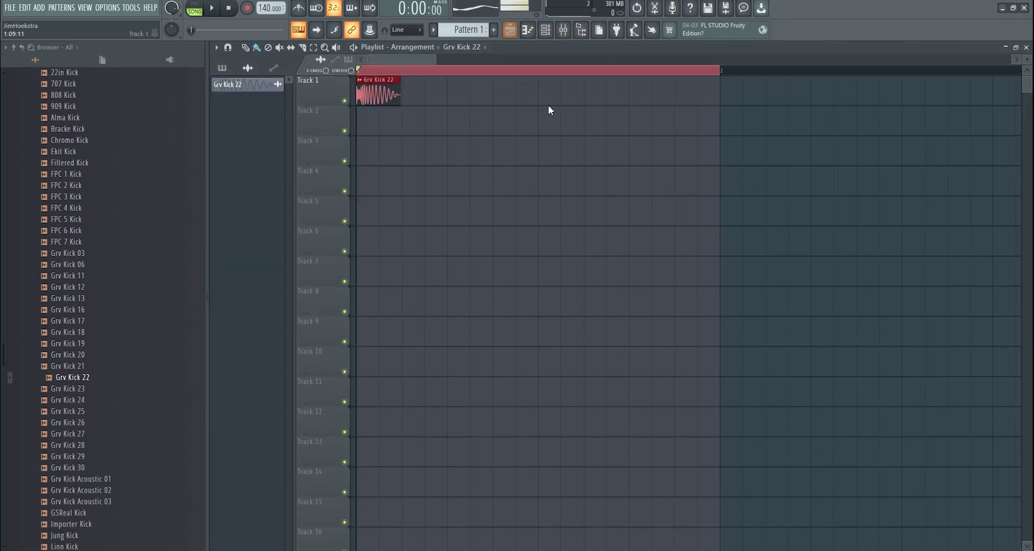
key("ctrl+r")
double_click(143, 84)
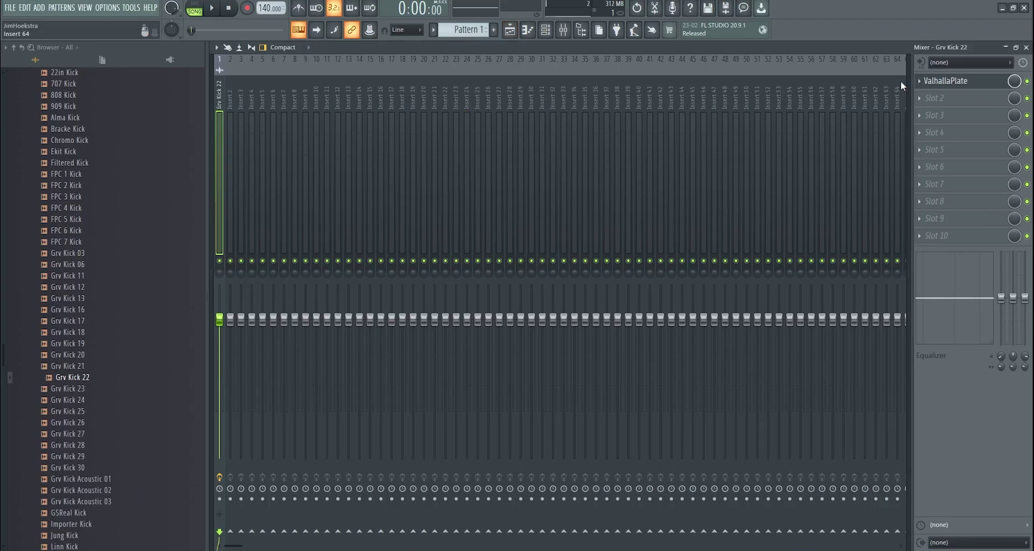
- Replace ValhallaPlate in slot 1 with Fruity Reeverb 2, raise its wet level and set the bass multiplier to 138%
left_click(919, 81)
mouse_move(927, 94)
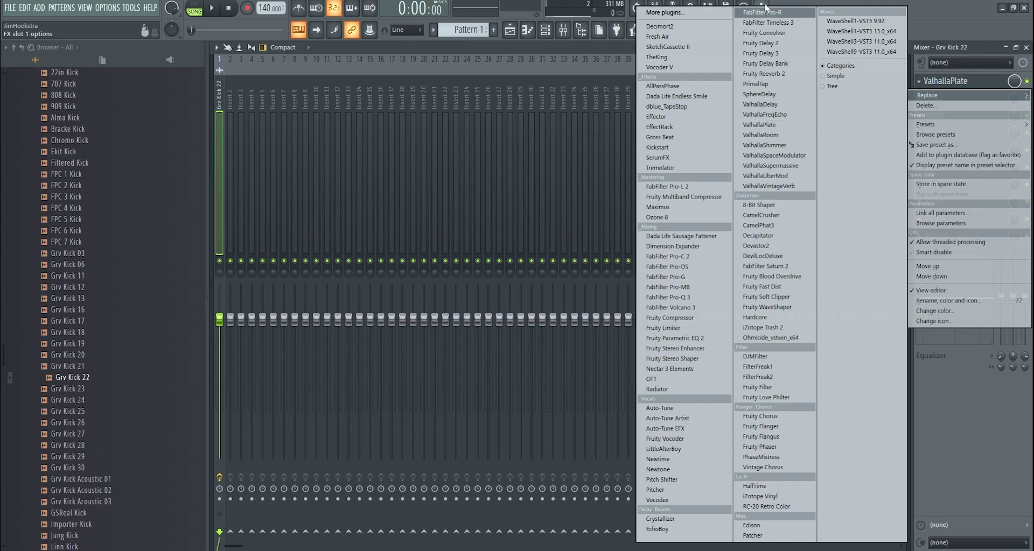
left_click(776, 74)
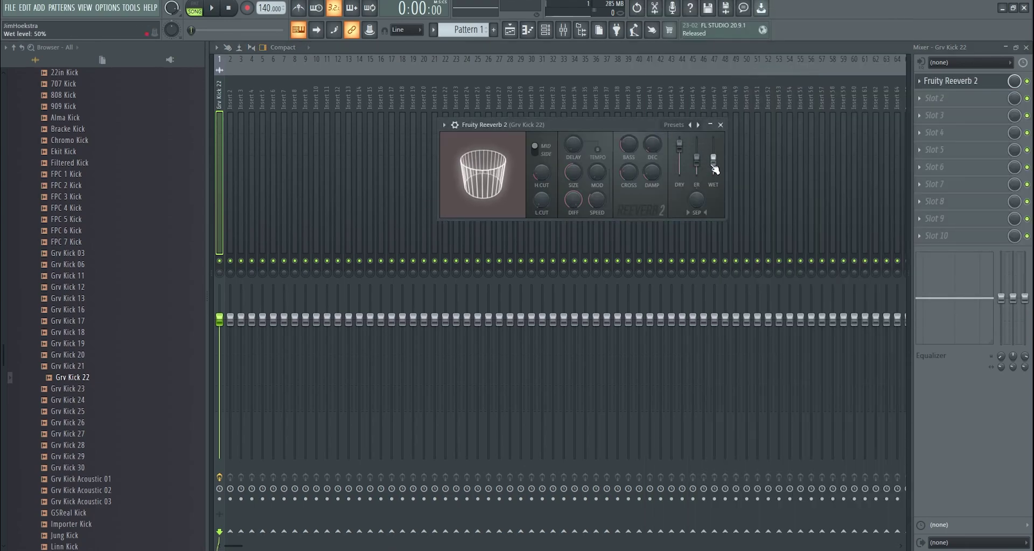
left_click_drag(697, 200, 697, 221)
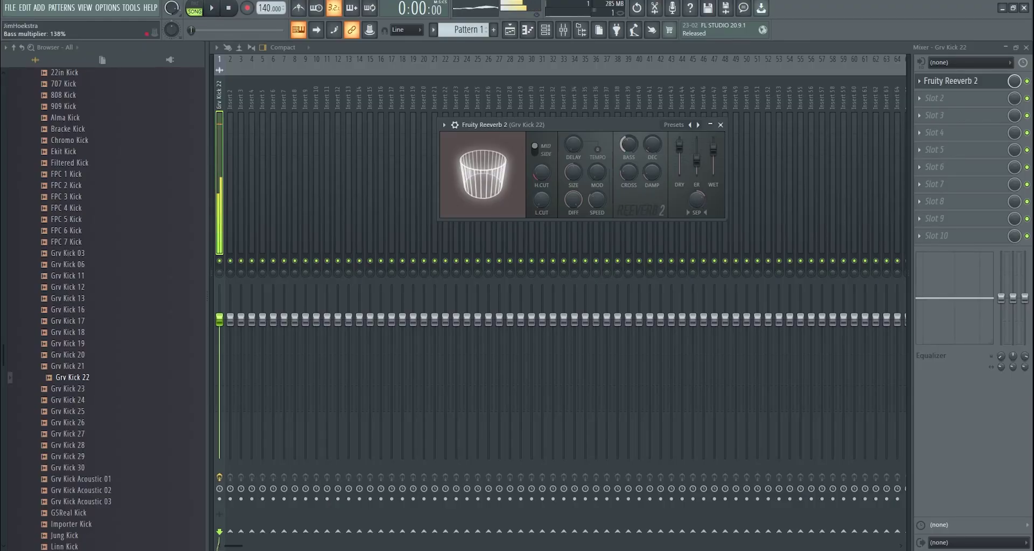
- Export the Fruity Reeverb 2 version of the kick into the Gatd kick 2 folder as reverb 4 stock
left_click(510, 29)
key("ctrl+r")
double_click(330, 82)
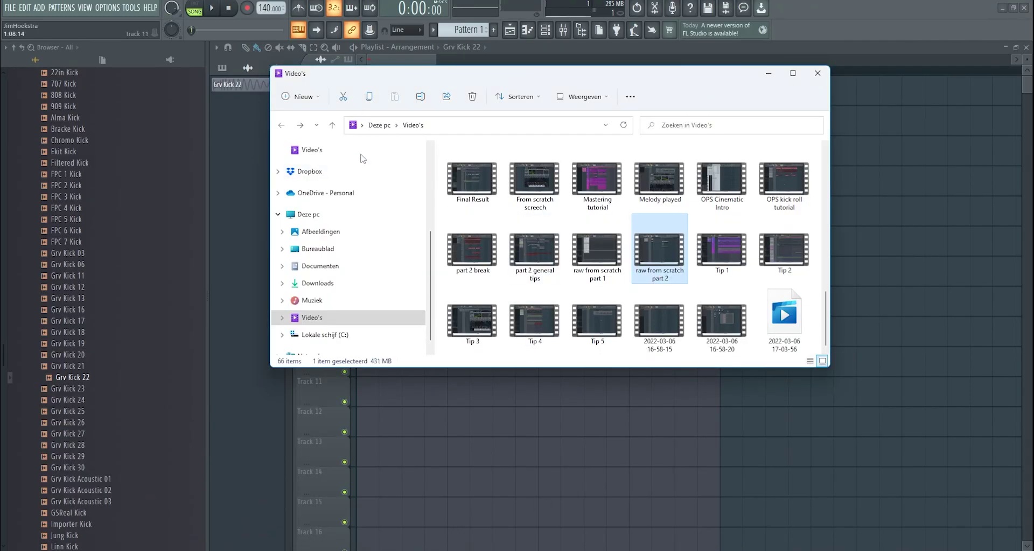
- Import the four reverb renders from the Gatd kick 2 folder into the playlist and align them at bar 2 on Tracks 3 to 6
left_click(329, 250)
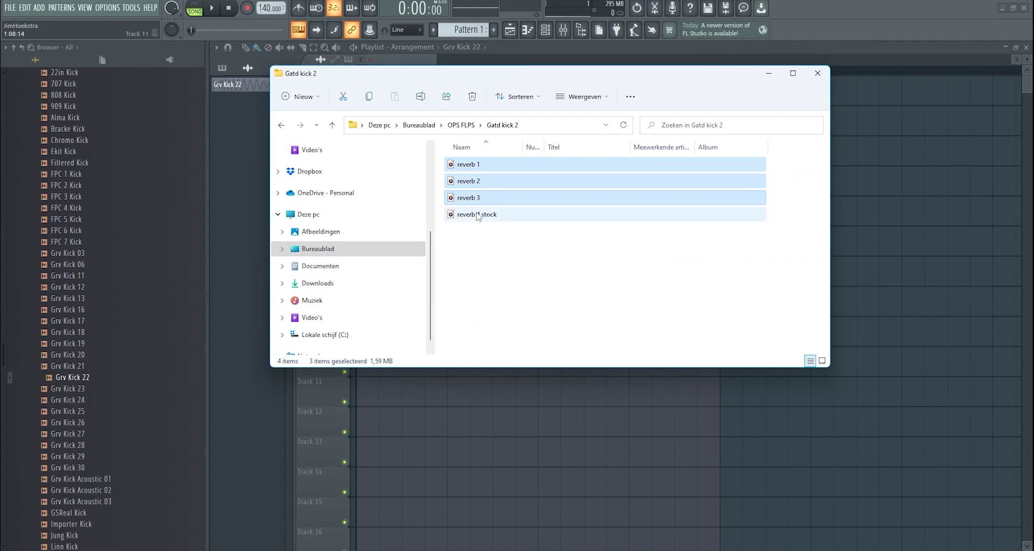
left_click(477, 215, "shift")
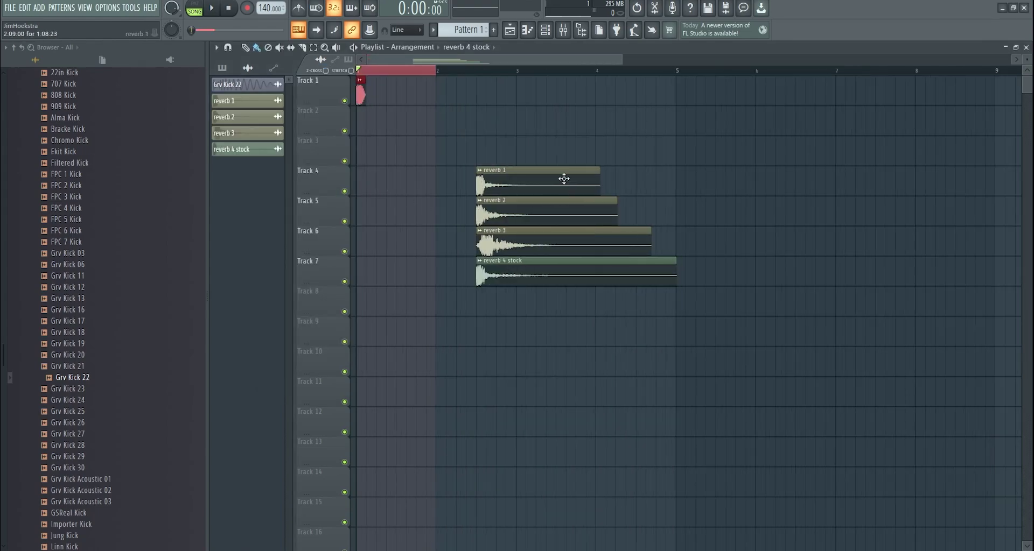
left_click_drag(563, 177, 477, 160)
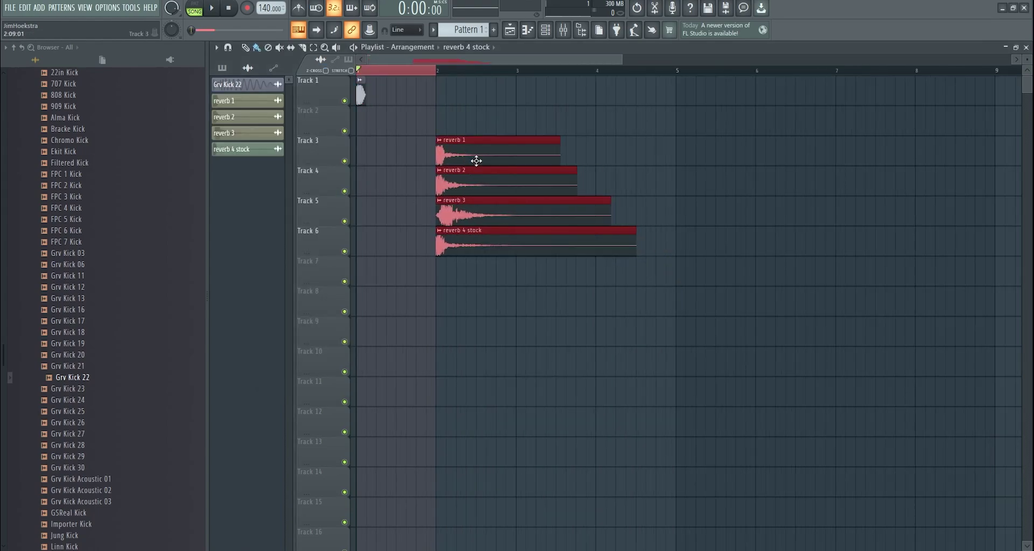
- Place a unique copy of the Grv Kick 22 clip at bar 2 on Track 1 and route it to mixer track 7
left_click(427, 99)
left_click(438, 80)
left_click(562, 30)
right_click(286, 109)
mouse_move(377, 178)
left_click(457, 177)
- Route the four selected reverb channels to consecutive mixer tracks starting at track 9
left_click(509, 30)
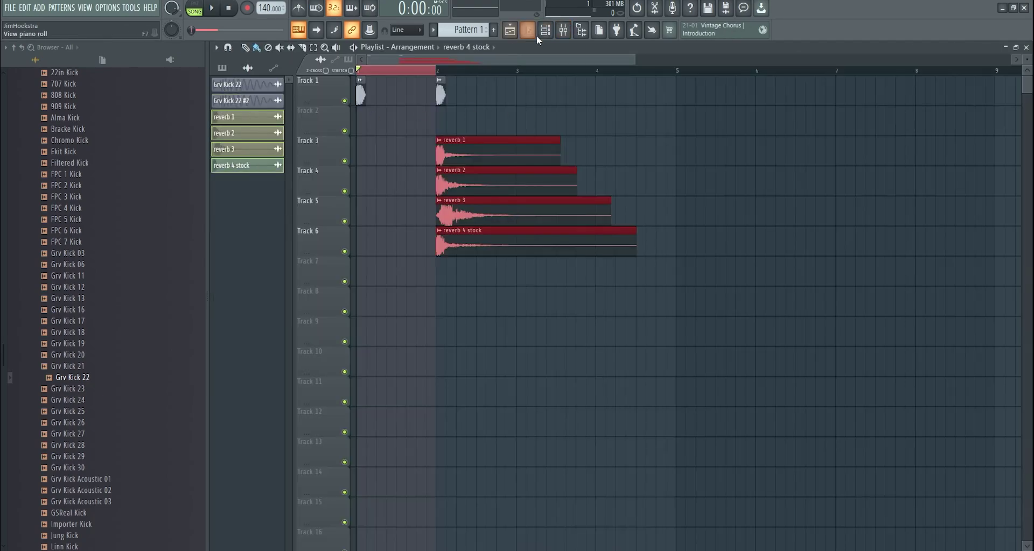
left_click(562, 31)
right_click(308, 61)
mouse_move(420, 179)
left_click(458, 186)
- Lower the volume of the four reverb mixer tracks together and route them only to Insert 13
left_click_drag(306, 110, 328, 110)
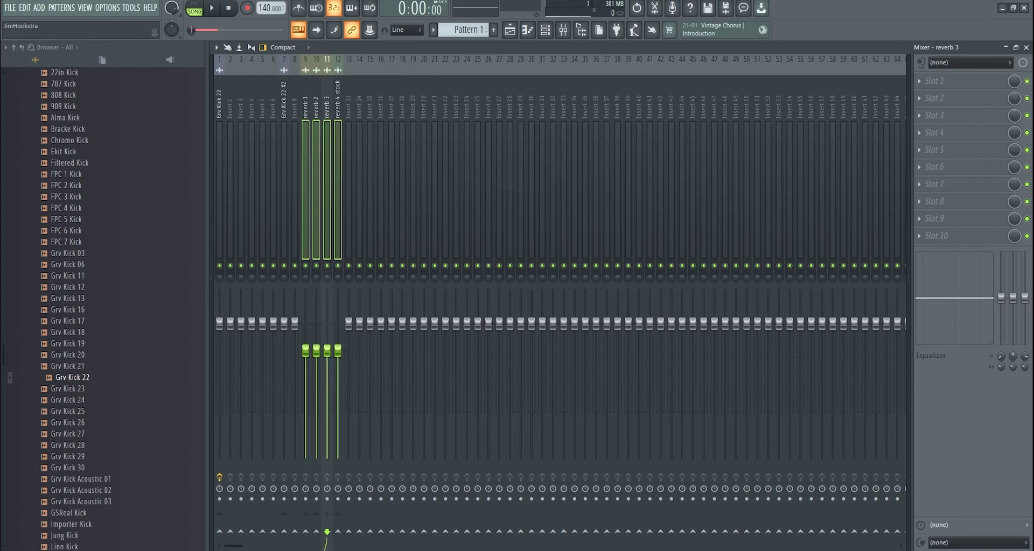
right_click(350, 532)
left_click(362, 506)
- Rename mixer Insert 13 to REVERB BUZZ and give it a dark blue-purple color
right_click(351, 111)
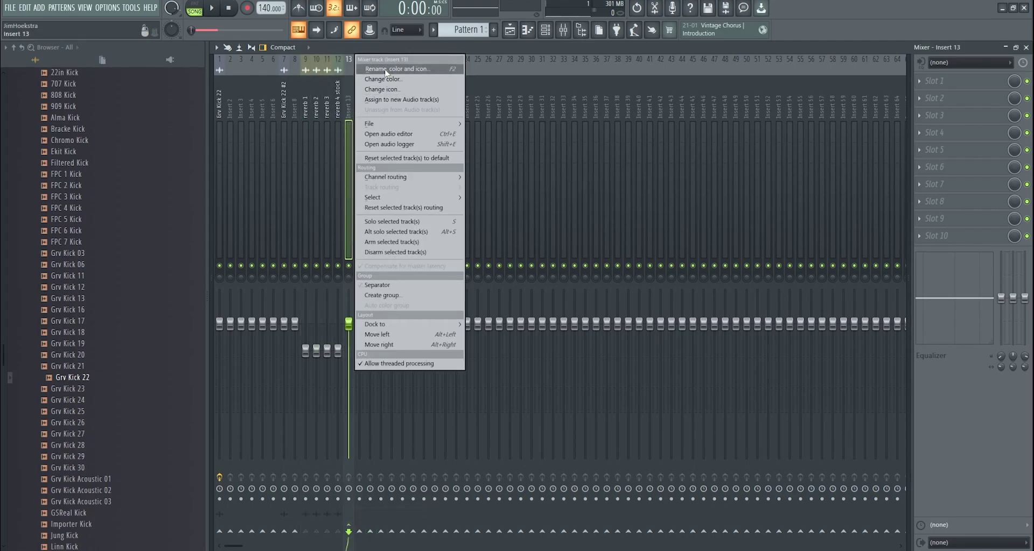
left_click(385, 71)
type("REVERB BUZZ")
key("Return")
right_click(344, 115)
left_click(396, 115)
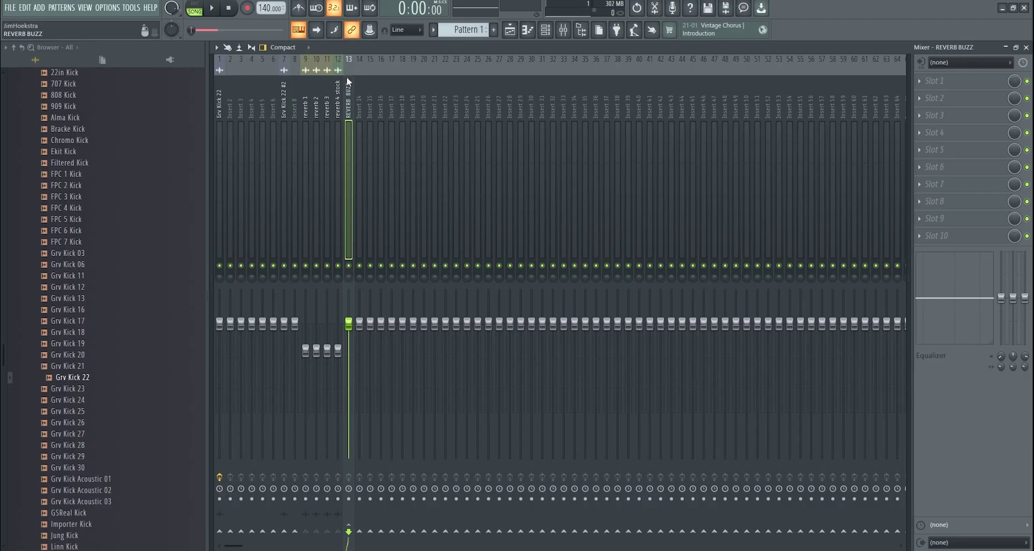
double_click(406, 151)
- Select the Grv Kick 22 #2 and REVERB BUZZ mixer tracks and route both only to Insert 15
left_click(285, 105)
left_click(350, 116, "ctrl+shift")
right_click(370, 532)
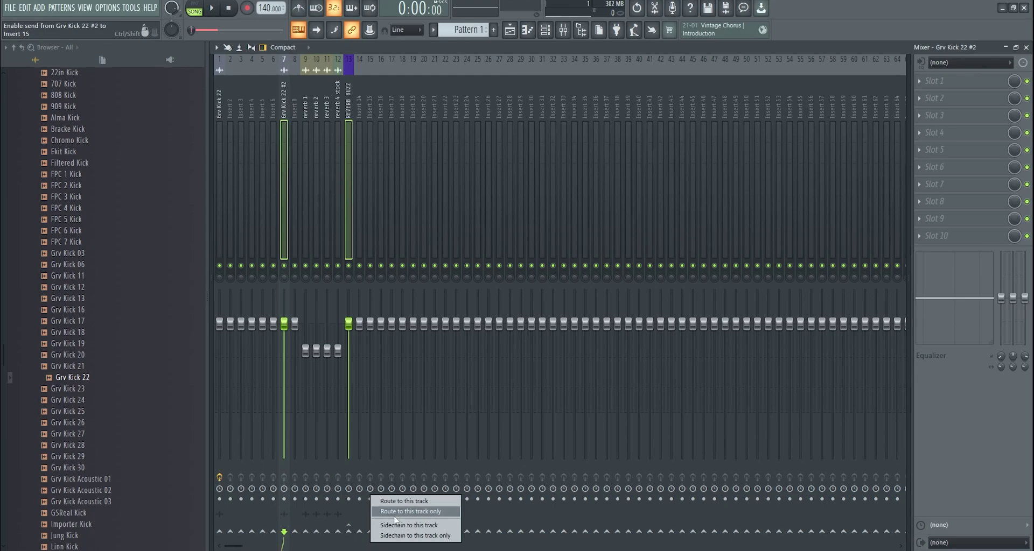
left_click(412, 512)
- Set the playback start to bar 2, then solo and play the reverb 1 and reverb 2 tracks in turn
left_click(510, 33)
scroll(351, 118, "up", 2)
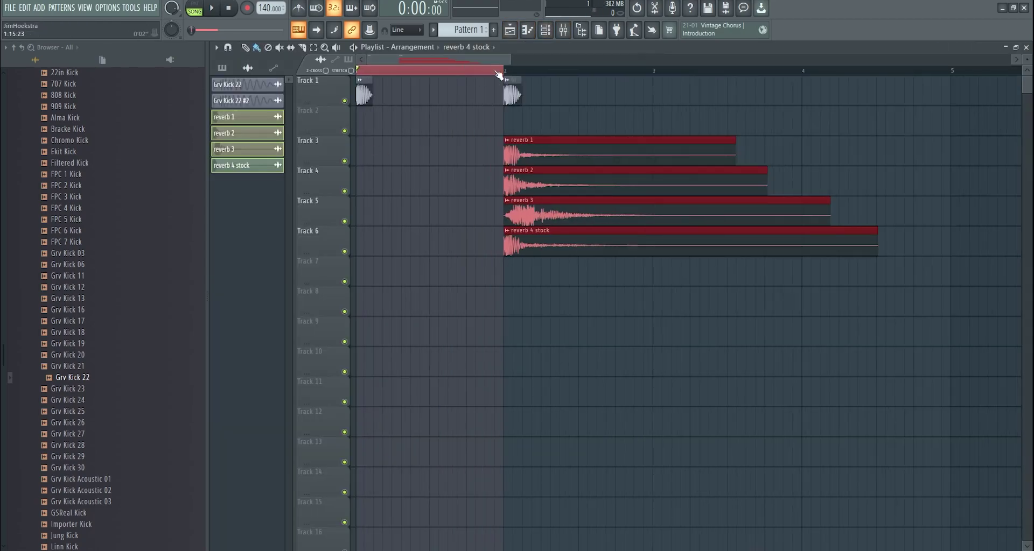
left_click(504, 70)
right_click(344, 161)
key("space")
key("space")
right_click(344, 191)
key("space")
key("space")
key("space")
key("space")
- Add a fade-in to the reverb 2 sample in its channel settings and play it back
double_click(519, 188)
key("Escape")
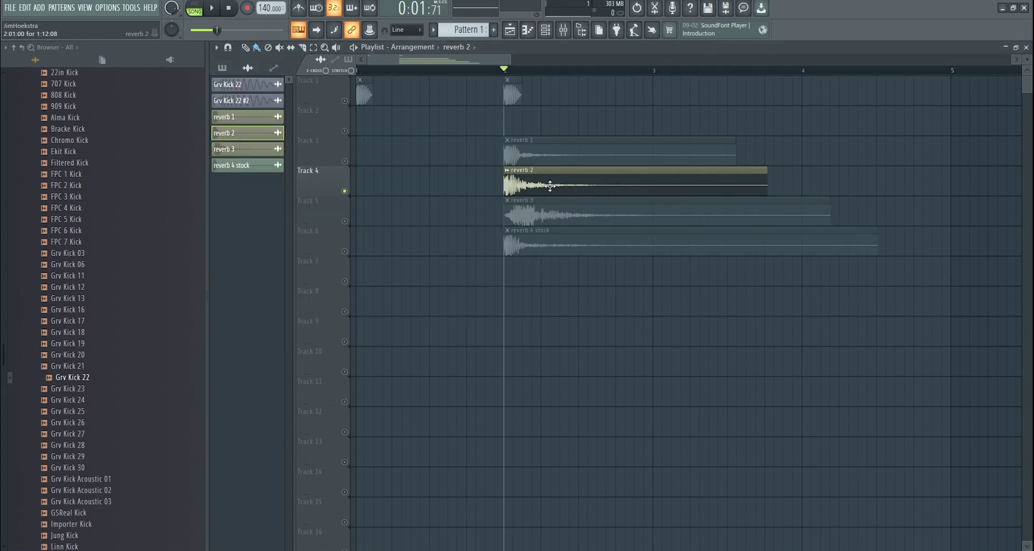
scroll(541, 187, "up", 3)
double_click(506, 188)
left_click_drag(455, 268, 455, 245)
key("space")
key("space")
key("Escape")
scroll(750, 171, "down", 3)
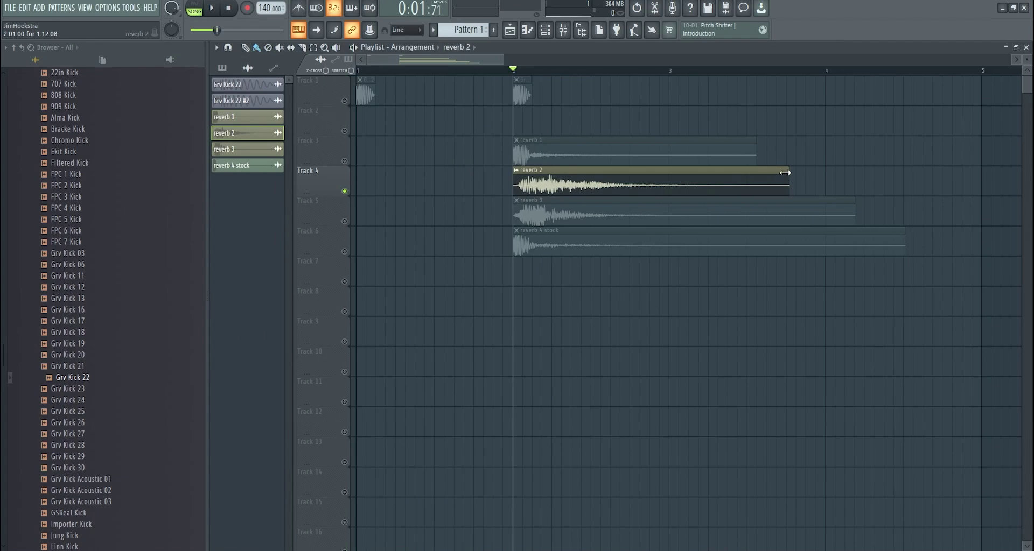
- Trim the end of the reverb 2 clip on Track 4 so it lasts about half a bar
double_click(752, 175)
mouse_move(787, 167)
left_mouse_down()
mouse_move(545, 172)
mouse_move(706, 189)
mouse_move(772, 178)
left_mouse_up()
scroll(543, 204, "up", 5)
scroll(772, 178, "down", 3)
scroll(780, 182, "up", 3)
left_click_drag(667, 170, 687, 169)
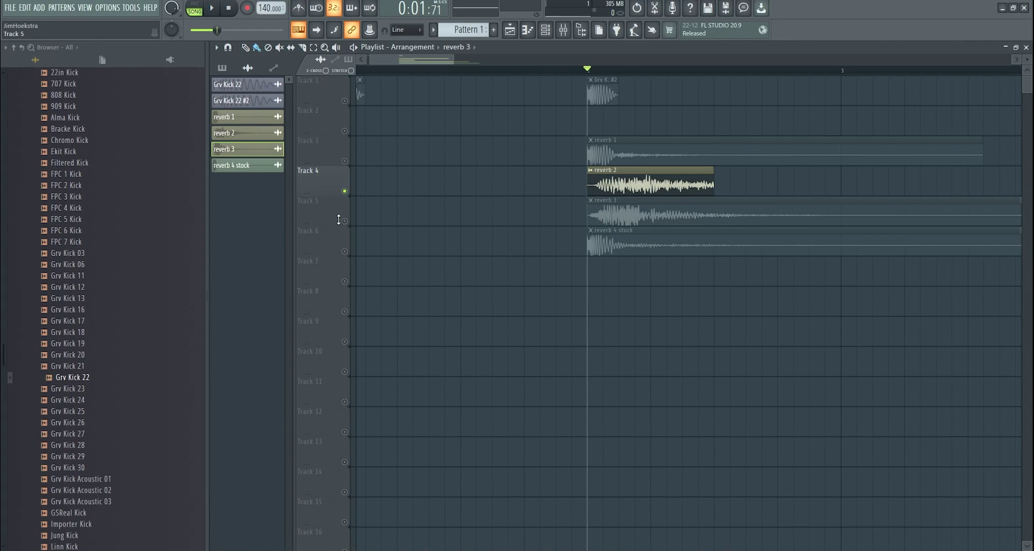
- Solo the reverb 3 track, play it, and add a fade-in to the reverb 3 sample in its channel settings
right_click(344, 222)
key("space")
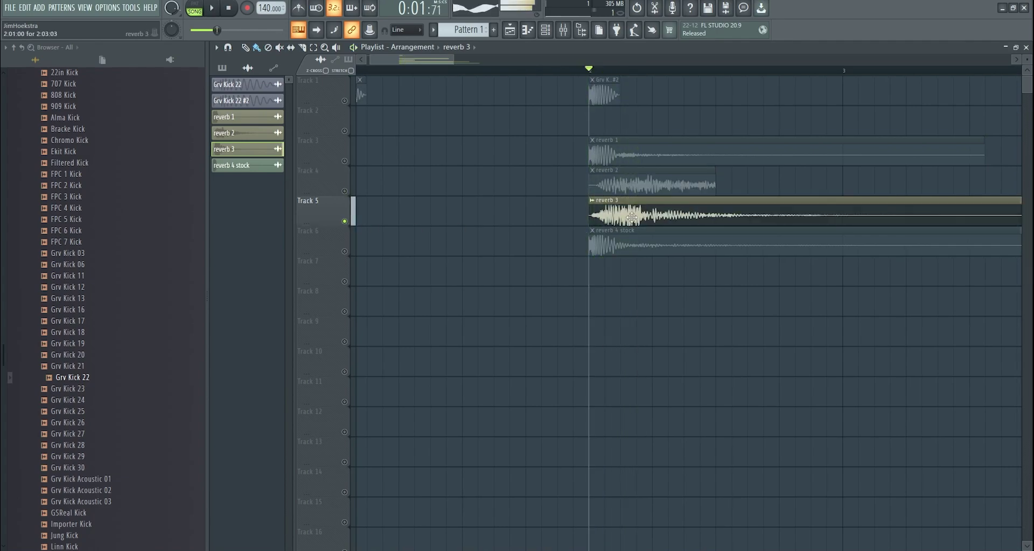
key("space")
double_click(598, 220)
left_click_drag(475, 286, 474, 273)
- Solo the reverb 4 stock track and play it several times to judge its sound
scroll(611, 242, "down", 3)
left_click(612, 243)
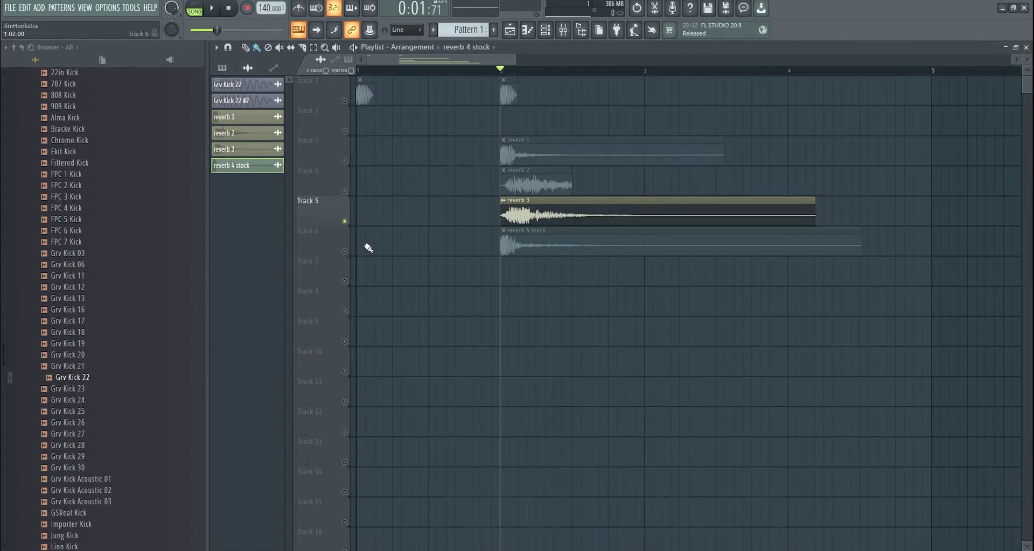
right_click(344, 251)
key("space")
double_click(558, 243)
left_click(655, 244)
key("space")
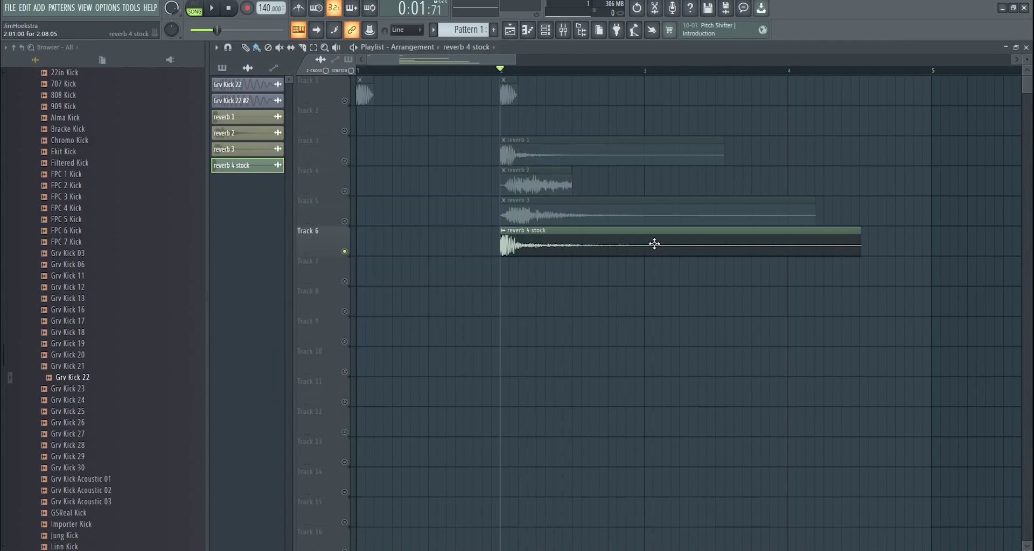
right_click(654, 244)
key("space")
left_click(506, 247)
key("space")
- Delete the reverb 1 clip from Track 3
right_click(351, 165)
right_click(553, 149)
right_click(351, 164)
right_click(350, 164)
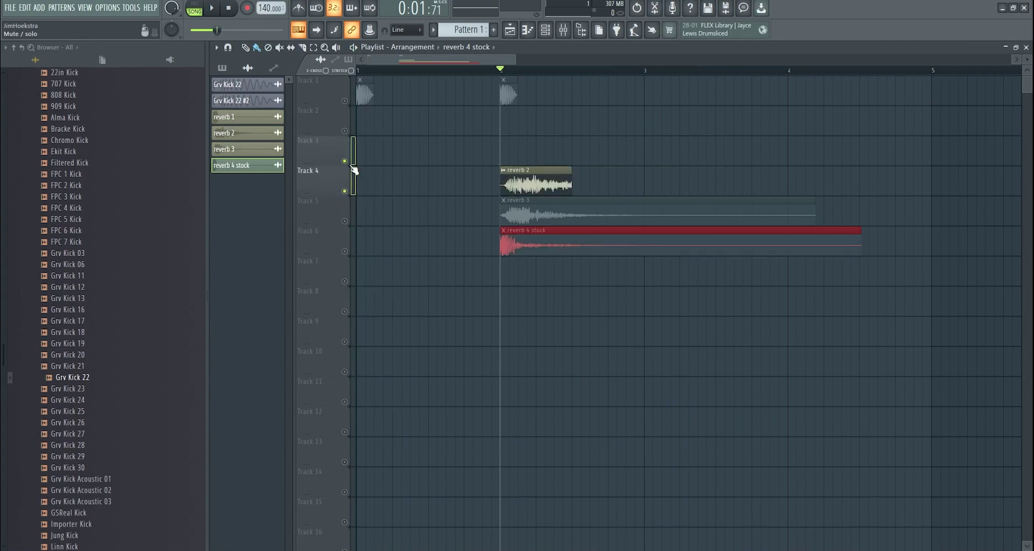
- Add a fade-in to the reverb 4 stock sample and trim its clip's start to bar 2
double_click(549, 241)
left_click_drag(485, 300, 485, 282)
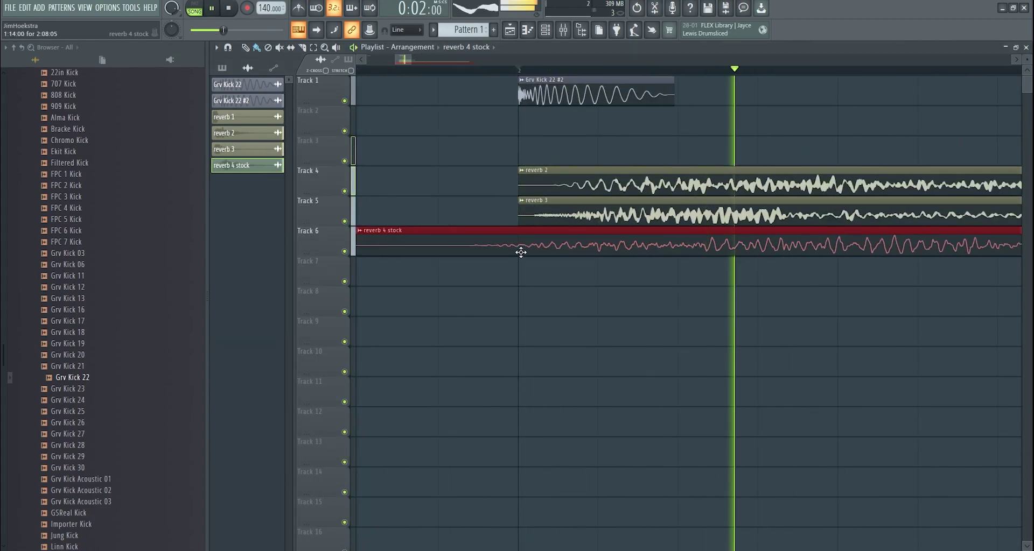
key("space")
scroll(519, 251, "up", 1)
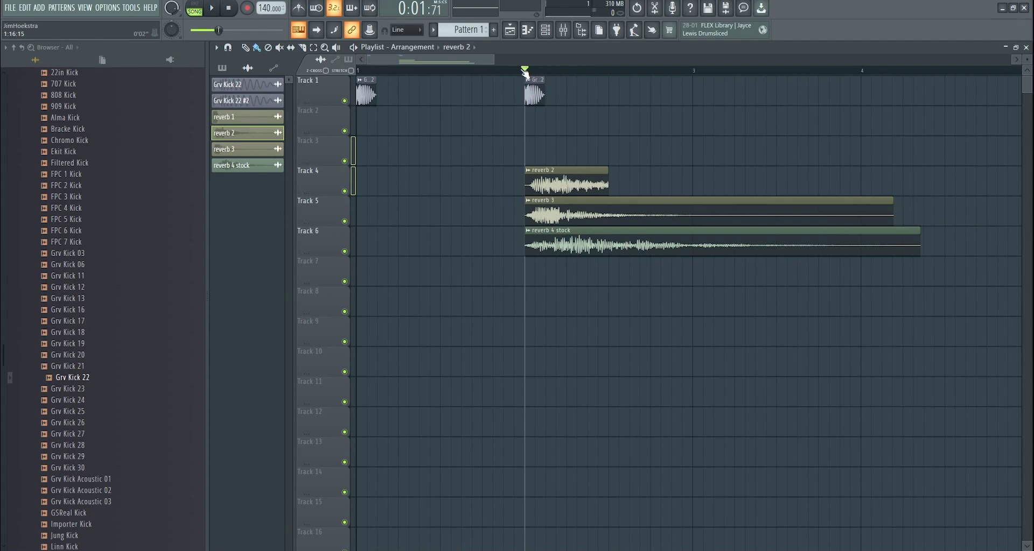
- Create a channel volume automation clip for reverb 2 over the first half of bar 2, rising quickly from silence
left_click_drag(525, 74, 611, 90)
double_click(575, 172)
right_click(468, 145)
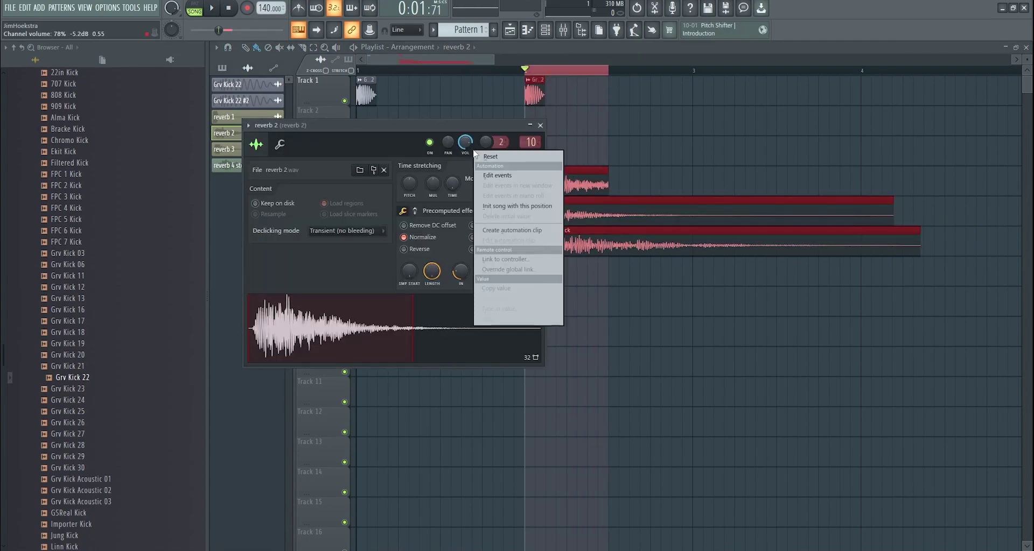
left_click(498, 230)
scroll(535, 133, "up", 2)
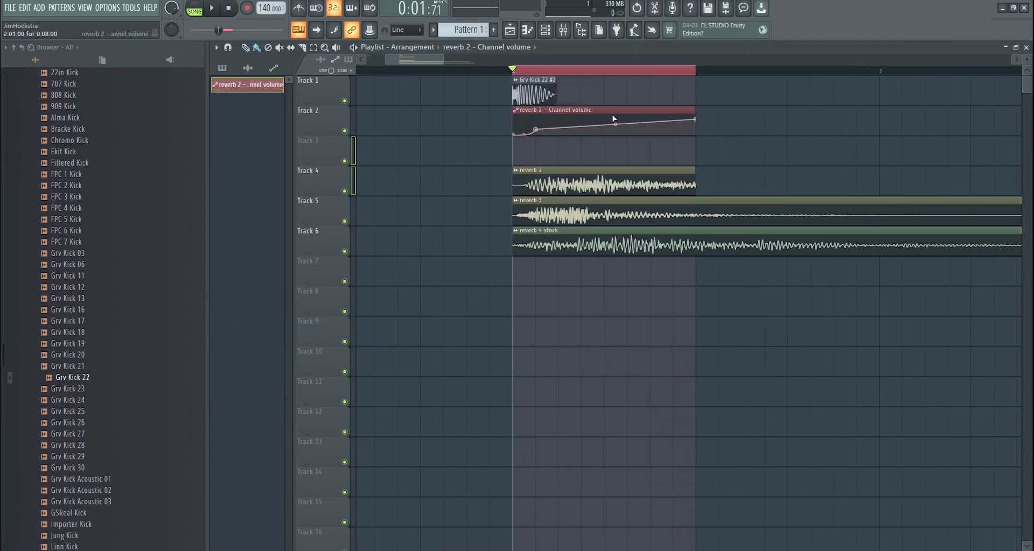
key("space")
- Create a channel volume automation clip for reverb 3, rising from silence, and place it over the reverb 3 clip on Track 5
right_click(485, 158)
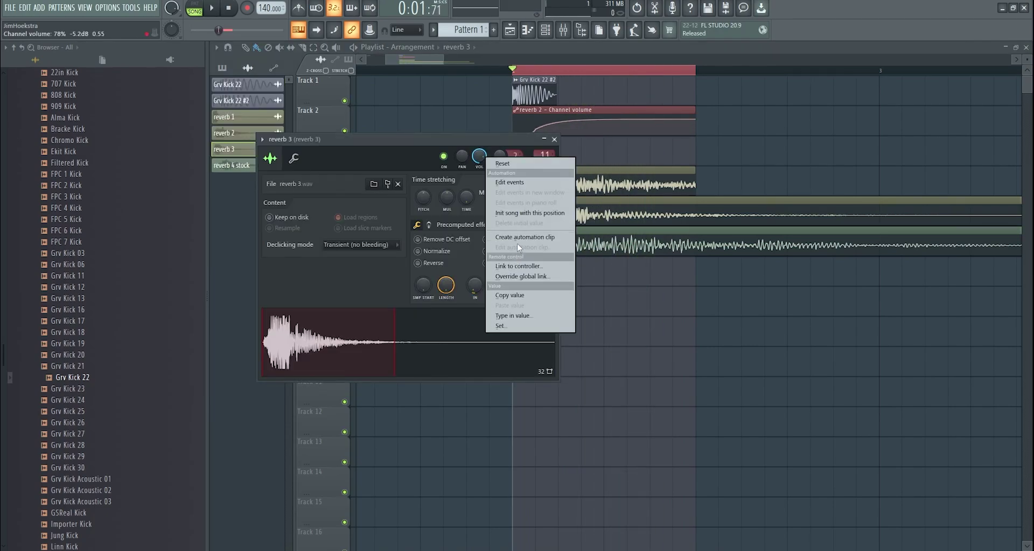
left_click(517, 237)
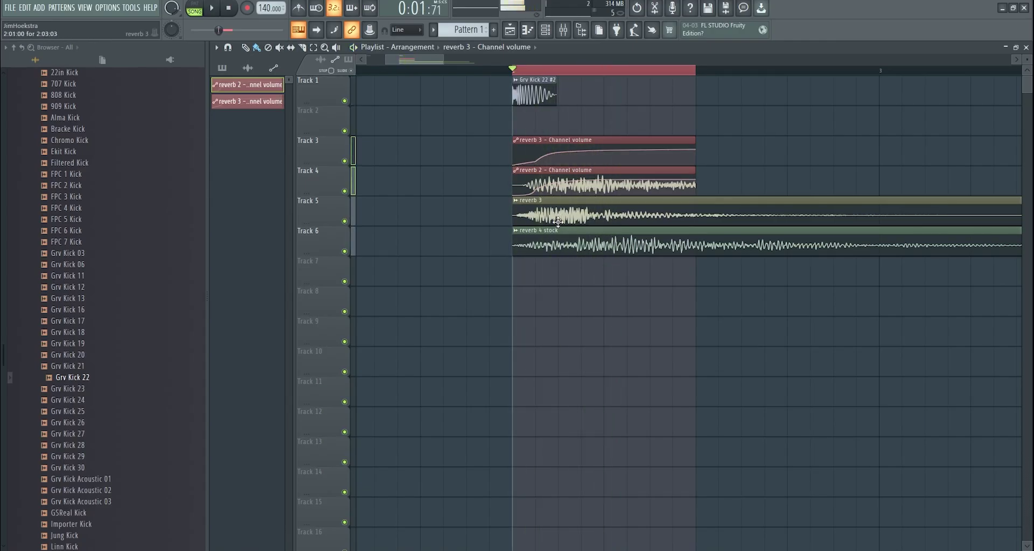
double_click(495, 334)
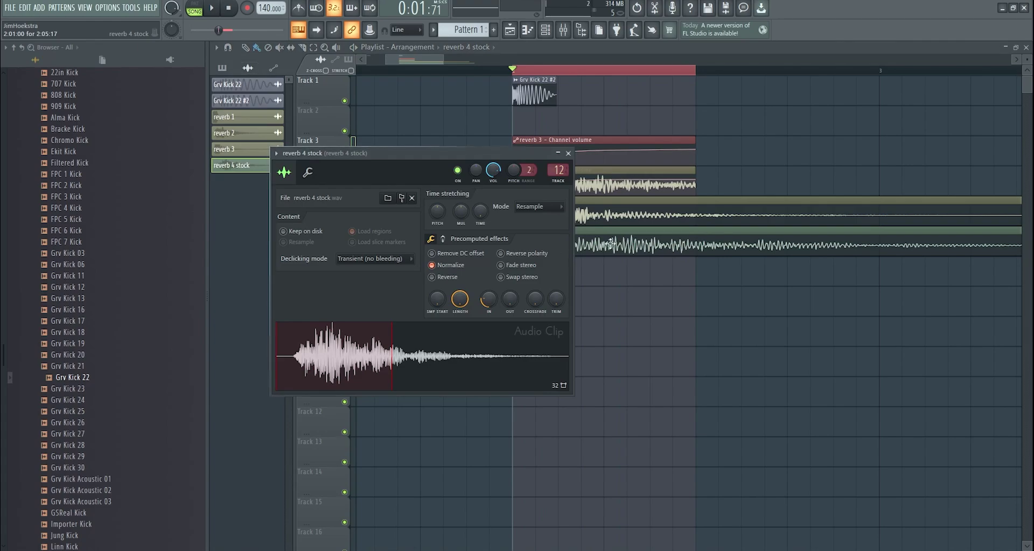
right_click(493, 172)
left_click_drag(601, 142, 591, 205)
- Create a channel volume automation clip for reverb 4 stock, make it rise from silence, and place it on Track 6
left_click(595, 244)
double_click(595, 244)
right_click(493, 171)
left_click(530, 250)
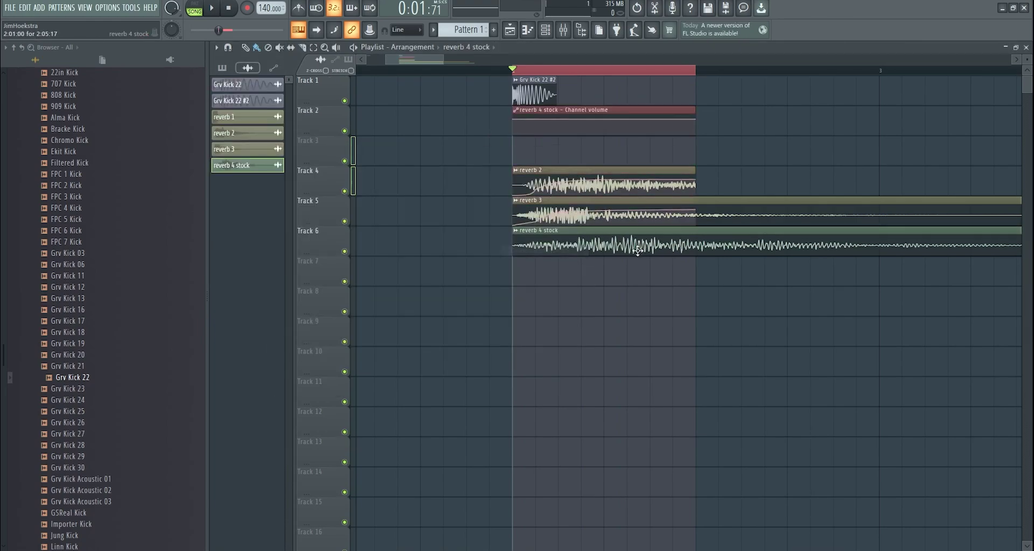
left_click_drag(512, 120, 512, 143)
right_click(536, 130)
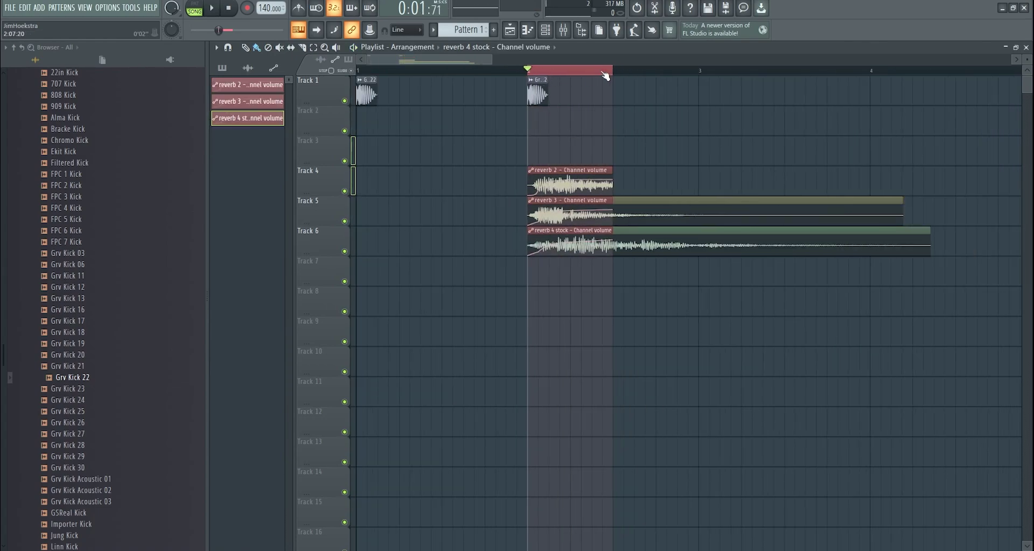
- Widen the playback time selection starting at bar 2 and clear the clip selection
left_click_drag(612, 70, 696, 81)
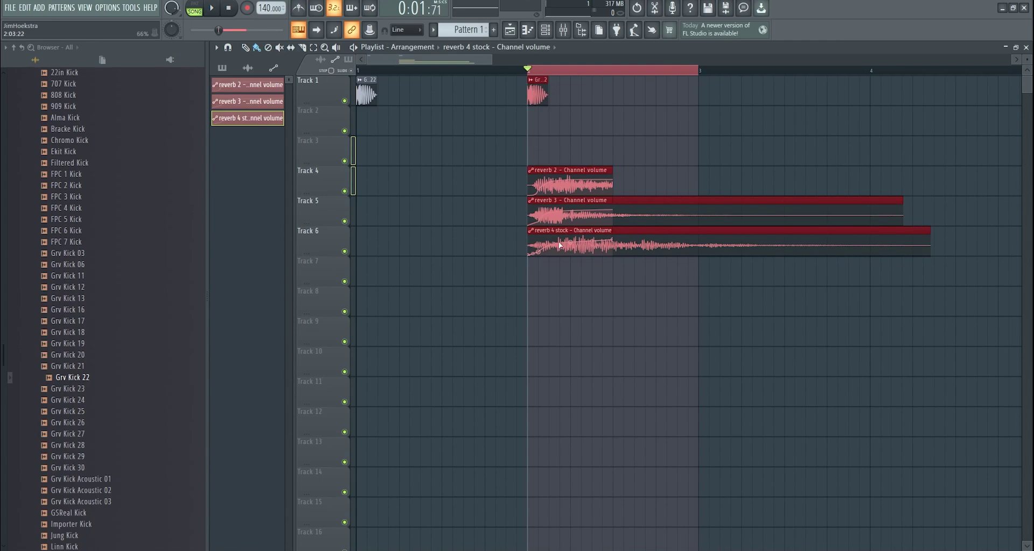
key("ctrl+d")
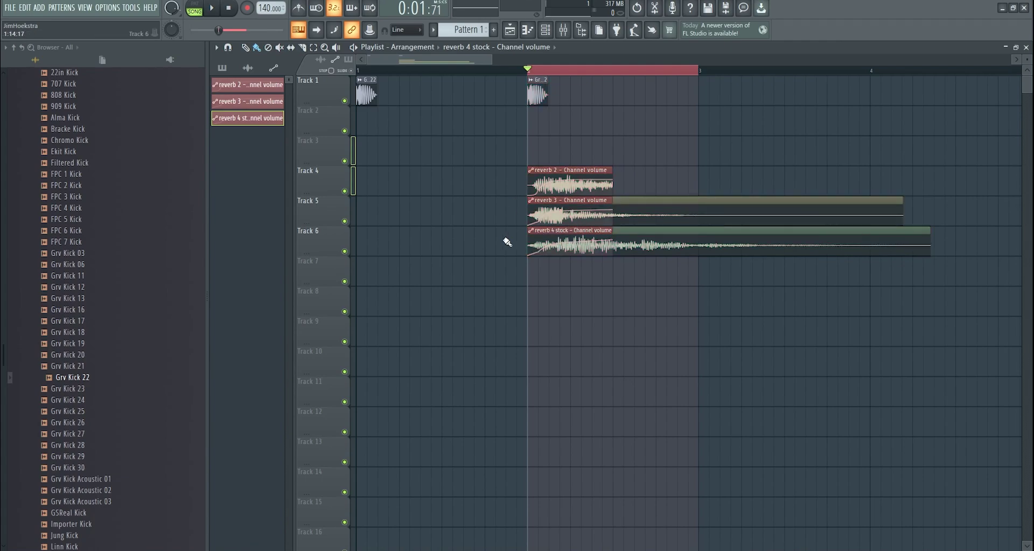
scroll(426, 97, "down", 3)
left_click_drag(474, 72, 595, 79)
- Show the mixer during playback and solo the reverb 2 mixer track
left_click(564, 30)
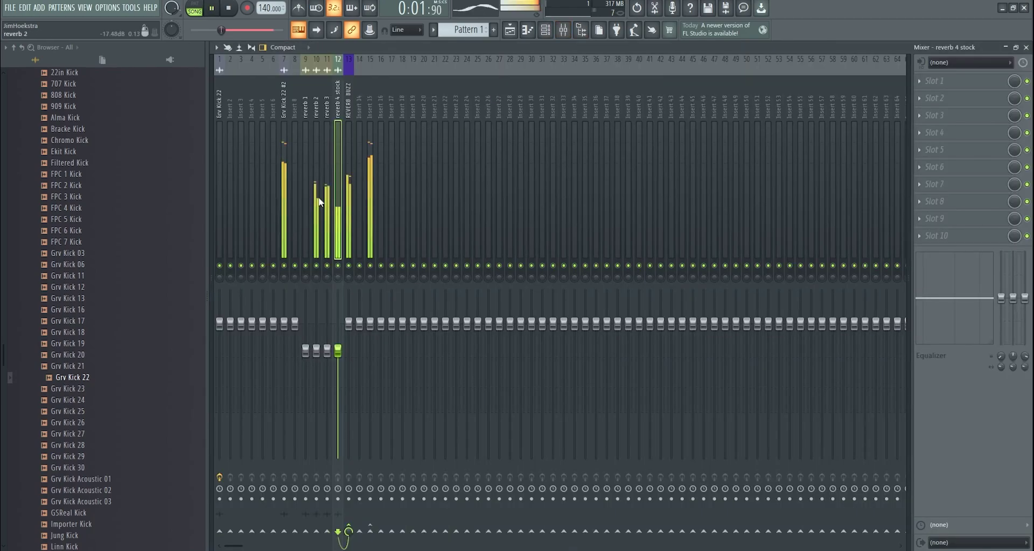
left_click(324, 199)
right_click(315, 266)
- Insert Fruity Parametric EQ 2 in slot 1 of the reverb 3 mixer track and change a band's filter settings
left_click(321, 131)
left_click(326, 135)
left_click(919, 80)
left_click(671, 338)
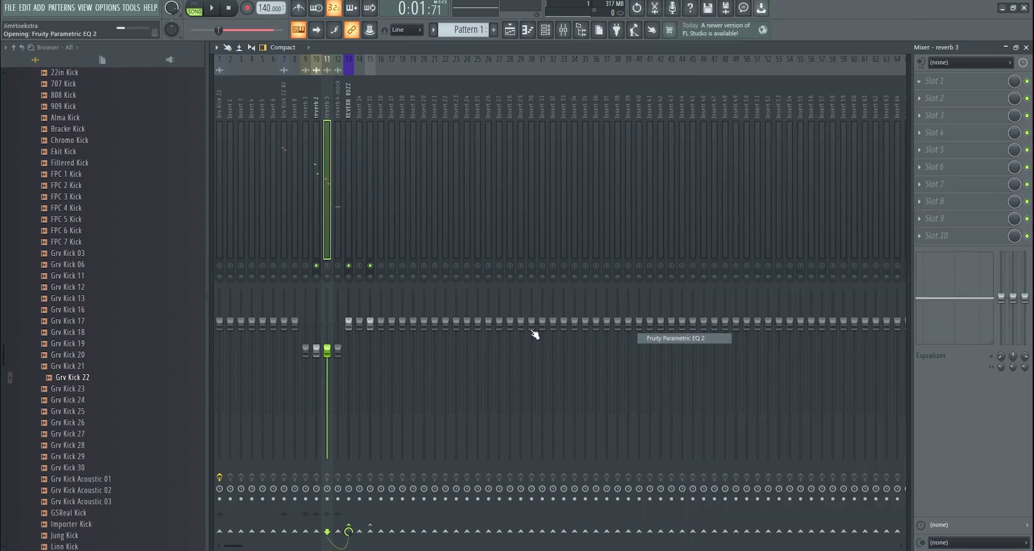
right_click(280, 200)
left_click(296, 229)
right_click(280, 202)
left_click(328, 239)
key("Escape")
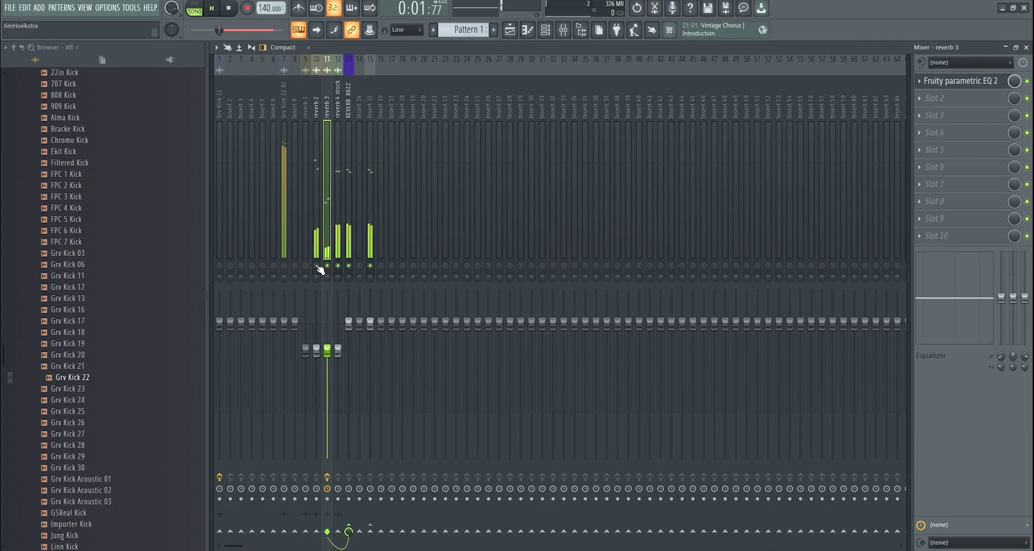
- Insert Fruity WaveShaper in slot 1 of the reverb 2 mixer track and add a curve point raised well above the diagonal
left_click(338, 128)
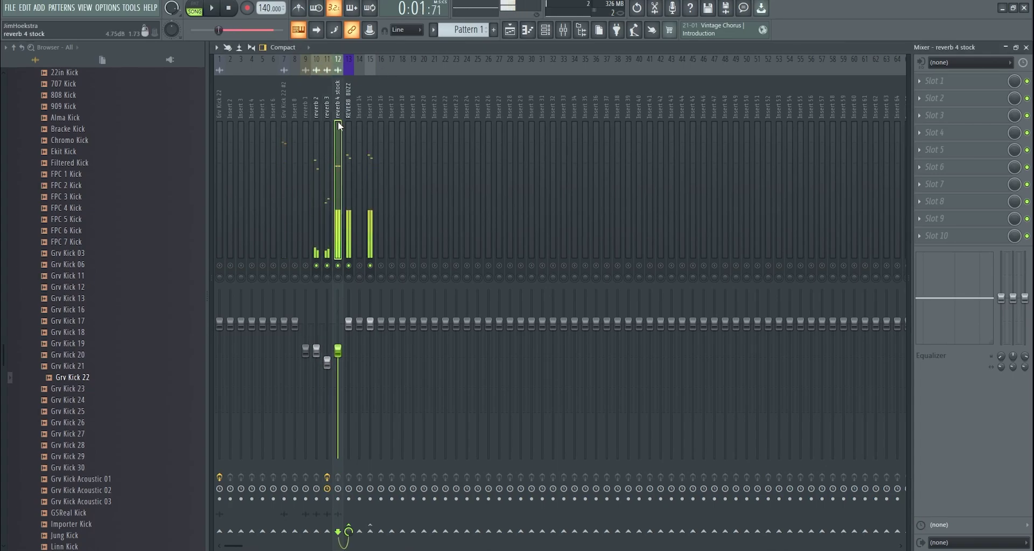
left_click(317, 129)
left_click(935, 82)
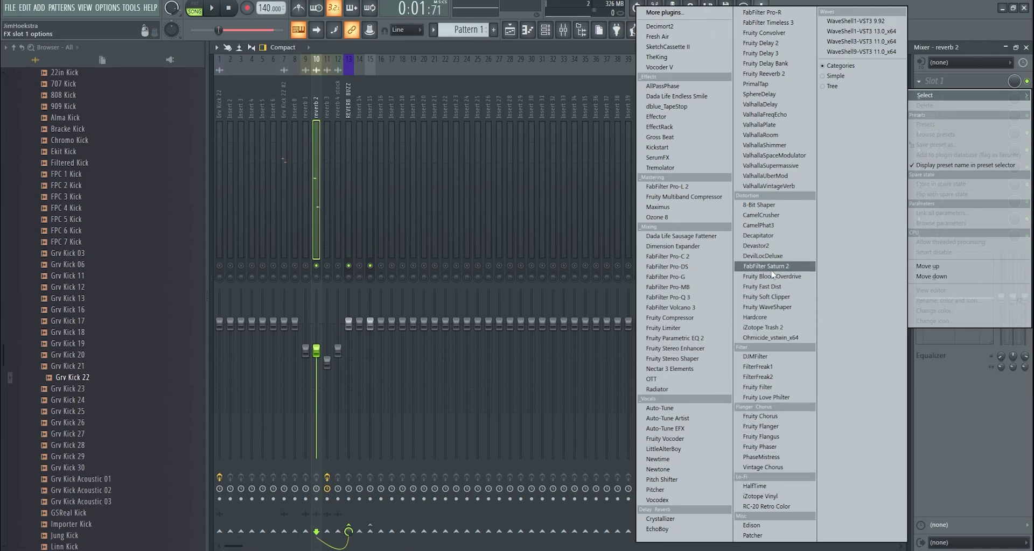
left_click(767, 307)
right_click(311, 243)
left_click_drag(310, 242, 309, 227)
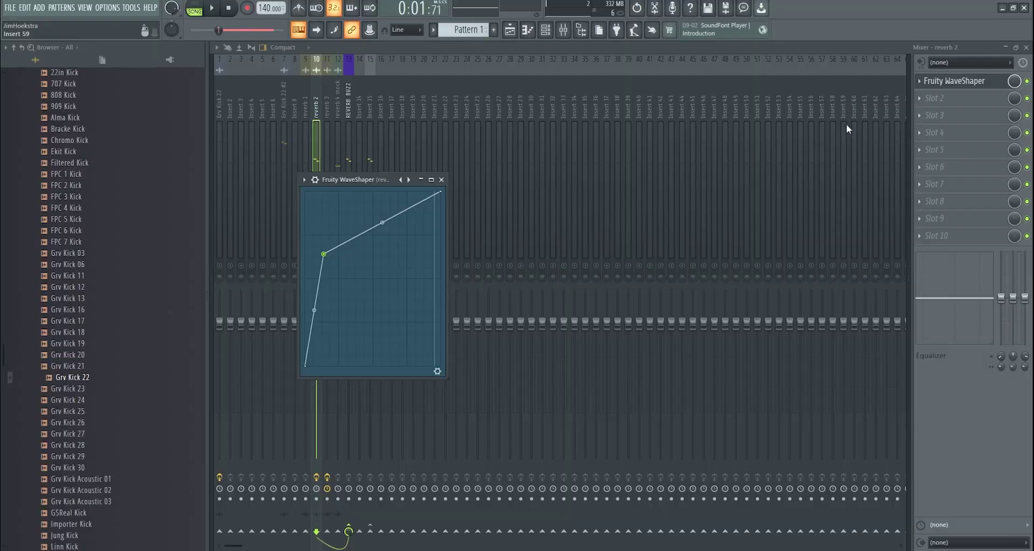
left_click(934, 115)
mouse_move(925, 130)
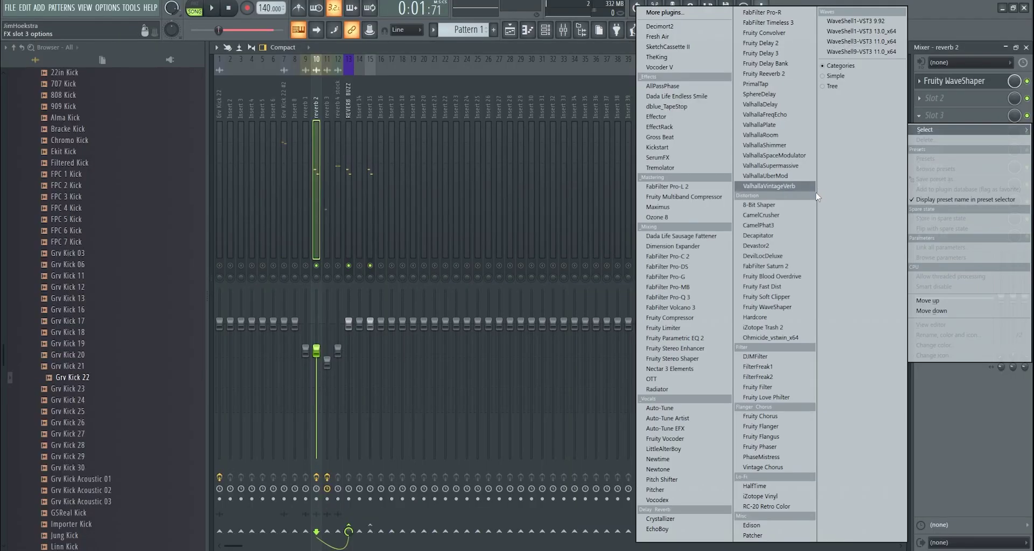
left_click(964, 78)
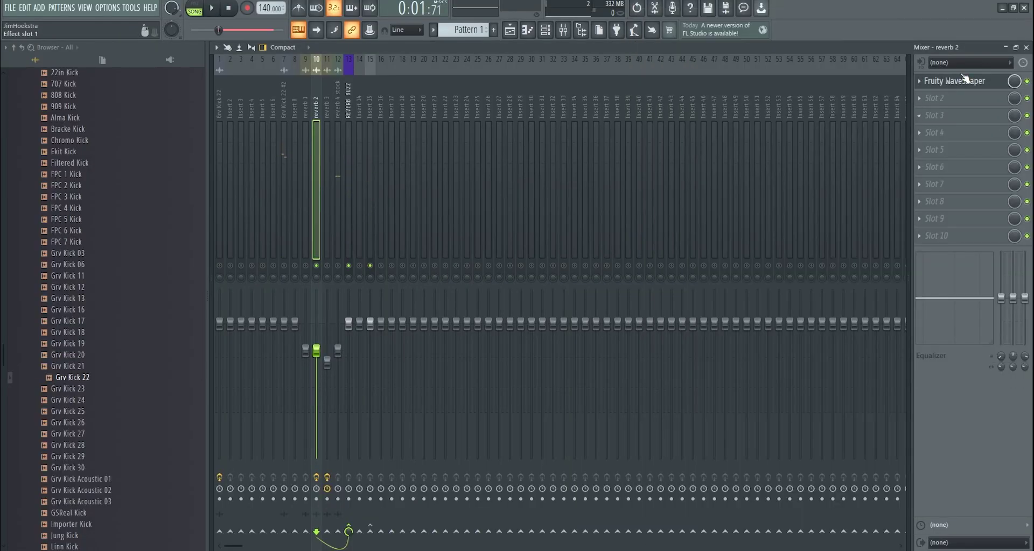
- Replace the Equalizer with an Imager in Ozone 8 on REVERB BUZZ, setting Band 1 width to -100 and Band 2 to -34.2
left_click(981, 87)
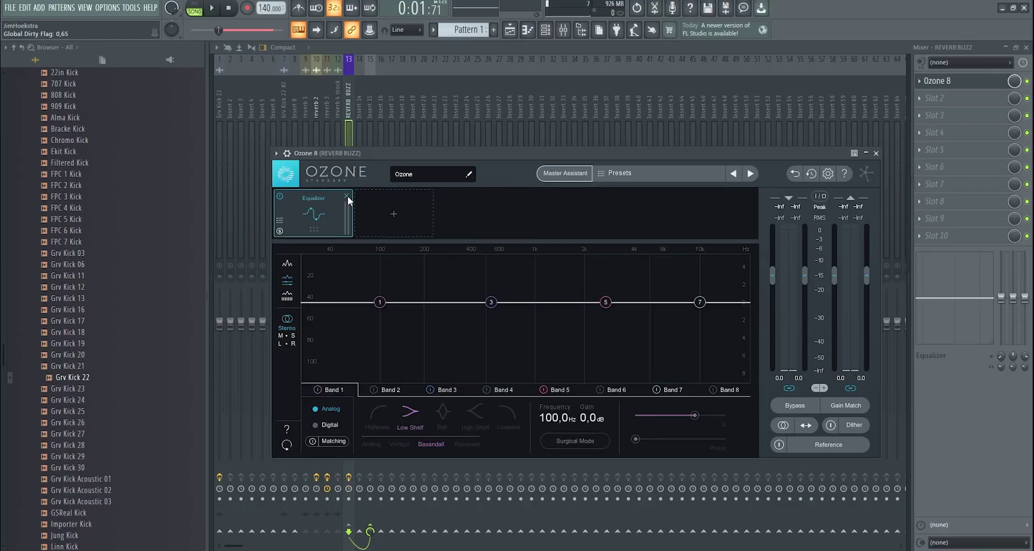
left_click(347, 196)
left_click(320, 390)
left_click_drag(334, 376, 334, 419)
left_click_drag(381, 376, 381, 391)
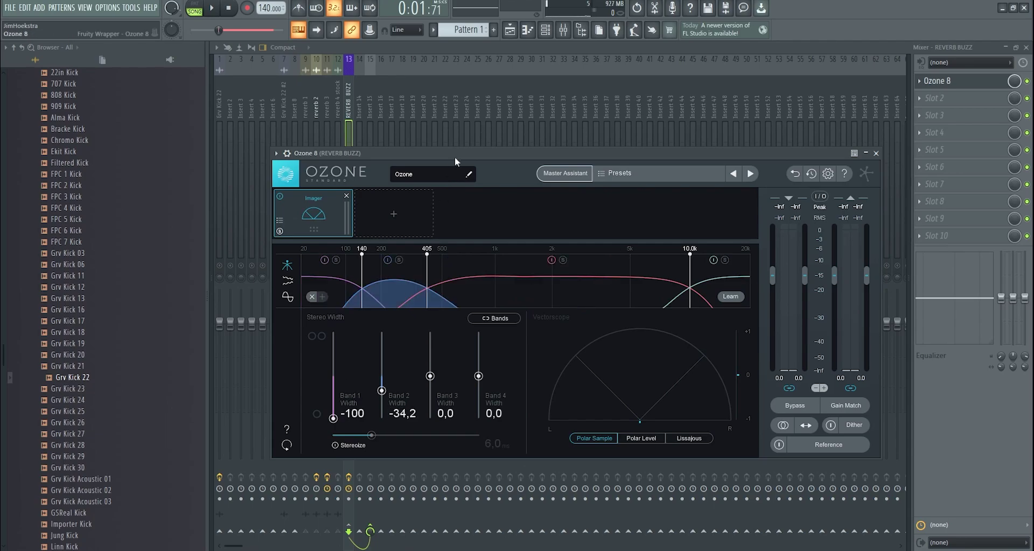
- Clear the mixer solo and lower the reverb 2 fader slightly while listening to all the layers
left_click(581, 31)
left_click(584, 31)
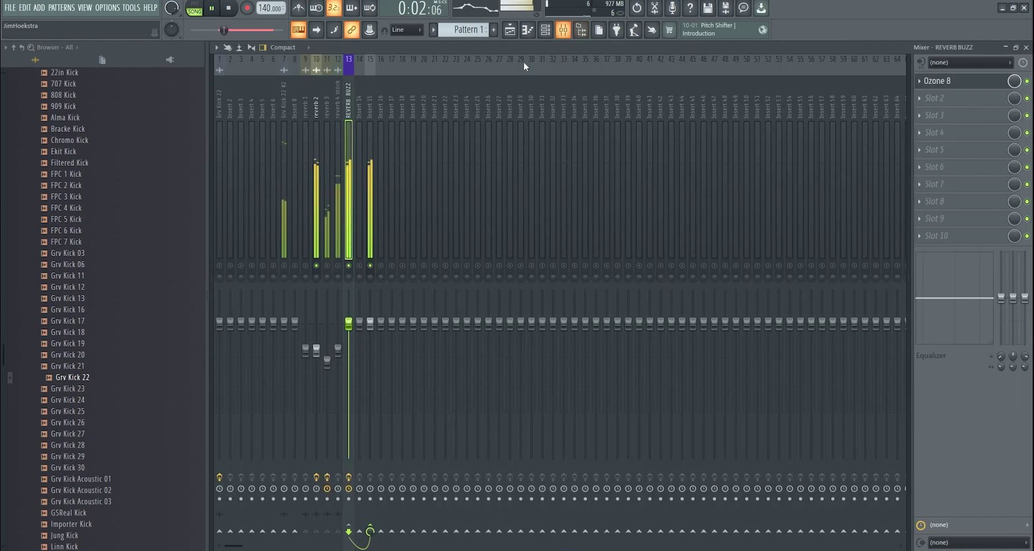
left_click(337, 265)
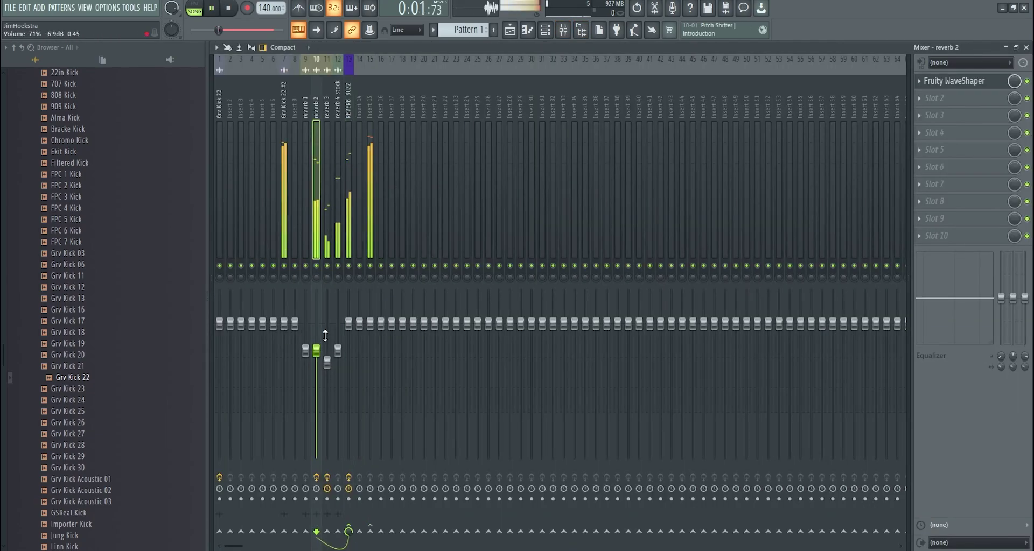
left_click_drag(316, 350, 316, 356)
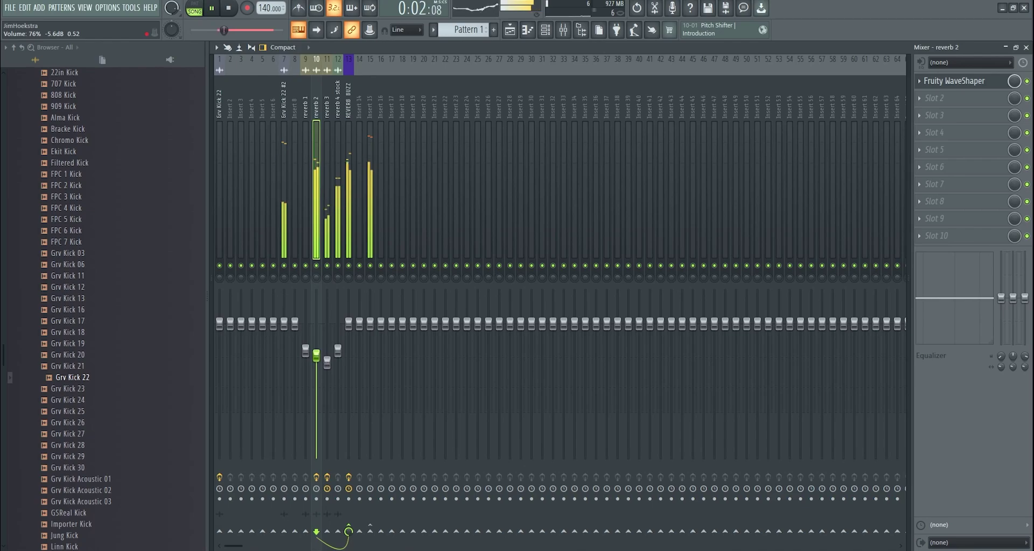
key("space")
- Select one and a half bars from bar 2 and render them as WAV file "full reverb v1" in the Gatd kick 2 folder
key("F5")
left_click_drag(525, 71, 467, 74)
key("ctrl+r")
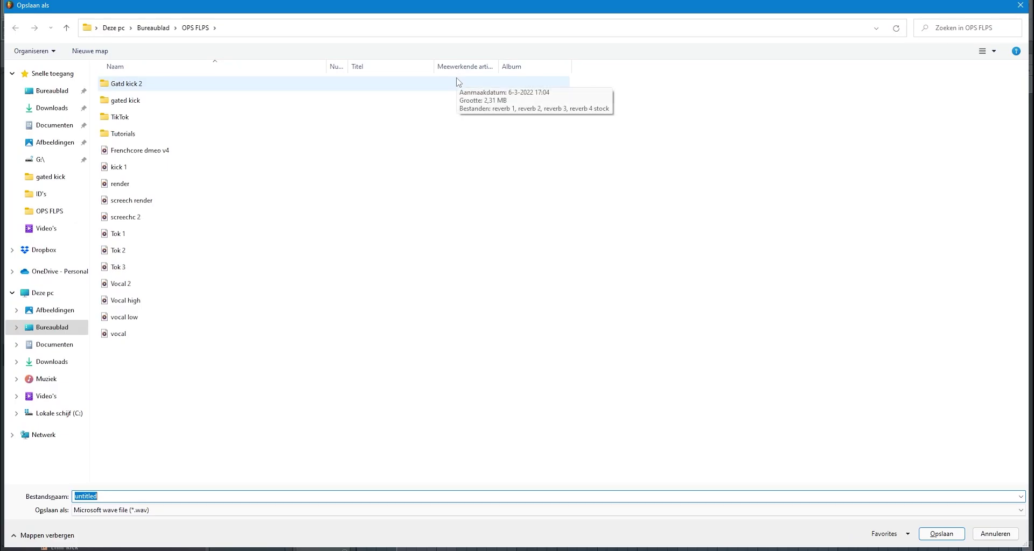
double_click(460, 81)
double_click(133, 497)
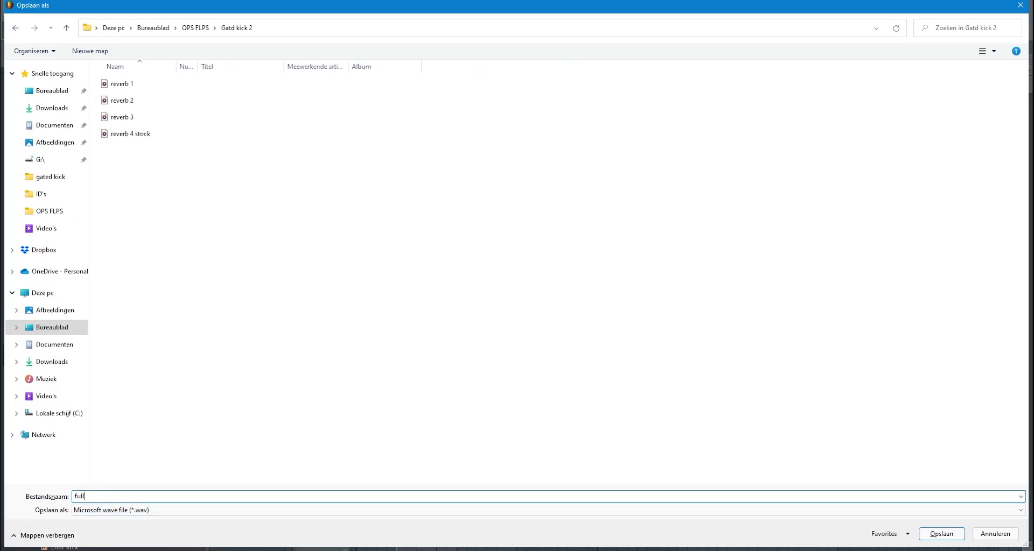
type("full reverb v1")
key("Return")
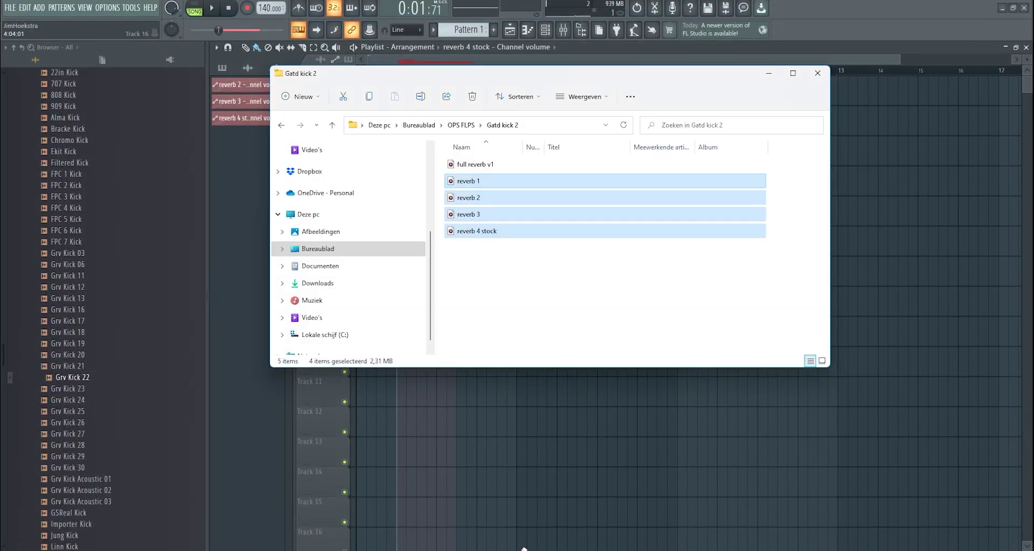
- Place the full reverb v1 file on Track 2 at bar 5 with a copy of the Grv Kick 22 #2 clip above it
left_click_drag(492, 164, 557, 109)
scroll(560, 103, "down", 2)
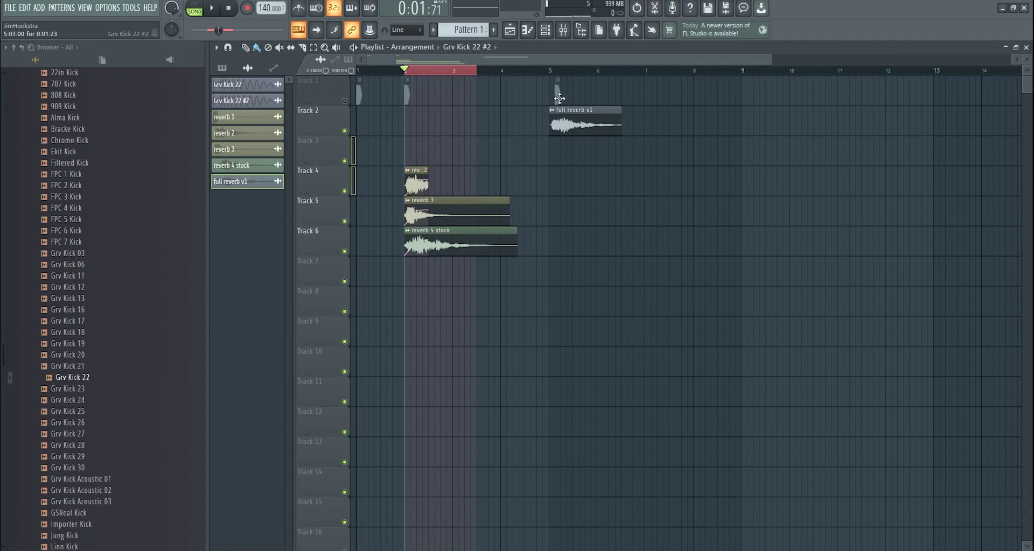
scroll(559, 98, "up", 3)
scroll(506, 86, "up", 3)
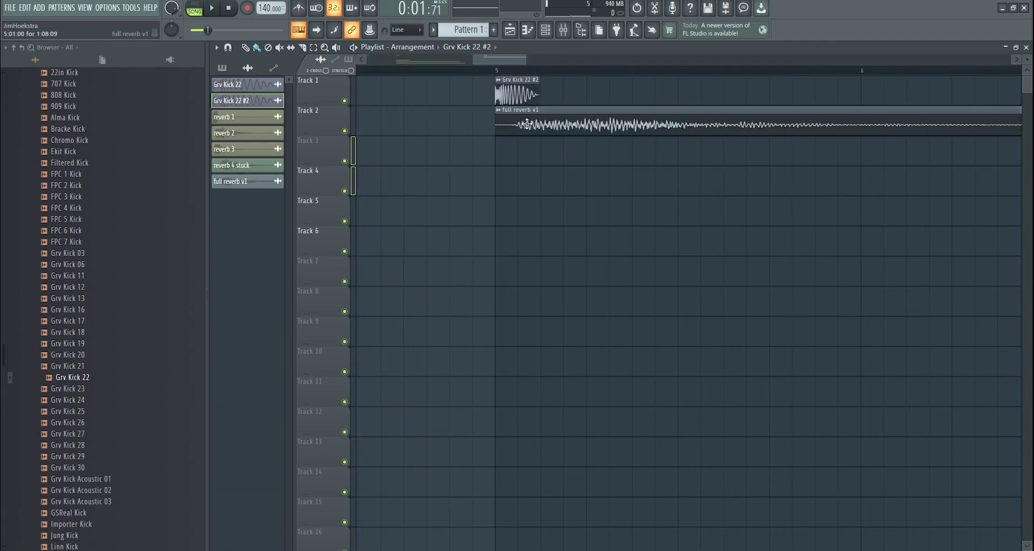
scroll(503, 110, "down", 2)
- Inspect the channel settings of the full reverb v1 and Grv Kick 22 #2 samples
double_click(498, 112)
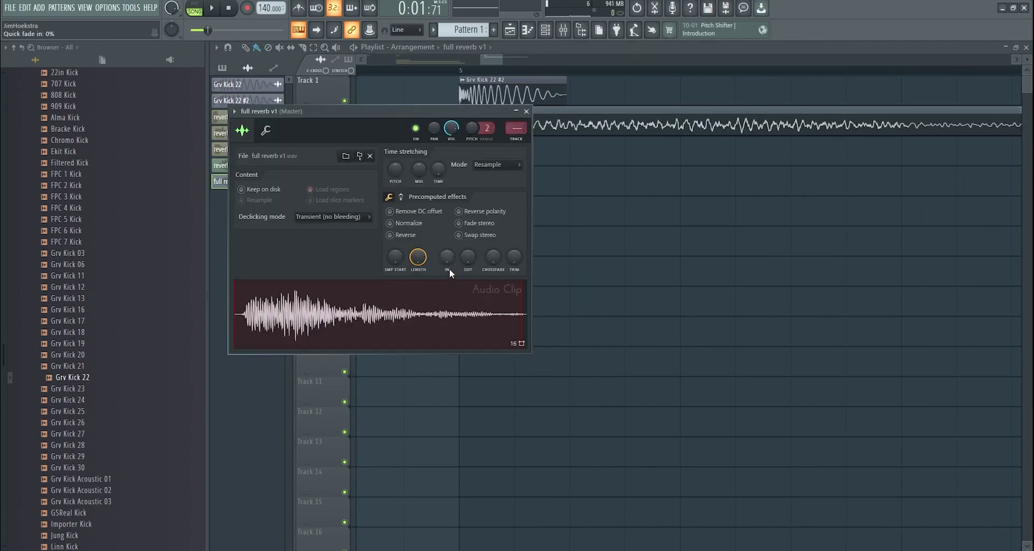
scroll(555, 91, "down", 2)
double_click(543, 88)
scroll(544, 88, "down", 2)
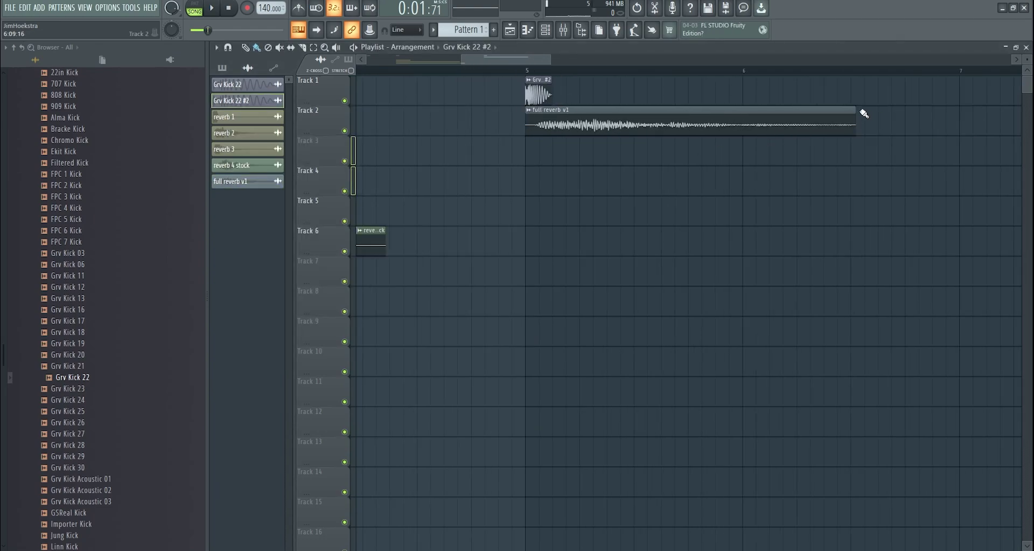
- Loop the first half of bar 5 and raise the pogo effect in the Grv Kick 22 #2 sample's precomputed effects
left_click_drag(530, 70, 639, 80)
key("space")
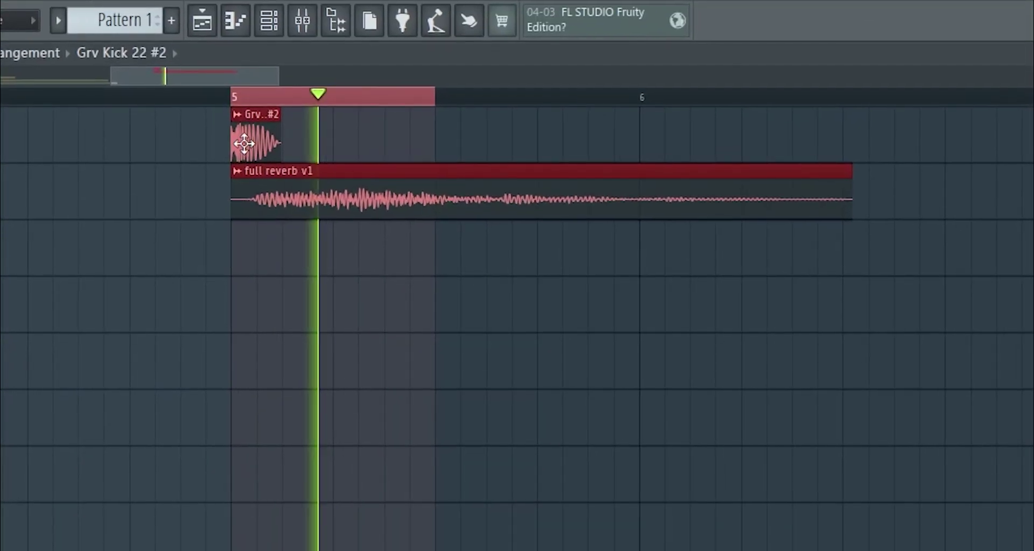
double_click(532, 94)
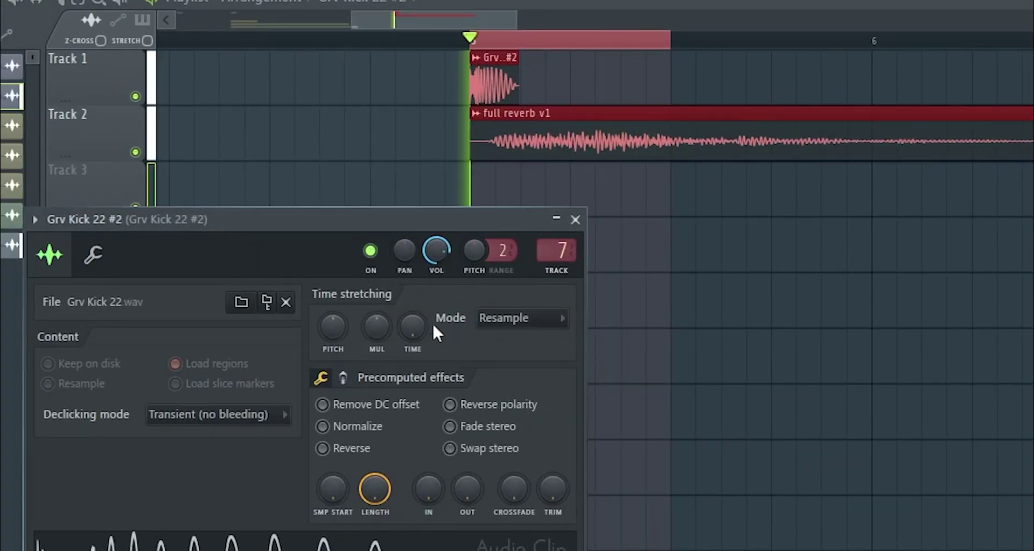
left_click(343, 378)
left_click_drag(558, 490, 560, 463)
- Shorten the Grv Kick 22 #2 sample with time stretching in Auto mode and adjust its stretch pitch while listening to the loop
key("space")
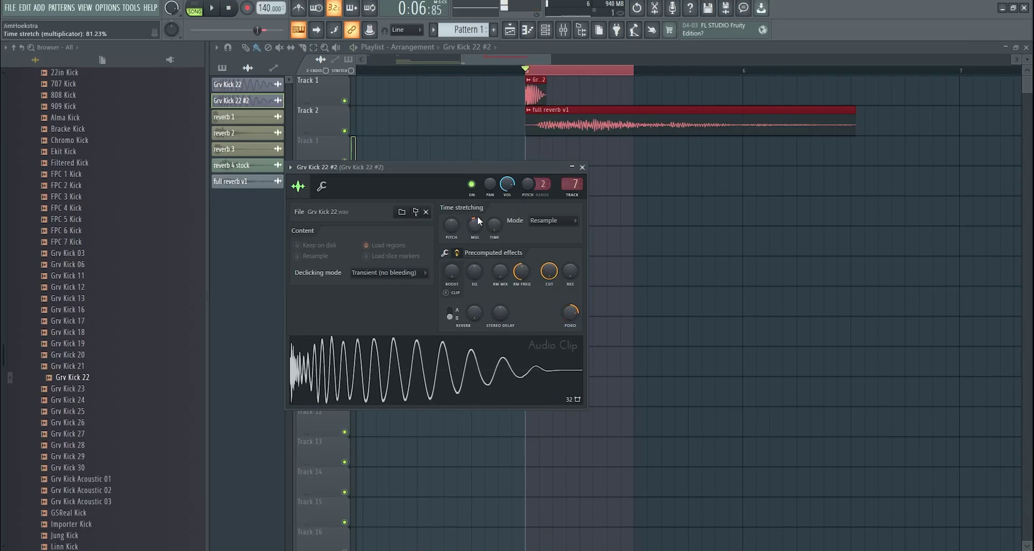
key("space")
key("space")
key("space")
key("space")
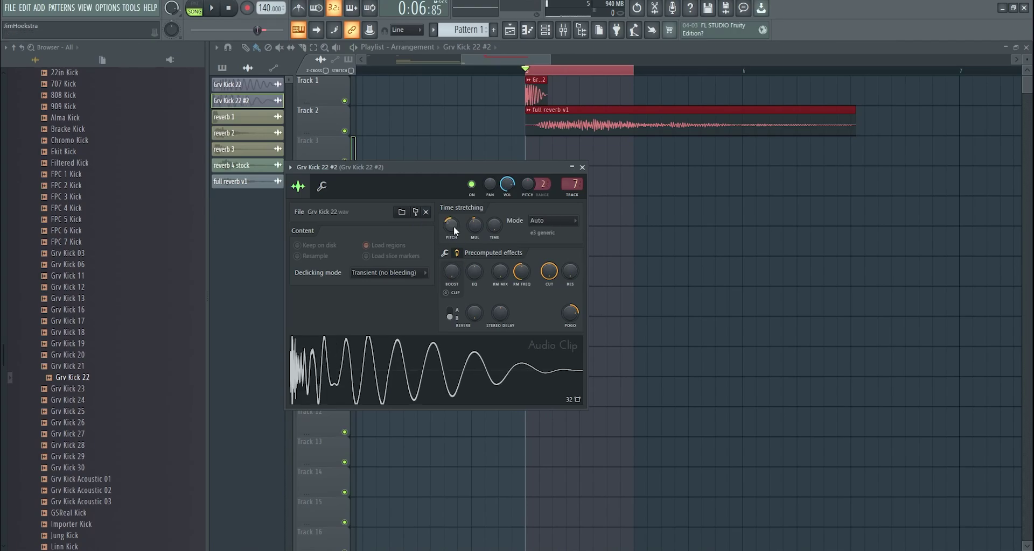
- Route the Grv Kick 22 #2 channel to mixer insert 19 and lower its fader to about -5.7 dB
left_click(562, 29)
left_click(412, 124)
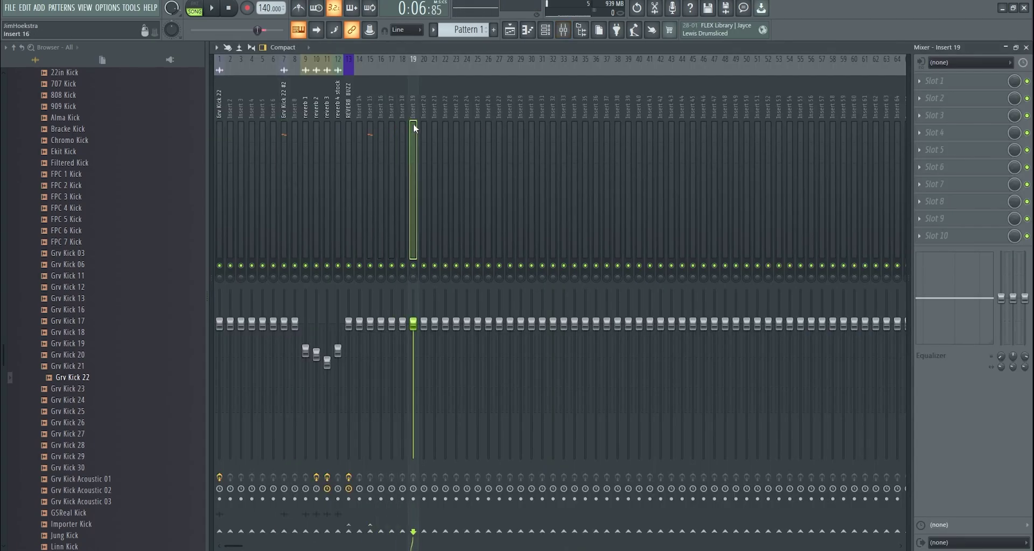
right_click(413, 127)
mouse_move(474, 180)
left_click(620, 180)
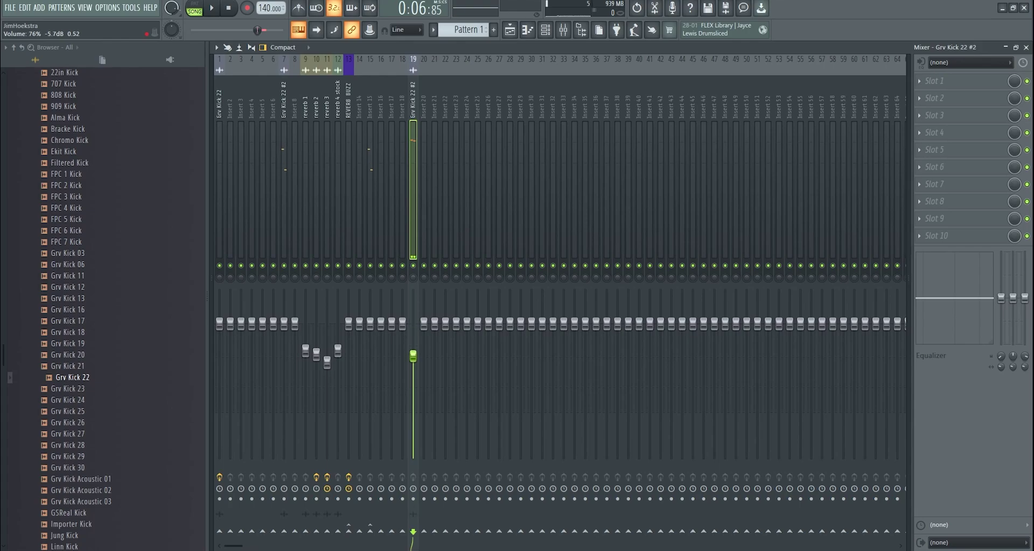
- Route the full reverb v1 channel to mixer insert 20 and trim its fader to about -0.3 dB while listening
left_click(510, 31)
key("space")
double_click(603, 133)
left_click(564, 30)
left_click(421, 110)
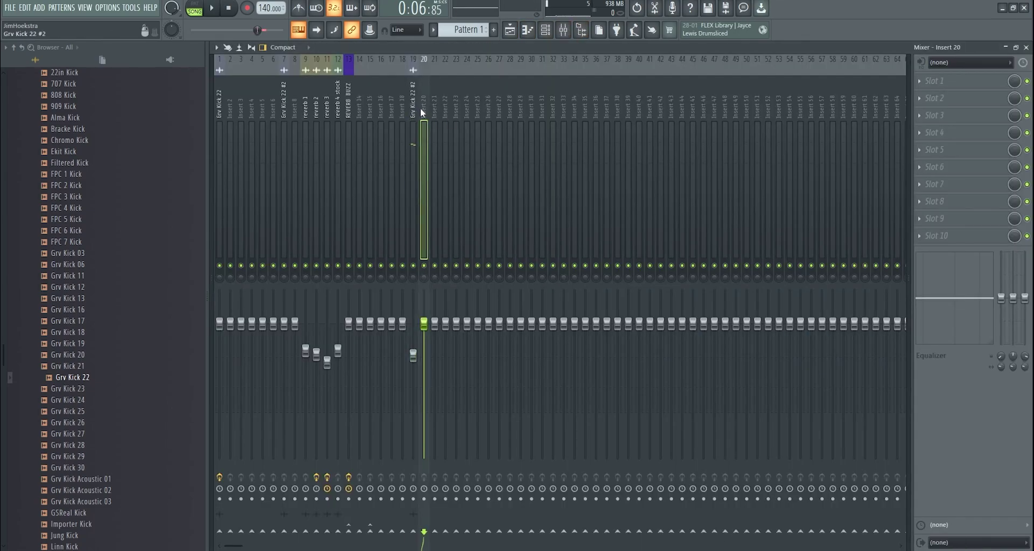
right_click(423, 111)
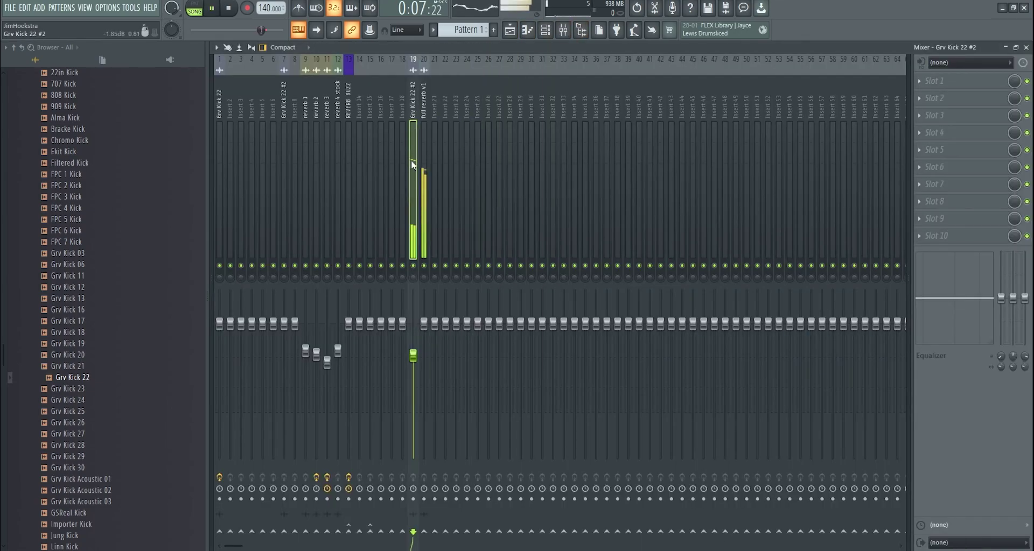
key("space")
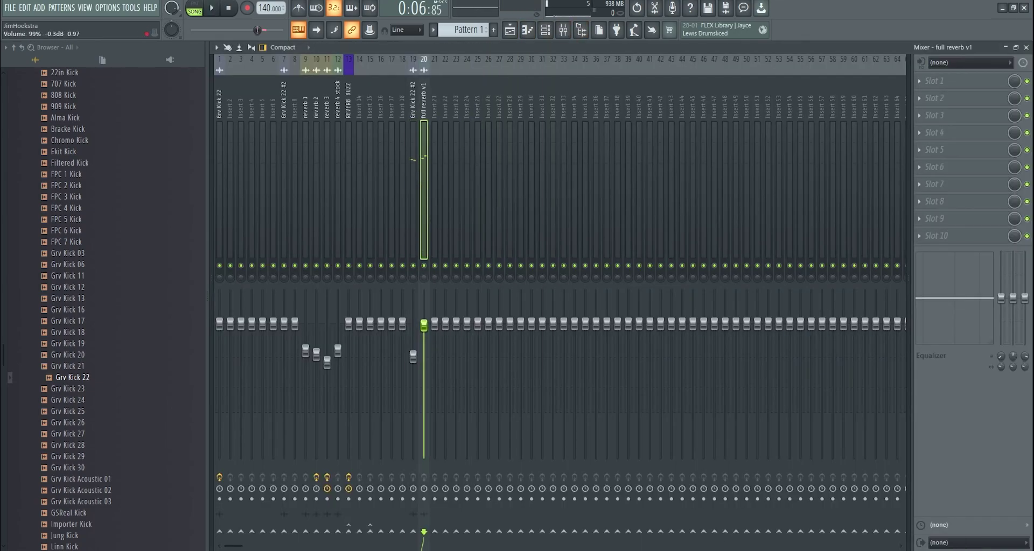
- Build an effect chain on Grv Kick 22 #2: parametric EQ 2 boosted near 150 Hz, Blood Overdrive, Fast Dist and a second, treble-boosting parametric EQ 2
left_click(934, 81)
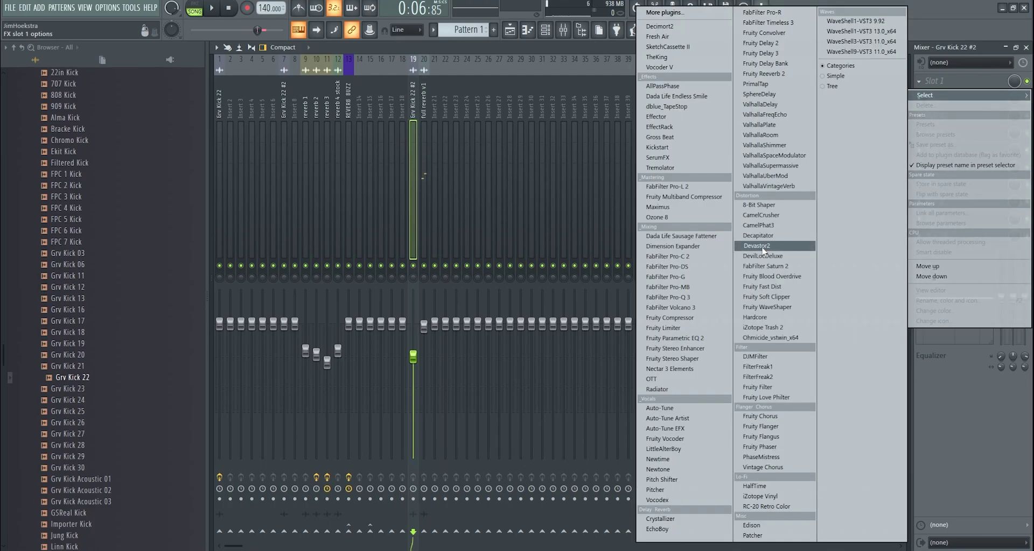
left_click(764, 276)
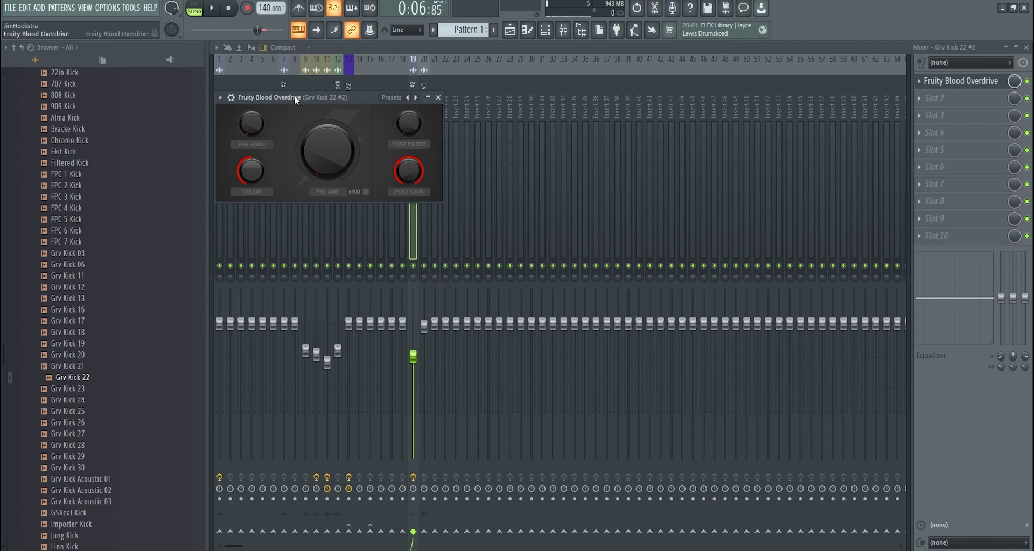
left_click(989, 147)
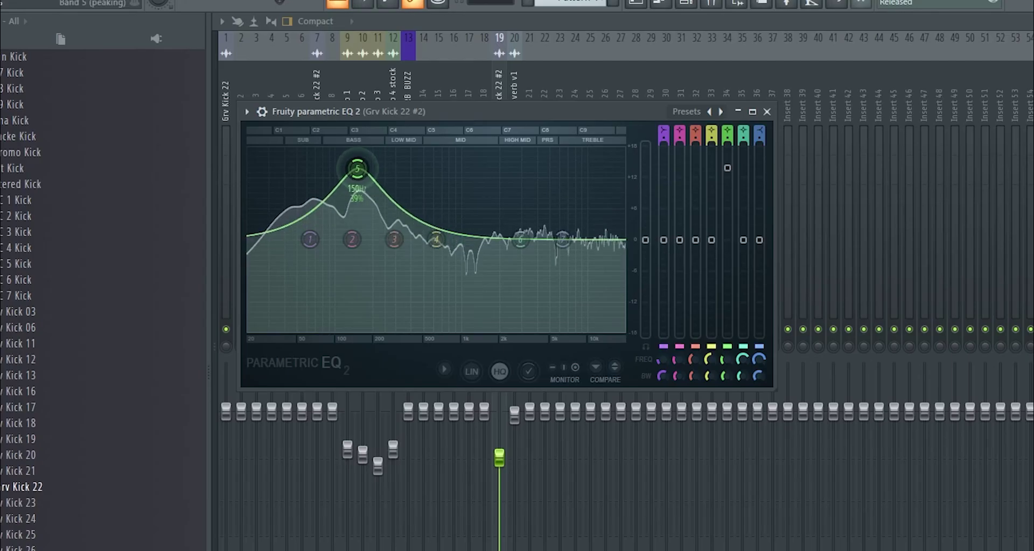
left_click_drag(310, 156, 360, 156)
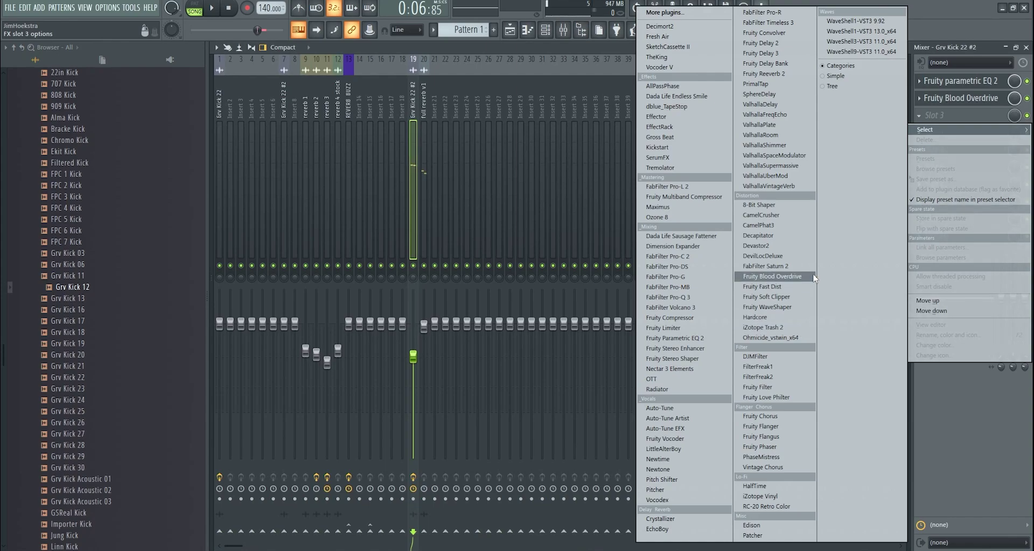
left_click(762, 286)
left_click(934, 167)
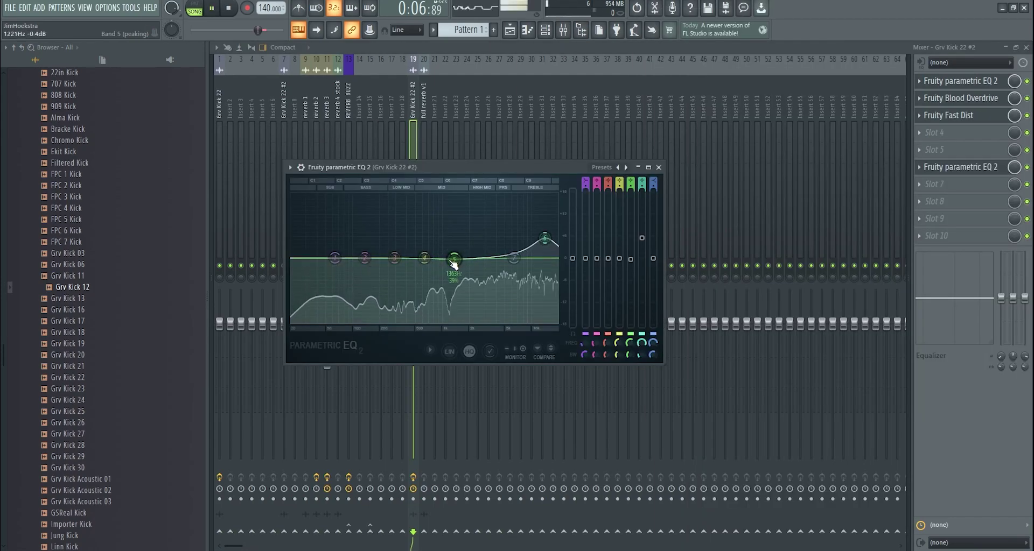
- Route the Grv Kick 22 #2 and full reverb v1 mixer tracks only to insert 21
left_click(425, 100)
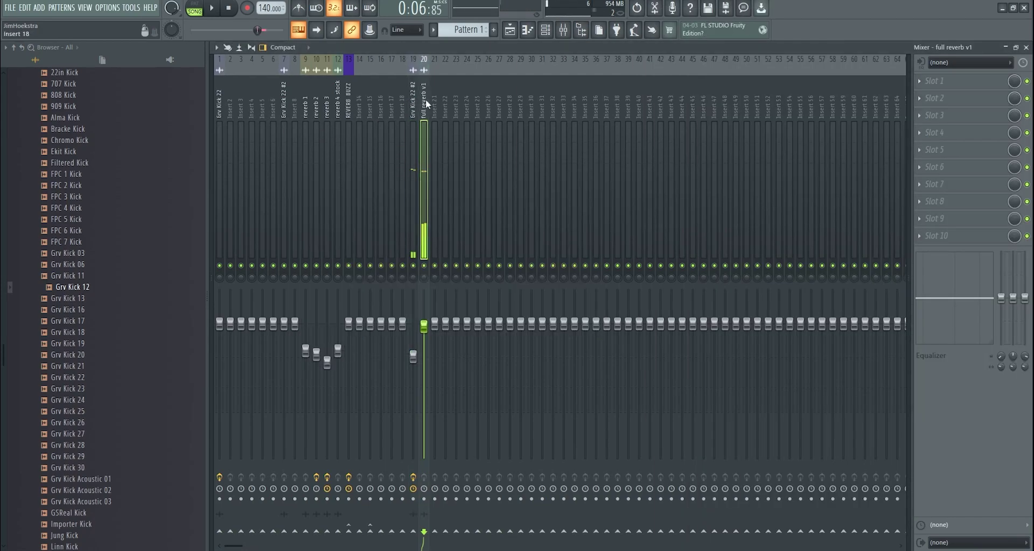
right_click(434, 530)
left_click(450, 512)
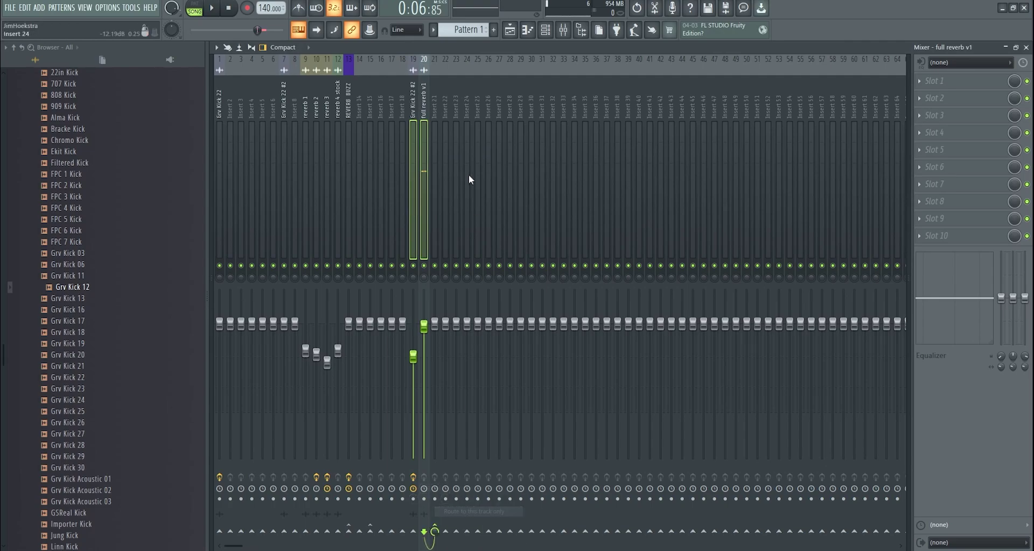
left_click(434, 156)
left_click(990, 86)
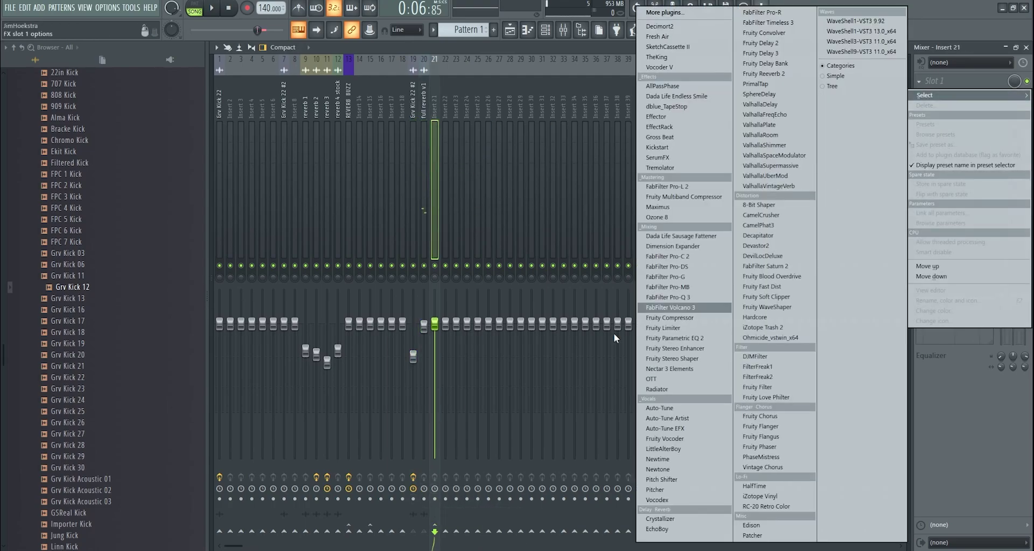
- Select bar 5 in the playlist and render it as WAV file "kick 1" in the Gatd kick 2 folder
left_click(514, 41)
left_click(509, 30)
left_click_drag(599, 91, 674, 83)
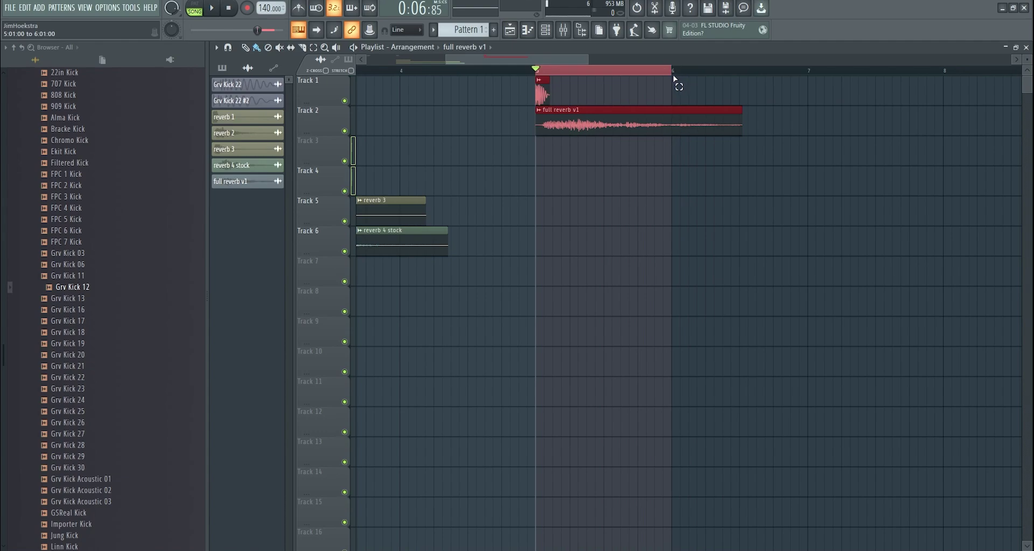
key("ctrl+r")
double_click(131, 83)
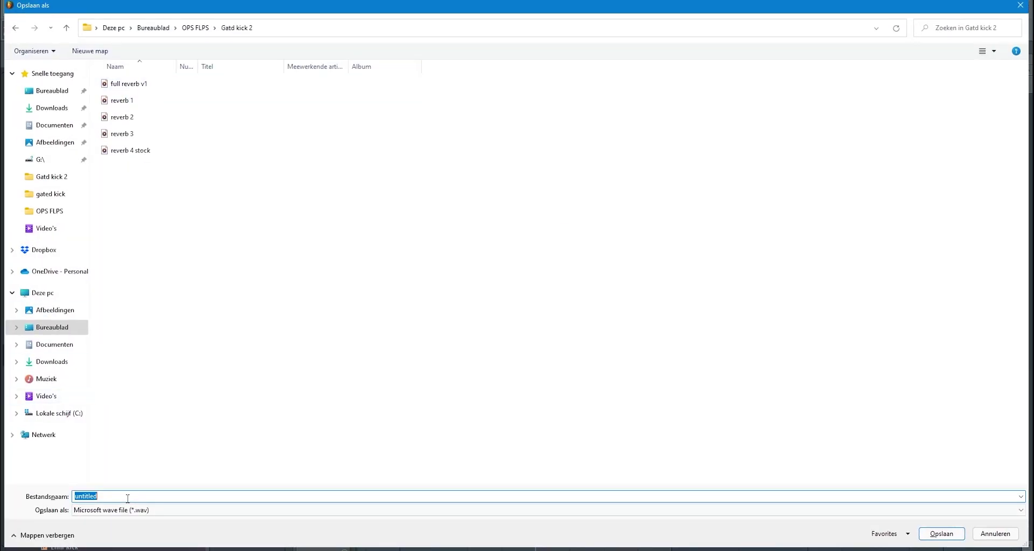
key("Return")
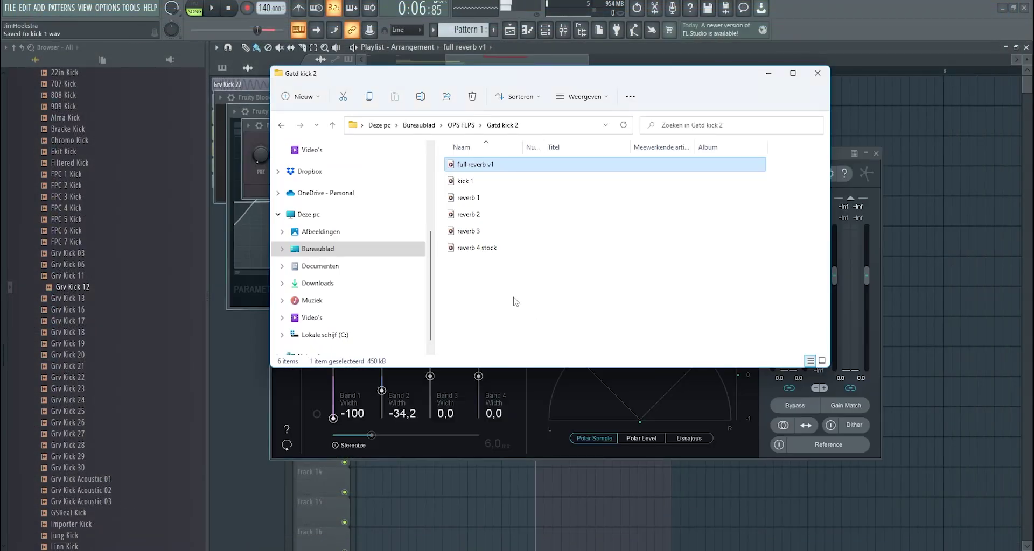
- Place the kick 1 file on Track 1 at bar 7, loop most of that bar and listen with its channel settings open
left_click_drag(488, 186, 947, 122)
scroll(877, 133, "down", 3)
left_click_drag(877, 133, 812, 87)
scroll(856, 108, "up", 3)
left_click_drag(704, 71, 845, 73)
double_click(834, 85)
key("space")
key("space")
key("space")
key("space")
- Route the kick 1 channel to mixer insert 24
key("F9")
left_click(456, 121)
right_click(467, 125)
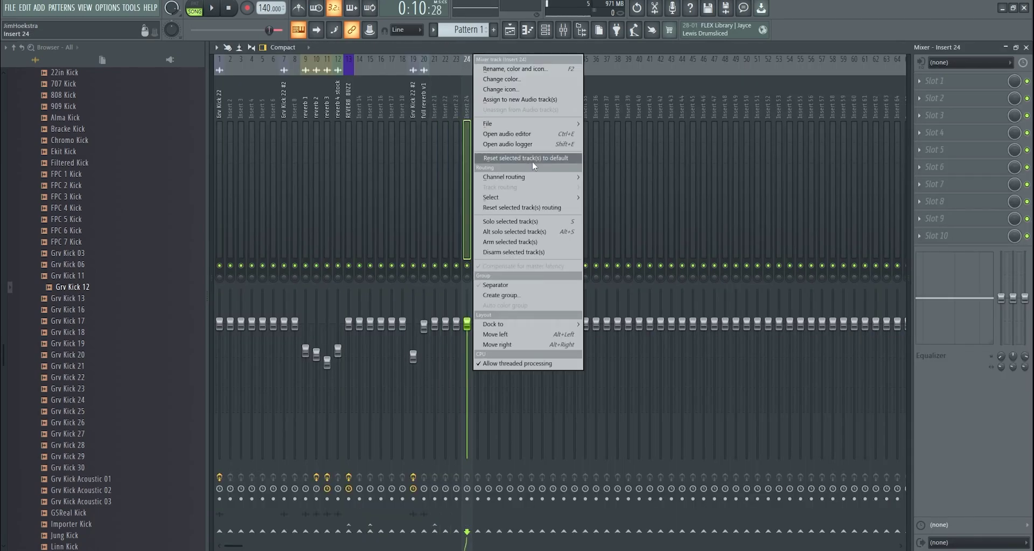
left_click(596, 177)
- Load Fruity WaveShaper on the kick 1 track, bend its curve for more drive and lower the track's fader
left_click(920, 81)
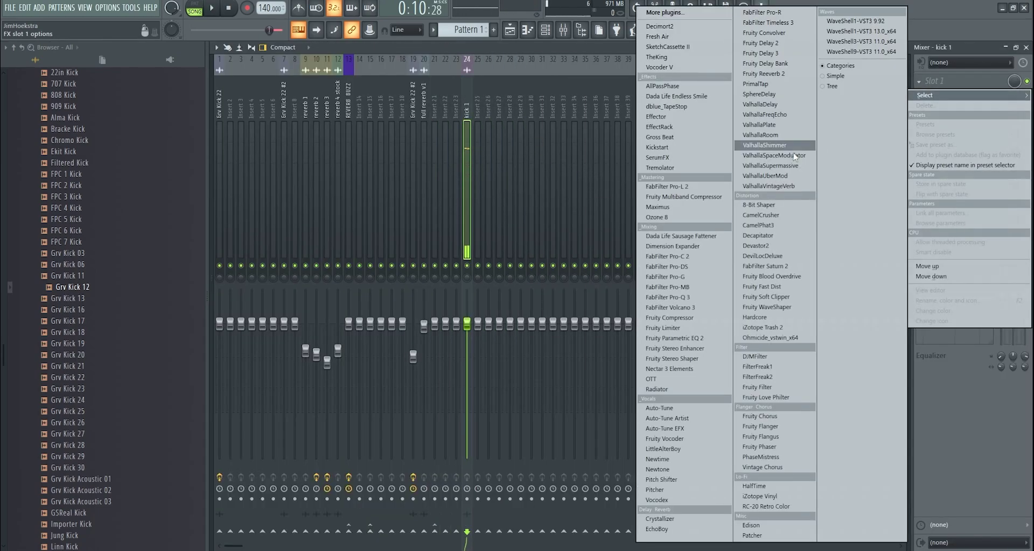
left_click(767, 307)
left_click_drag(268, 203, 286, 215)
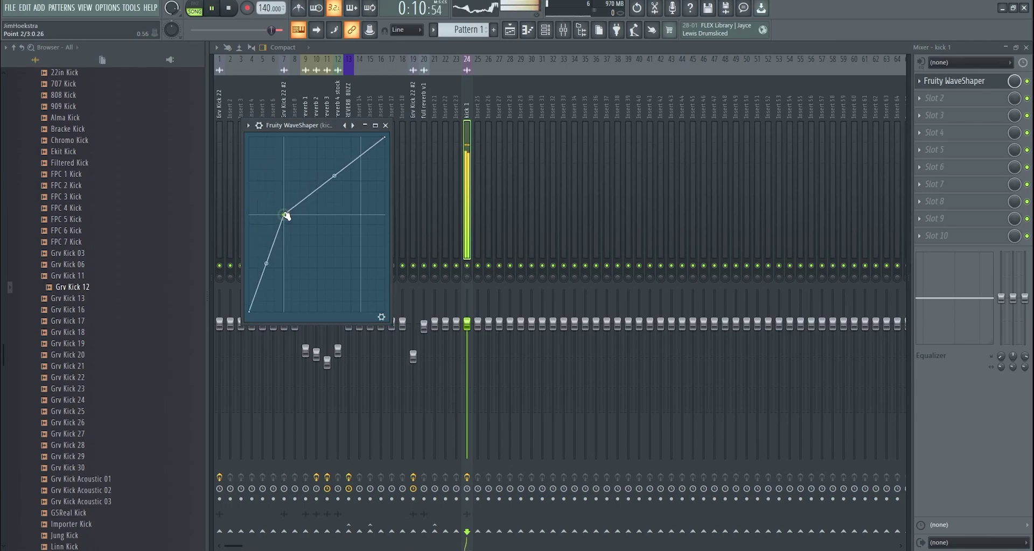
key("space")
left_click_drag(467, 323, 467, 348)
- Add Fruity parametric EQ 2 before the WaveShaper on kick 1 and cut the low mids with band 3
left_click(920, 81)
left_click(685, 338)
key("space")
left_click_drag(366, 230, 372, 259)
key("space")
- Create automation clips for the level and frequency of band 3 in the kick 1 parametric EQ 2
right_click(579, 314)
left_click(606, 395)
right_click(581, 259)
left_click(606, 341)
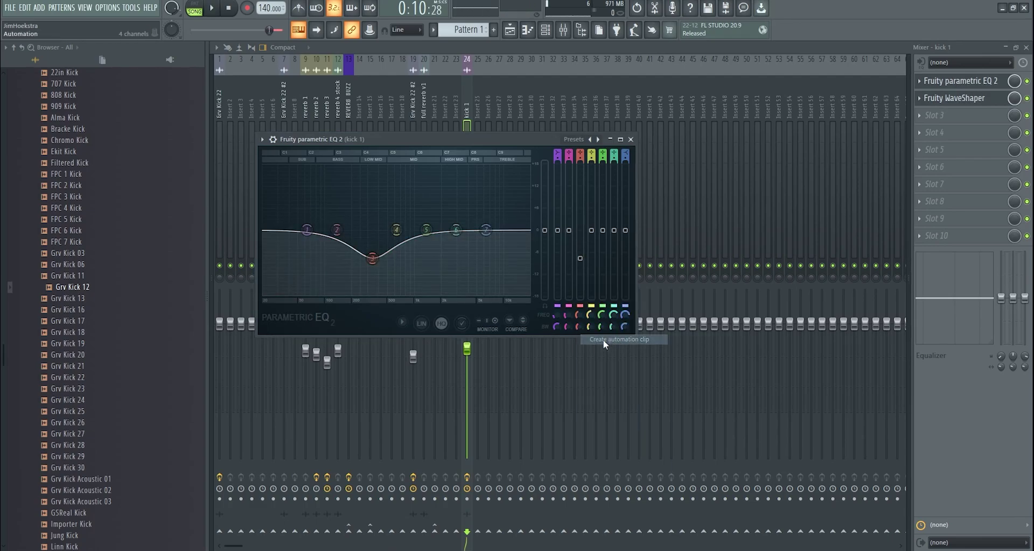
right_click(582, 315)
left_click(631, 408)
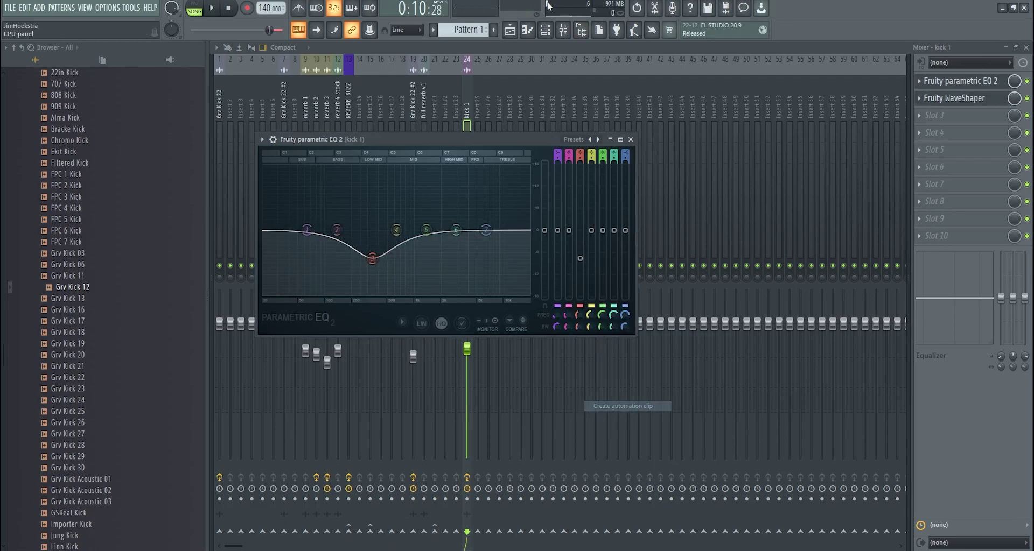
- Shape the band 3 level automation to rise to 55% at 7:05:00, copy that value to the end point and play it back
right_click(702, 130)
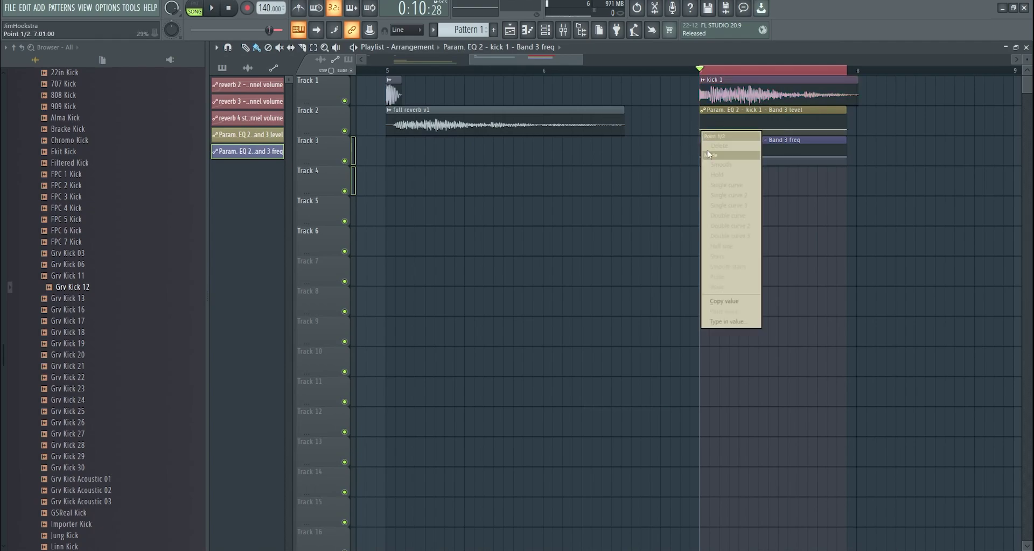
left_click(725, 301)
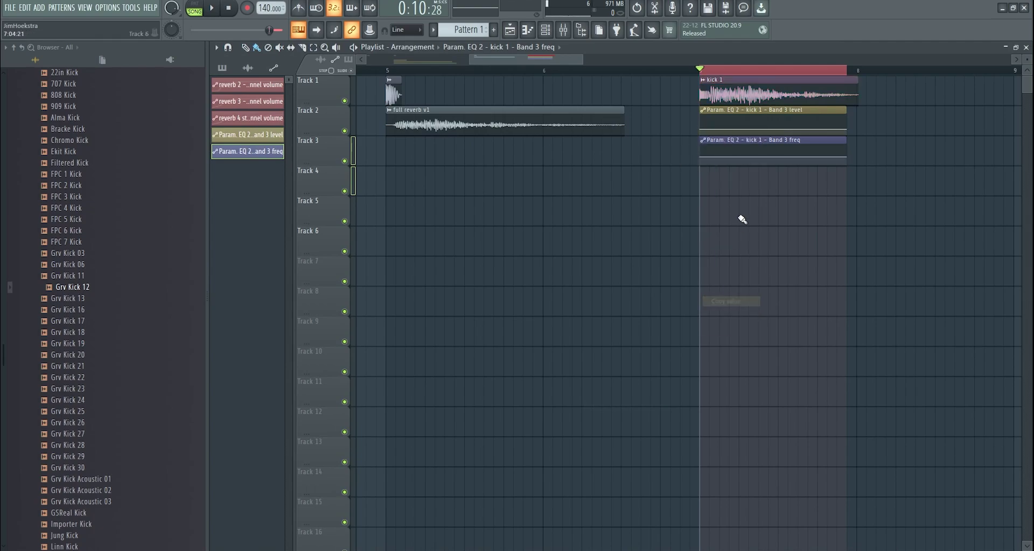
right_click(740, 125)
left_click(773, 306)
right_click(739, 123)
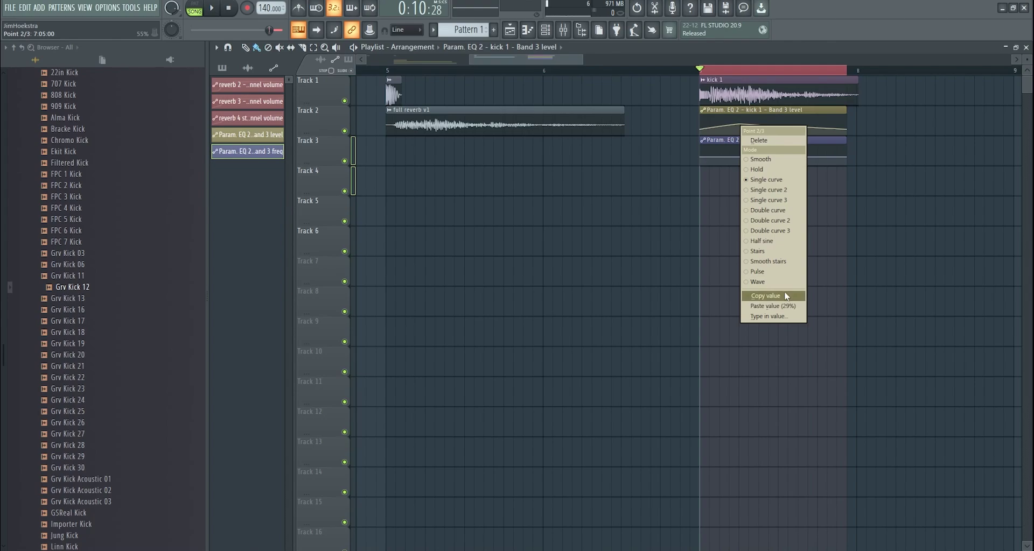
left_click(787, 296)
right_click(846, 129)
left_click(882, 312)
key("space")
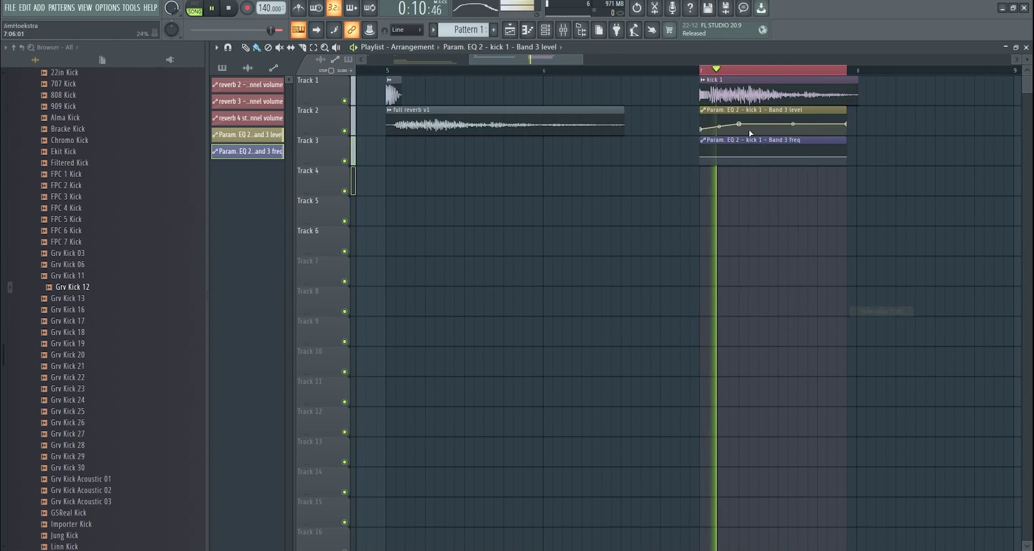
- Shape the band 3 frequency automation into a curved peak around 7:05 and listen to the loop
key("space")
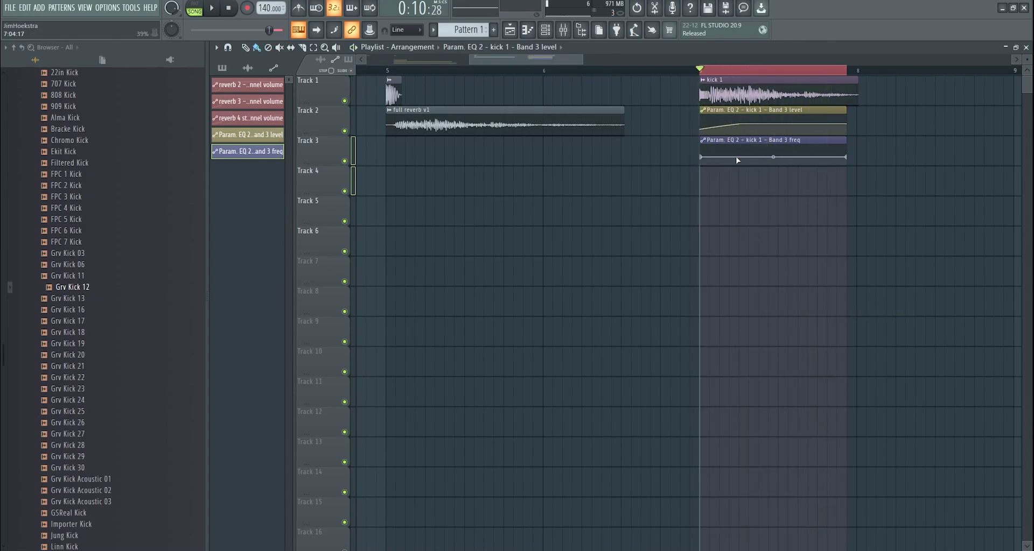
key("space")
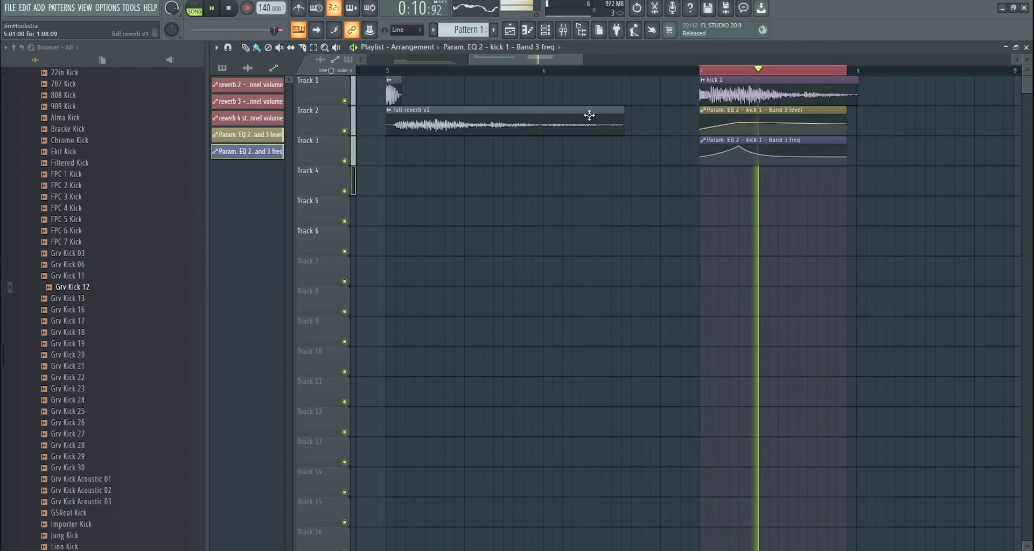
scroll(686, 77, "down", 3)
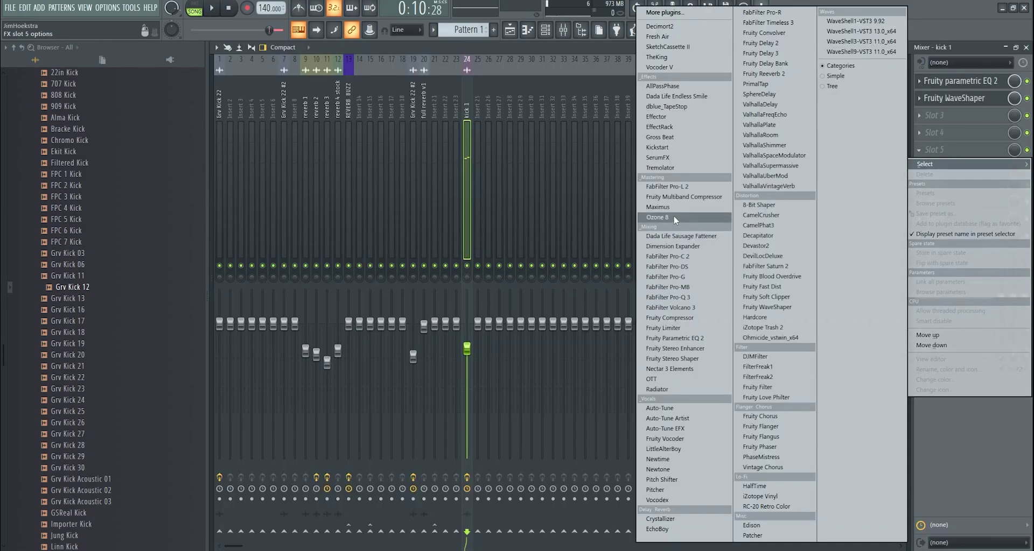
- Load Ozone 8 on the kick 1 track, replace its default modules with an Imager and set the Band 1 width to -100
left_click(684, 217)
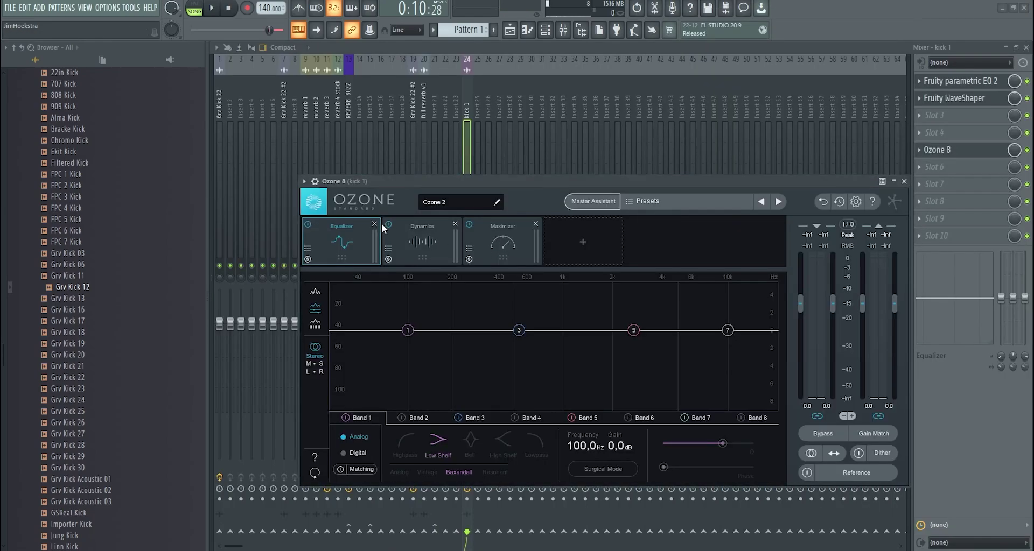
left_click(374, 224)
left_click(374, 224)
left_click(374, 224)
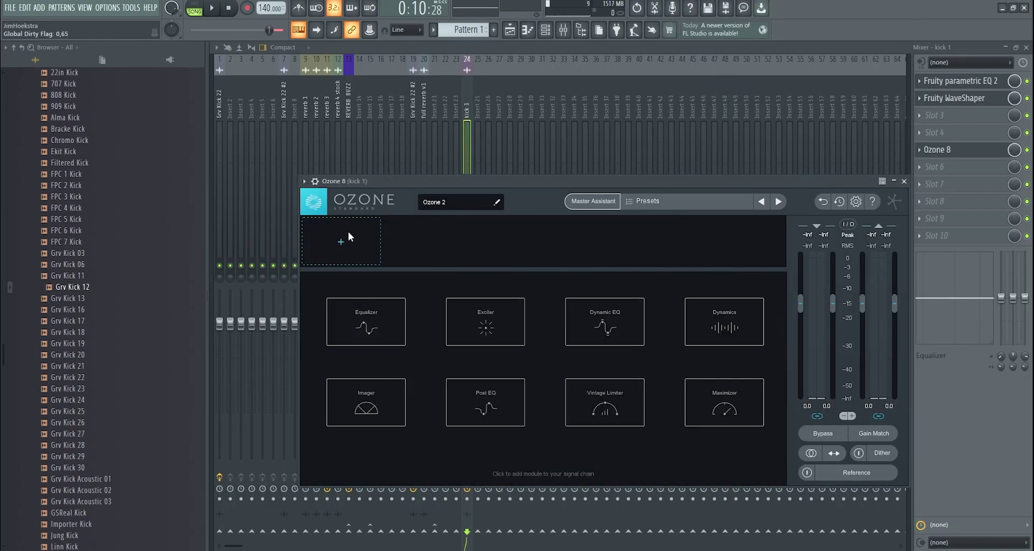
left_click(346, 421)
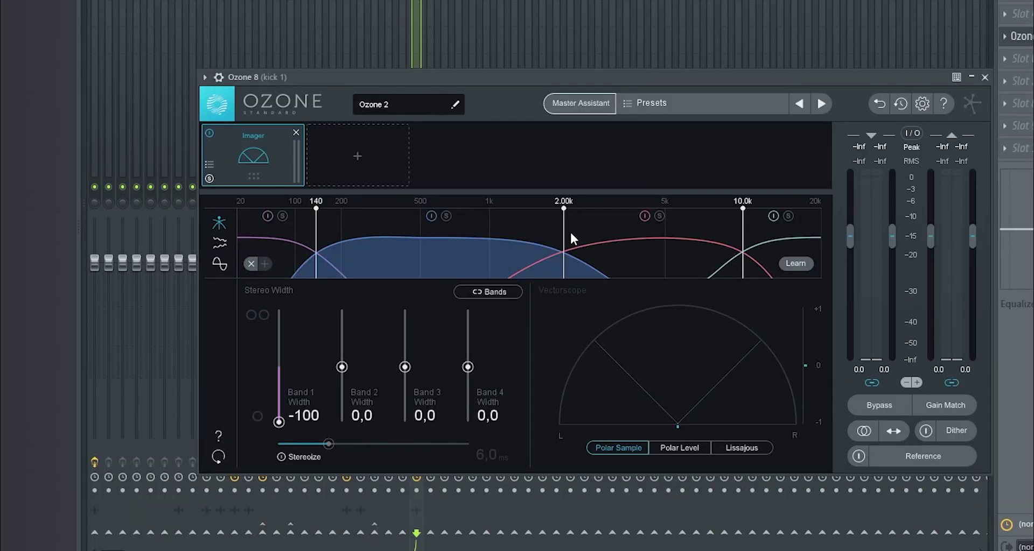
- Move the Imager's crossover between bands 2 and 3 to 457 Hz and narrow the Band 2 width to about -57 during playback
left_click_drag(585, 299, 475, 299)
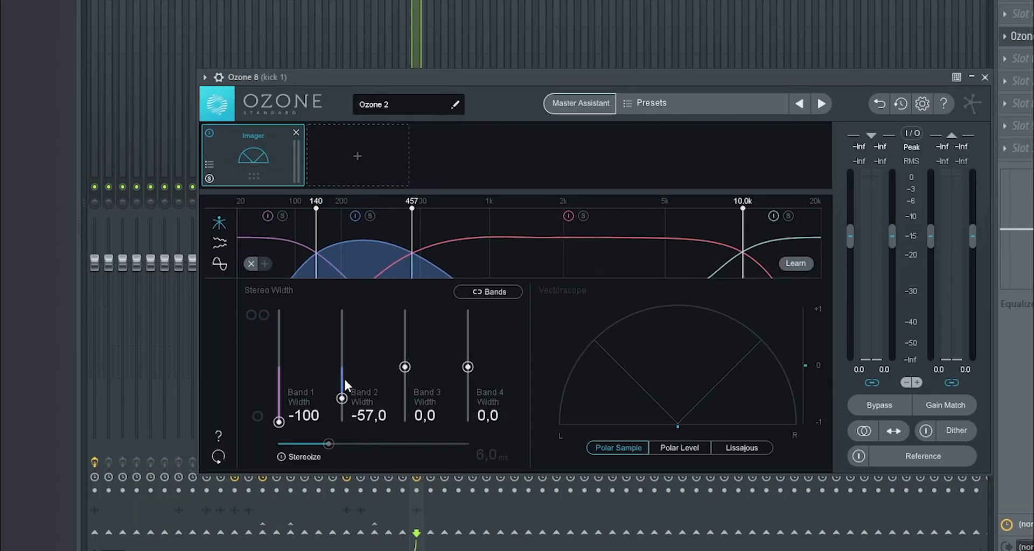
key("space")
left_click_drag(341, 399, 343, 393)
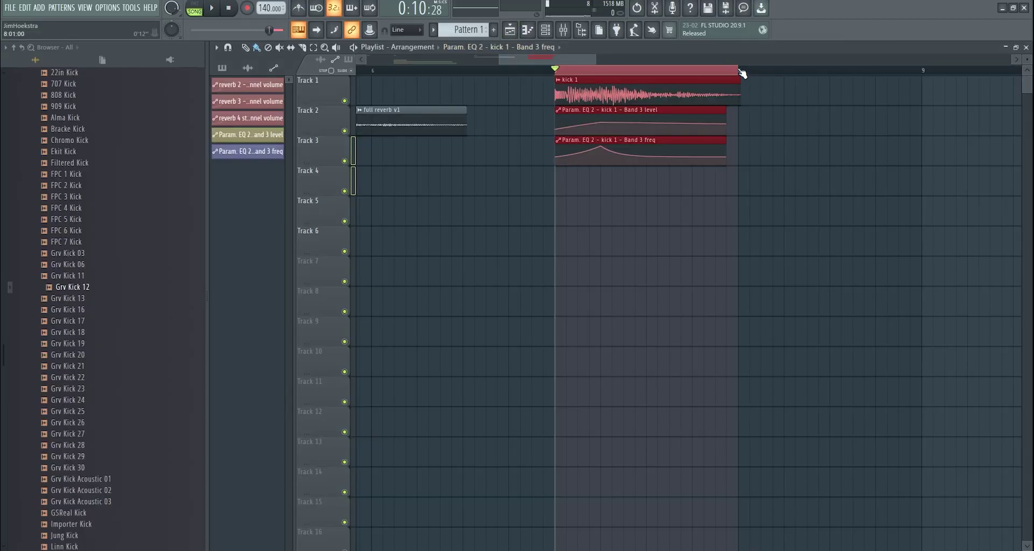
- Render the selected kick 1 section as kick v2 in the Gatd kick 2 folder and place the file on Track 1
key("ctrl+r")
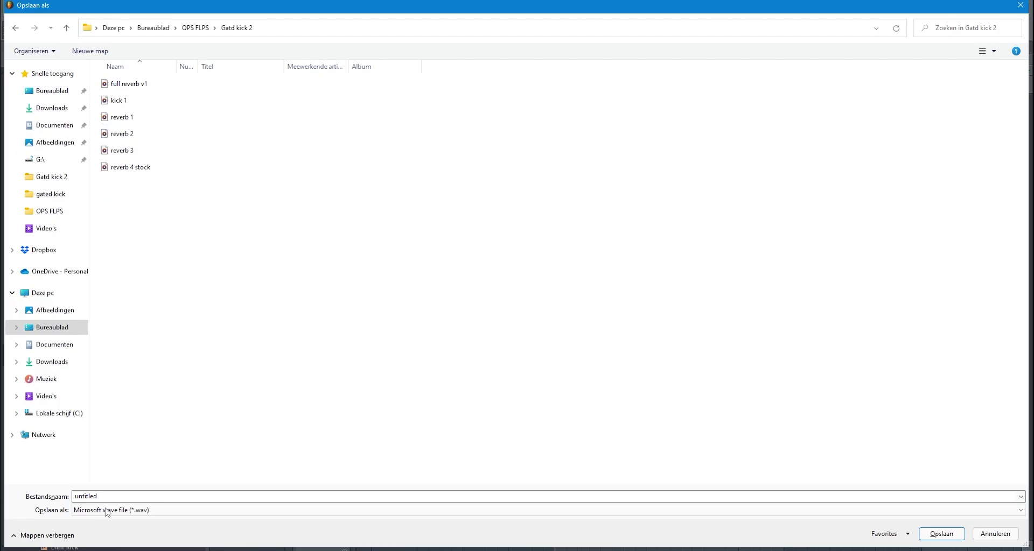
type("kick v2")
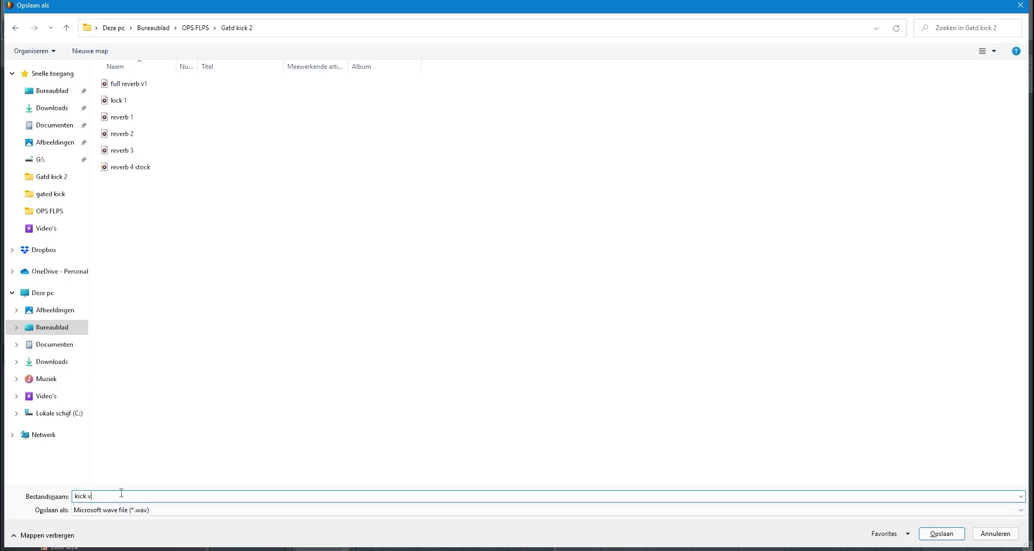
key("Return")
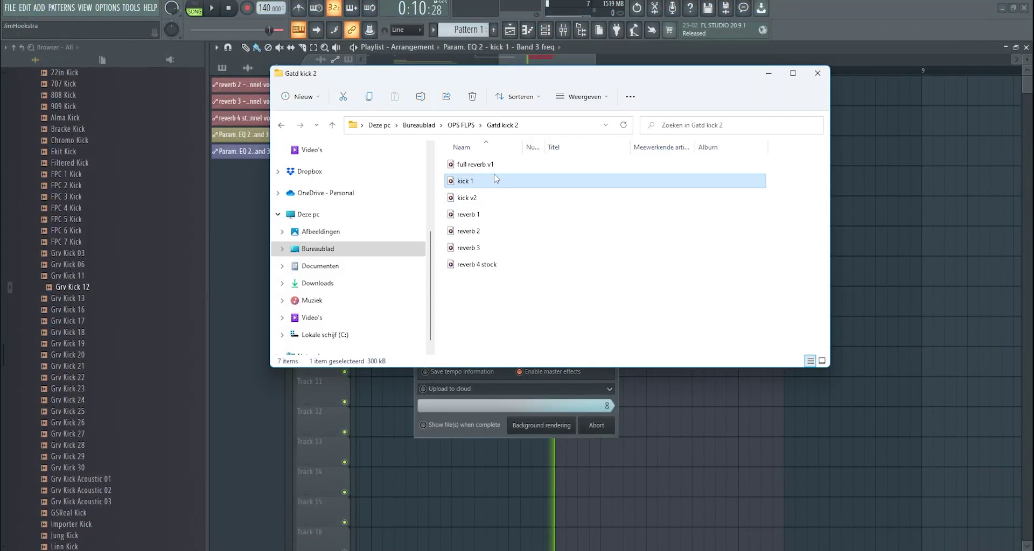
left_click(467, 198)
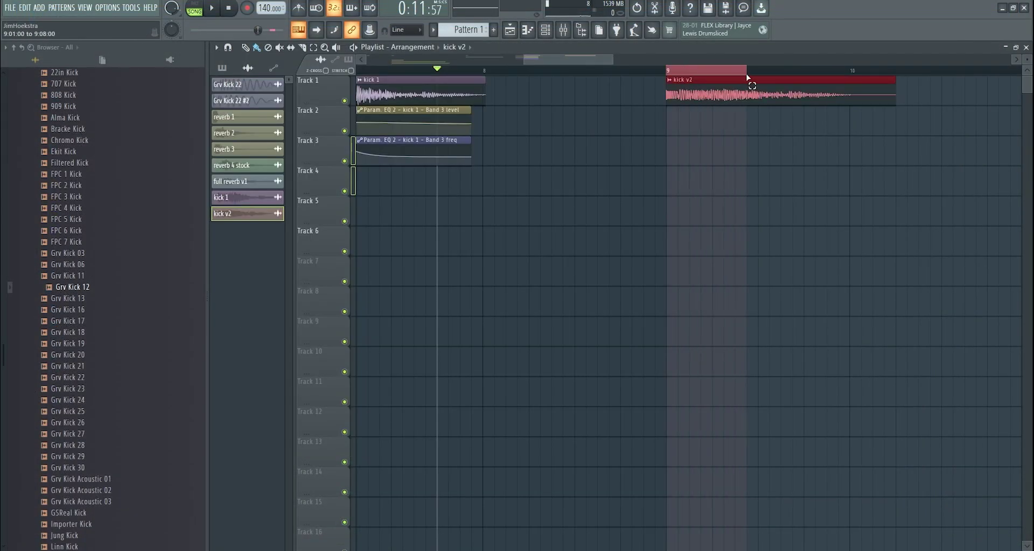
- In the kick v2 channel settings, set the pitch range to 12 semitones and the time stretching mode to Auto
double_click(743, 81)
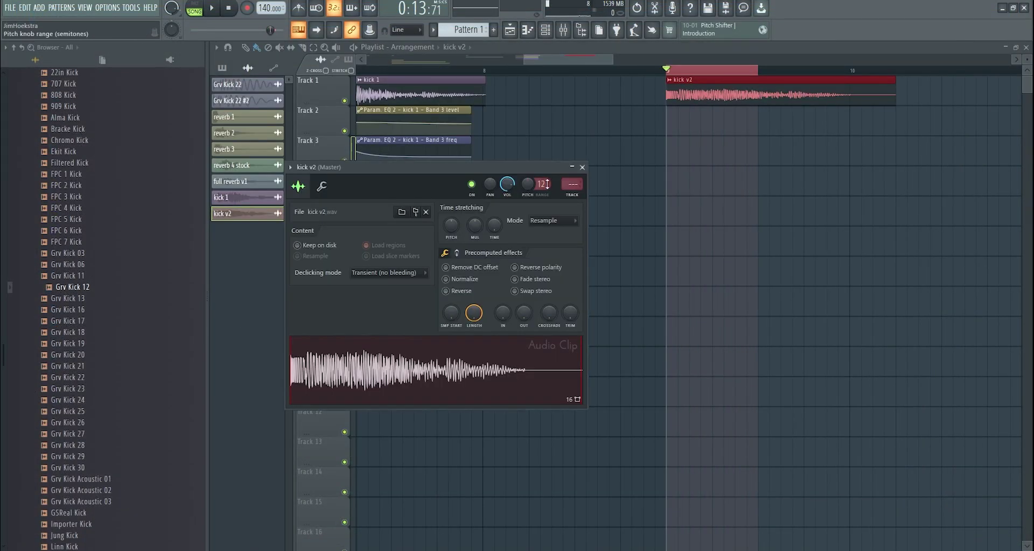
left_click(544, 224)
left_click(547, 250)
right_click(527, 180)
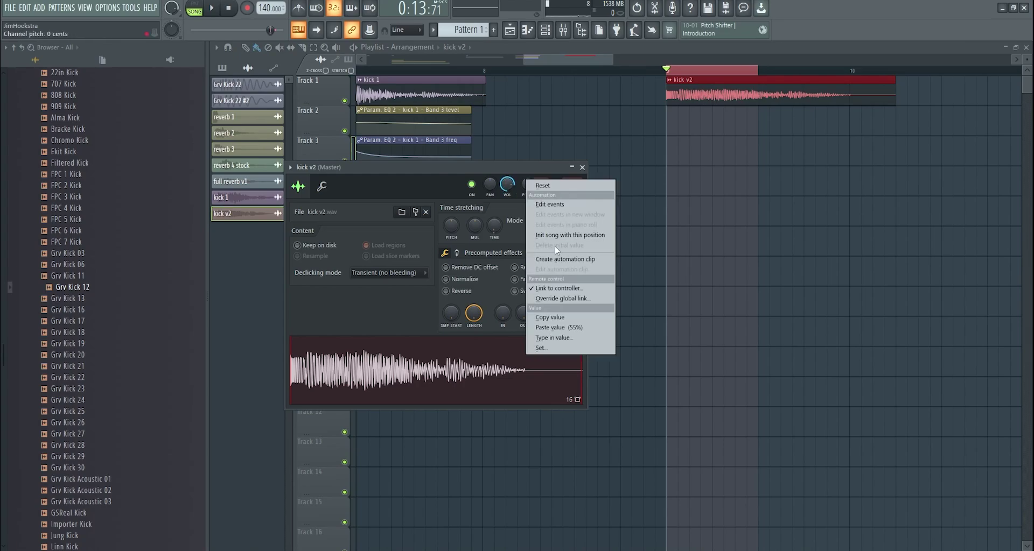
left_click(556, 175)
left_click(554, 219)
left_click(587, 235)
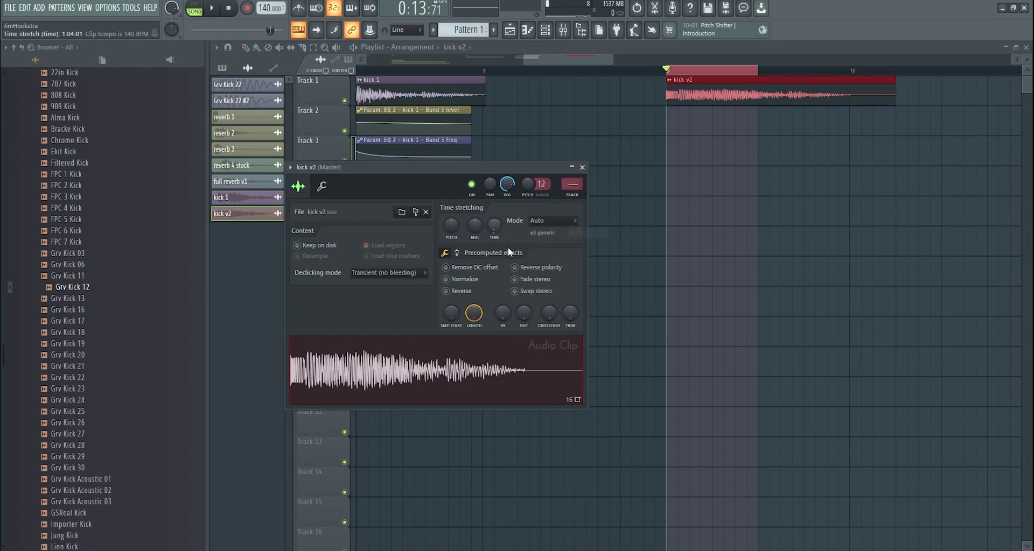
- Create a channel pitch automation clip for kick v2 and shape it into a short curved drop at the kick's start, checking it by ear
right_click(529, 184)
left_click(555, 262)
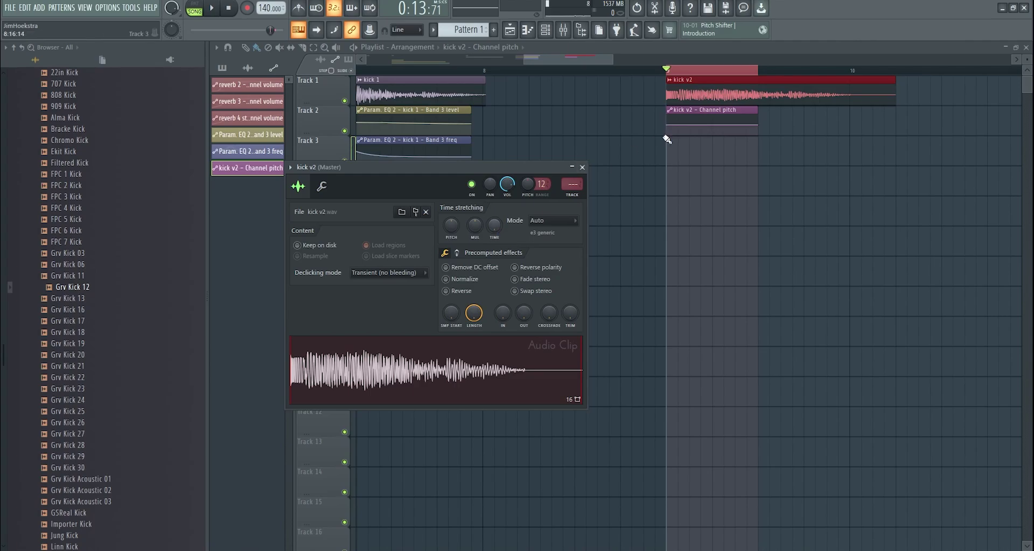
right_click(667, 125)
left_click(713, 297)
mouse_move(669, 123)
left_mouse_down()
mouse_move(660, 152)
mouse_move(669, 118)
left_mouse_up()
key("space")
key("space")
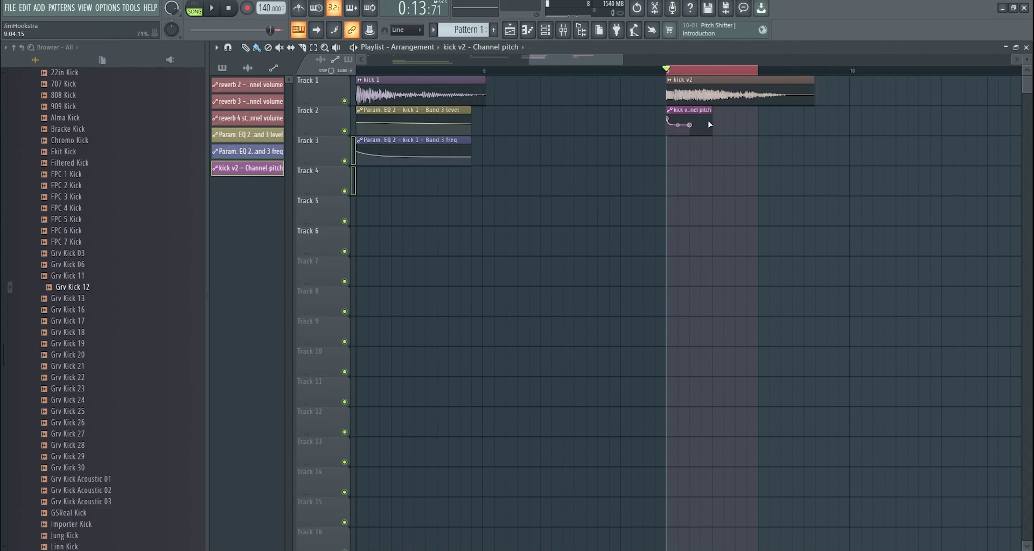
key("space")
left_click_drag(701, 129, 701, 126)
key("space")
- Adjust the Pogo amount in kick v2's precomputed effects and play the result
double_click(700, 92)
left_click(456, 252)
left_click_drag(570, 313, 569, 296)
key("space")
key("space")
- Adjust kick v2's time stretching pitch, audition it repeatedly and fine-tune the Pogo amount
left_click_drag(451, 225, 452, 249)
key("space")
key("space")
key("space")
key("space")
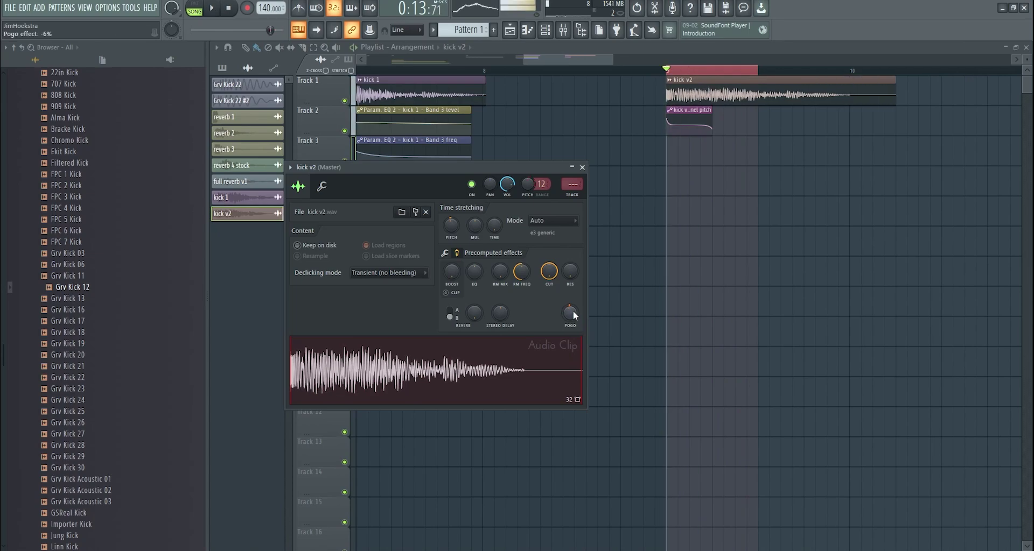
key("space")
key("space")
left_click_drag(573, 316, 568, 338)
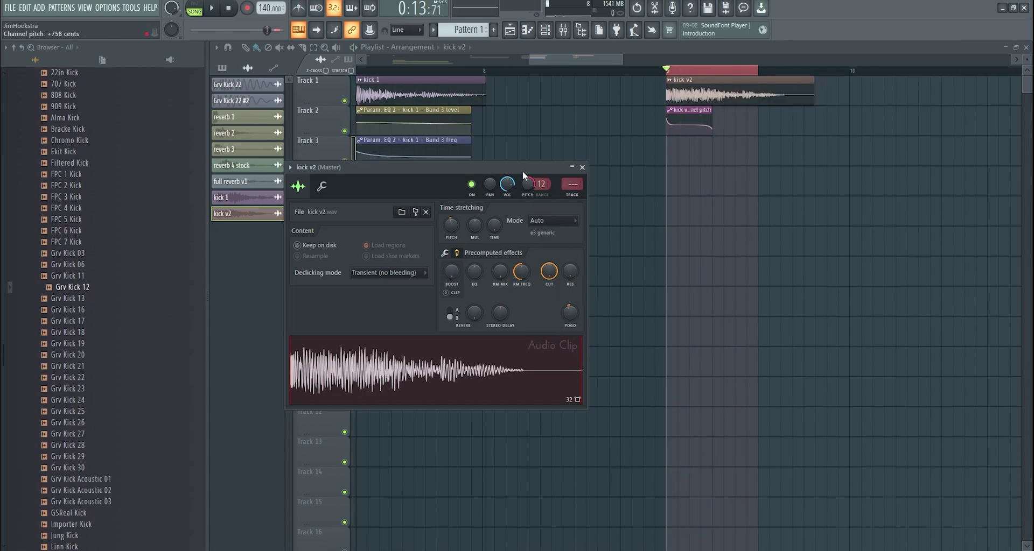
- Render the processed kick as kick v3 and place the new file on Track 1 at bar 10
key("ctrl+r")
type("kick reverb")
key("ctrl+a")
type("kick v3")
key("Return")
key("Return")
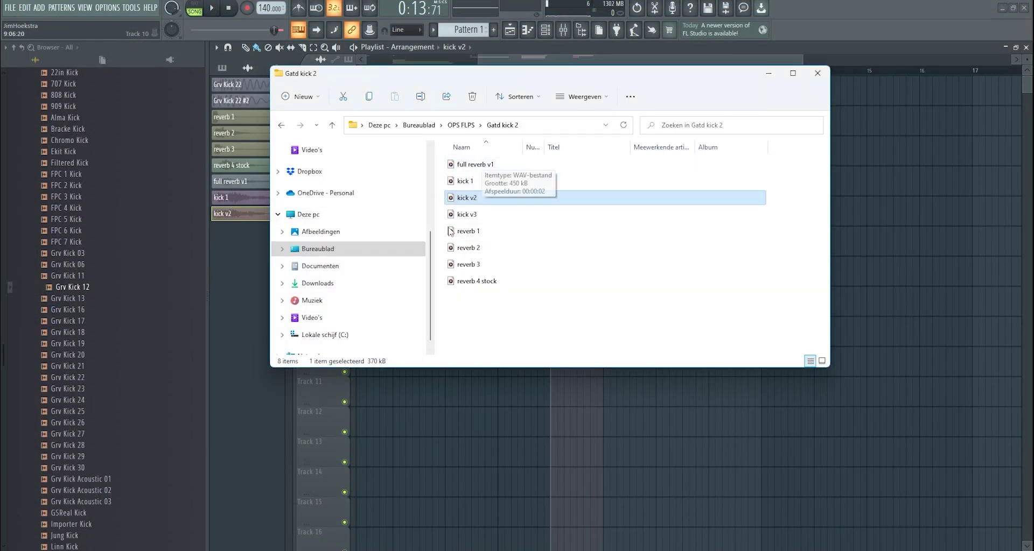
left_click_drag(479, 214, 669, 75)
scroll(649, 96, "up", 3)
- Route kick v3 to mixer insert 27 and load Fruity WaveShaper in its first effect slot
left_click(563, 30)
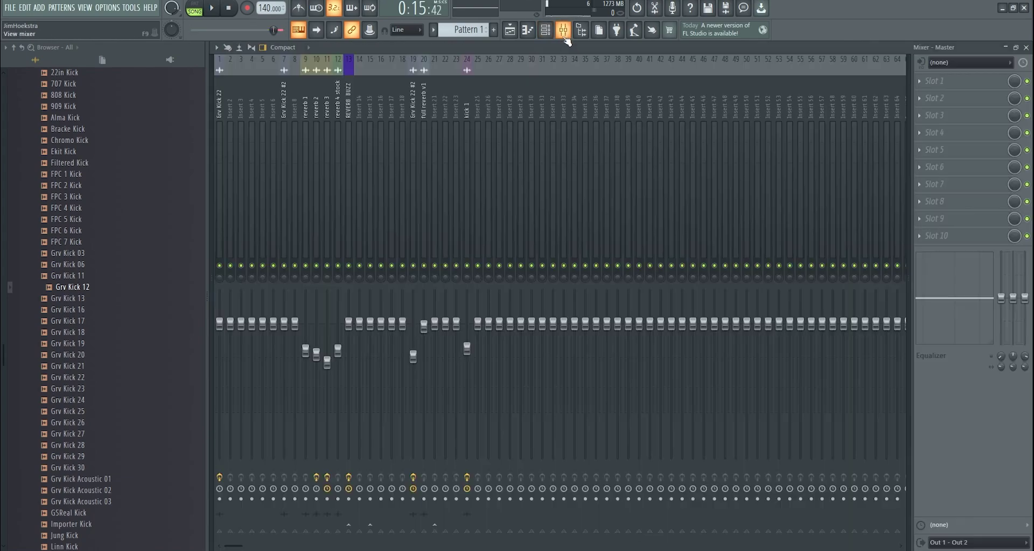
right_click(500, 114)
mouse_move(598, 178)
left_click(668, 177)
left_click(919, 81)
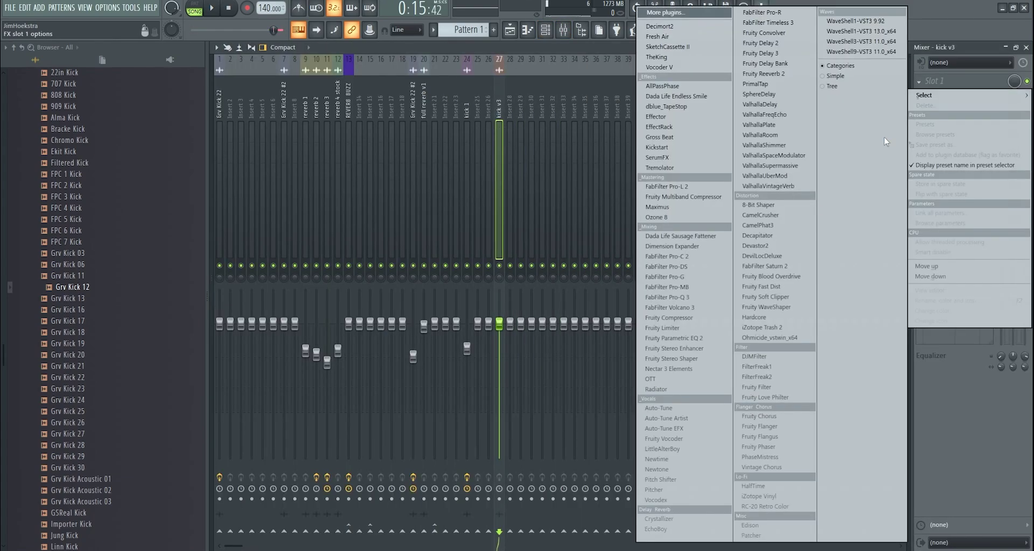
left_click(767, 307)
- Shape the WaveShaper curve into a steep rise with its middle point at 0.10 and 0.70, and listen to the distortion
key("space")
left_click_drag(248, 194, 237, 163)
key("space")
right_click(245, 203)
left_click(229, 196)
key("space")
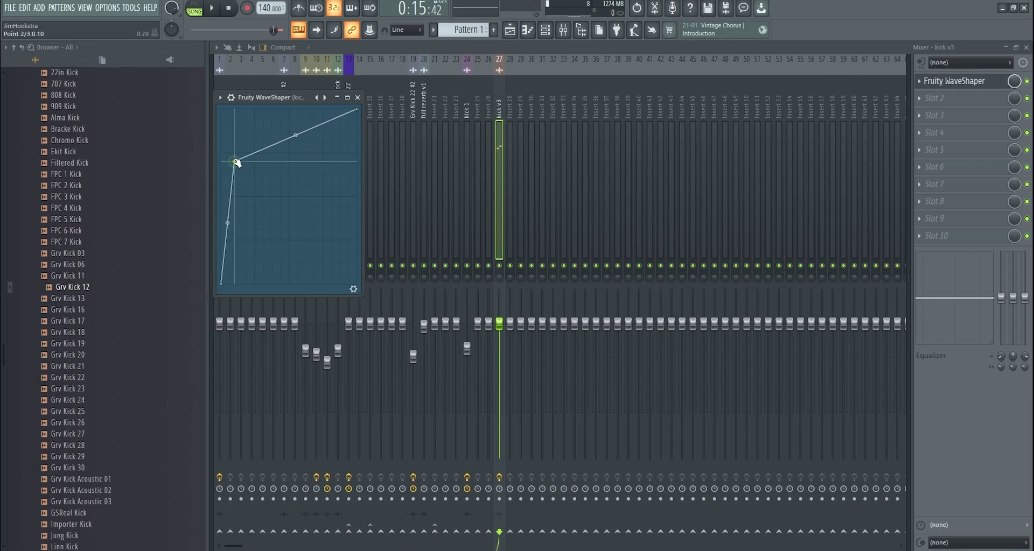
- Create an automation clip for the WaveShaper mix level and shape it to rise from zero over the kick's start, refining it by ear
right_click(1014, 81)
left_click(989, 162)
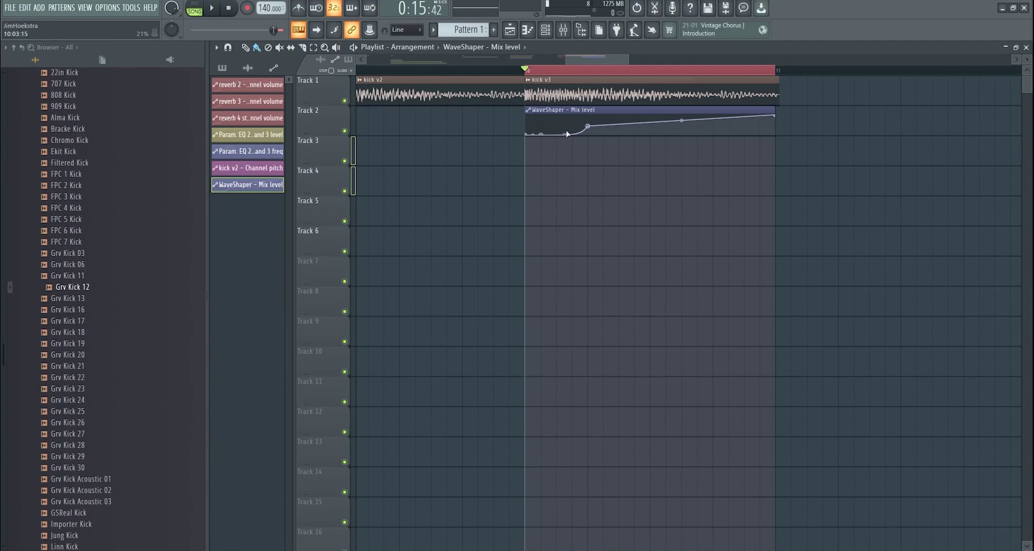
key("space")
right_click(573, 131)
left_click(585, 147)
key("space")
left_click_drag(587, 126, 589, 120)
key("space")
double_click(589, 121)
key("space")
key("Escape")
- Load Fruity parametric EQ 2 in slot 2 of the kick v3 track and move band 5 to about 13504 Hz
left_click(564, 30)
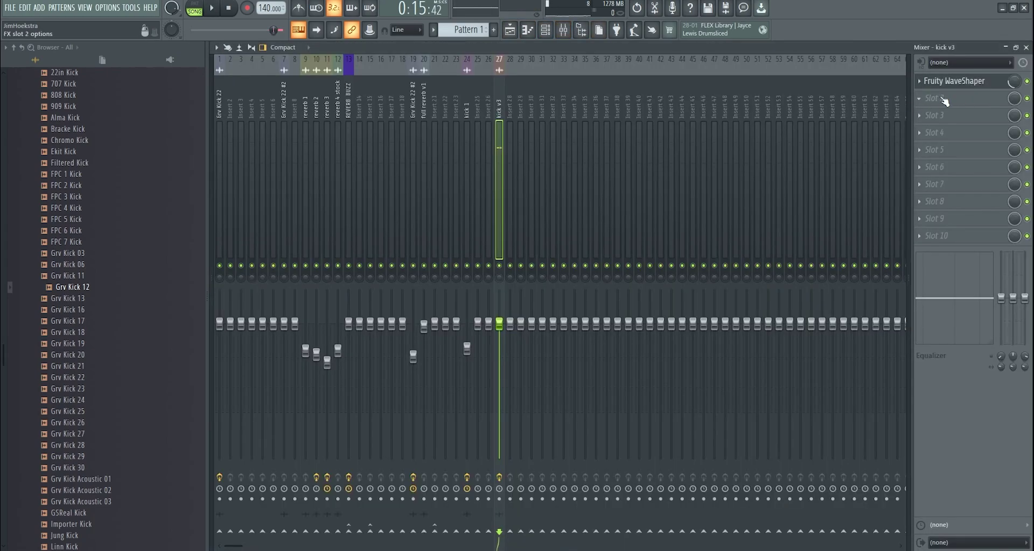
left_click(944, 101)
left_click(675, 338)
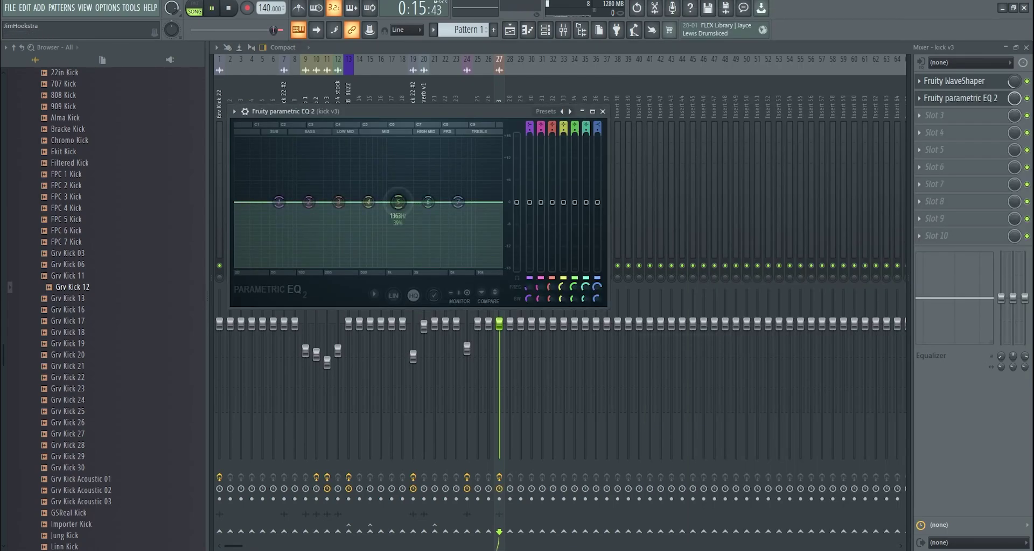
left_click_drag(388, 203, 481, 203)
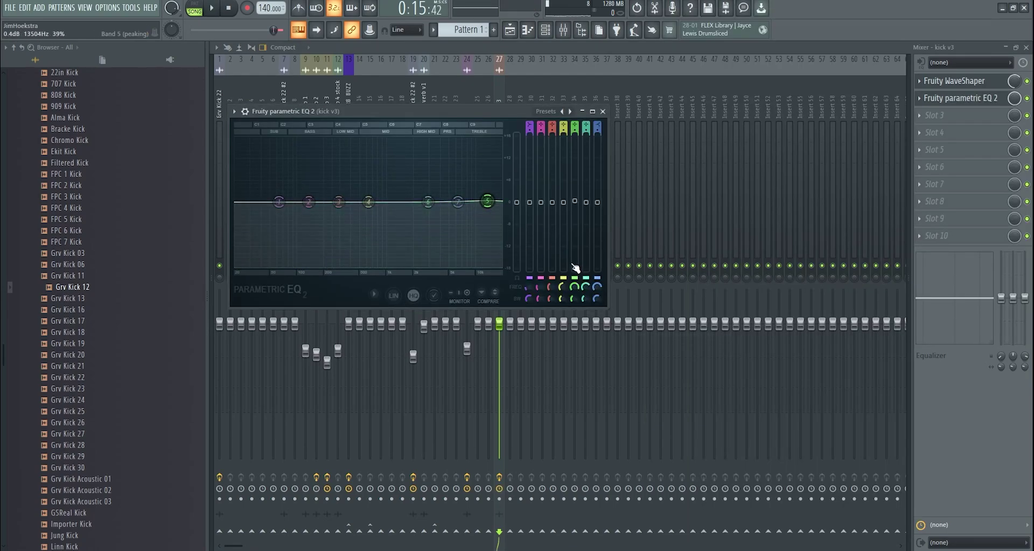
- Create an automation clip for the EQ's band 5 level and shorten it to the first half bar of kick v3
right_click(574, 200)
left_click(618, 279)
left_click_drag(774, 154, 649, 157)
- Lower the kick v3 track's fader and load Fruity Compressor in slot 4 and OTT in slot 5
left_click(564, 30)
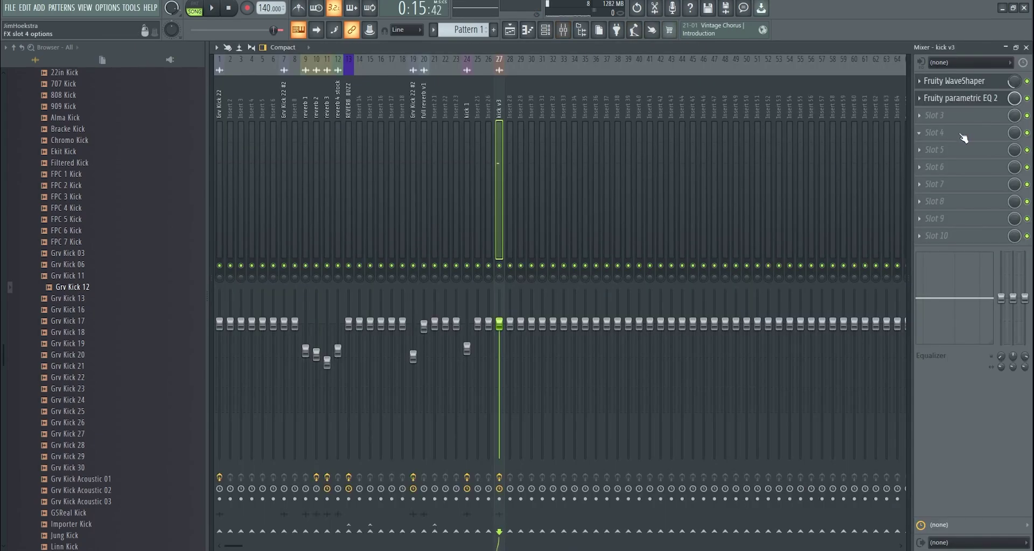
left_click(963, 133)
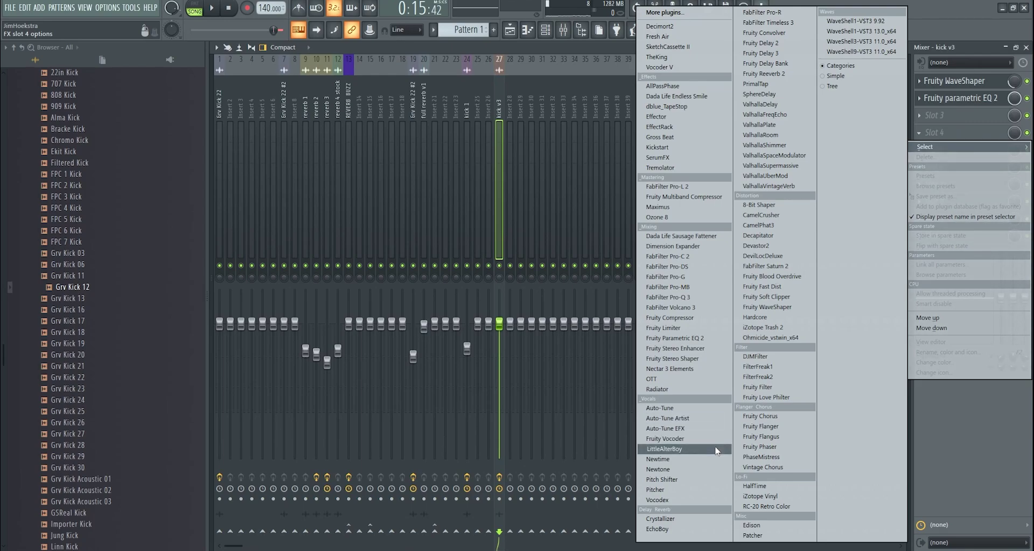
left_click(502, 305)
left_click(943, 135)
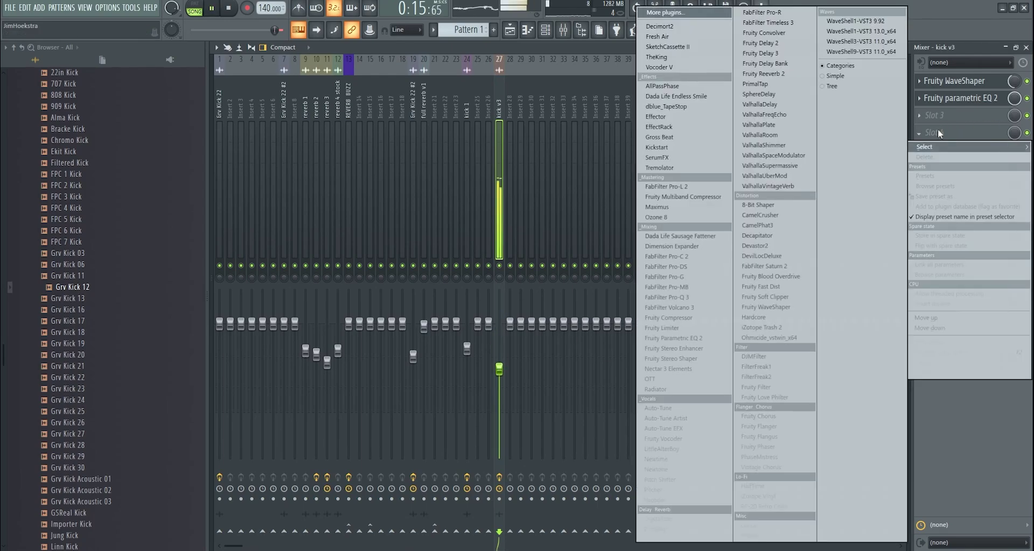
left_click(684, 324)
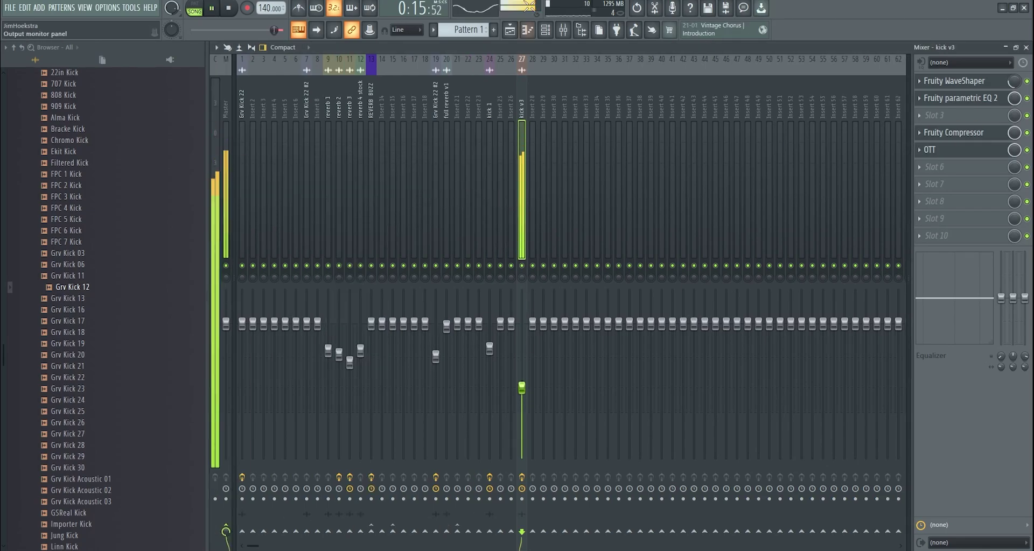
- Extend the time selection past the end of kick v3, render it as kick v4 and place the result on Track 1
left_click(510, 30)
key("space")
scroll(684, 79, "down", 3)
left_click_drag(720, 71, 738, 71)
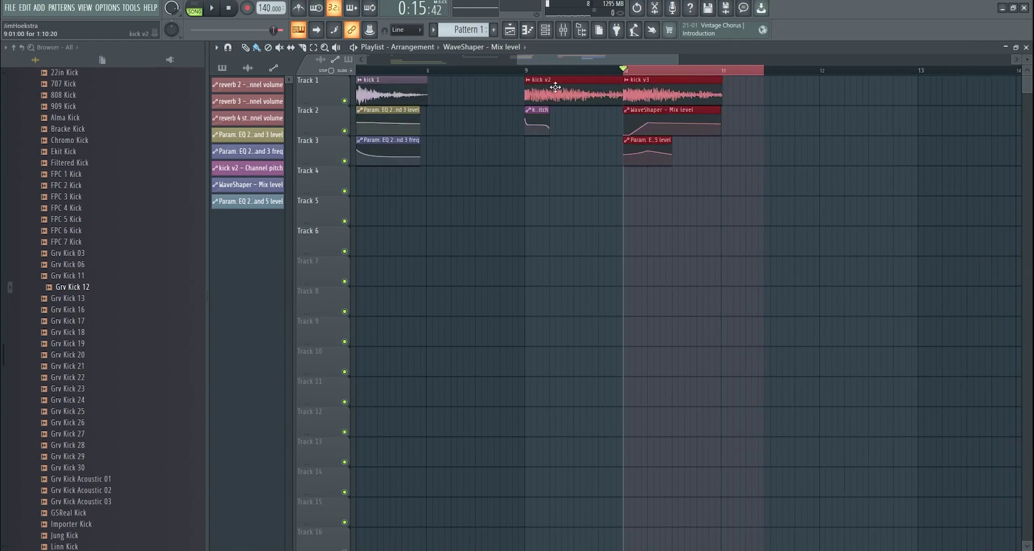
left_click_drag(562, 87, 681, 82)
key("ctrl+r")
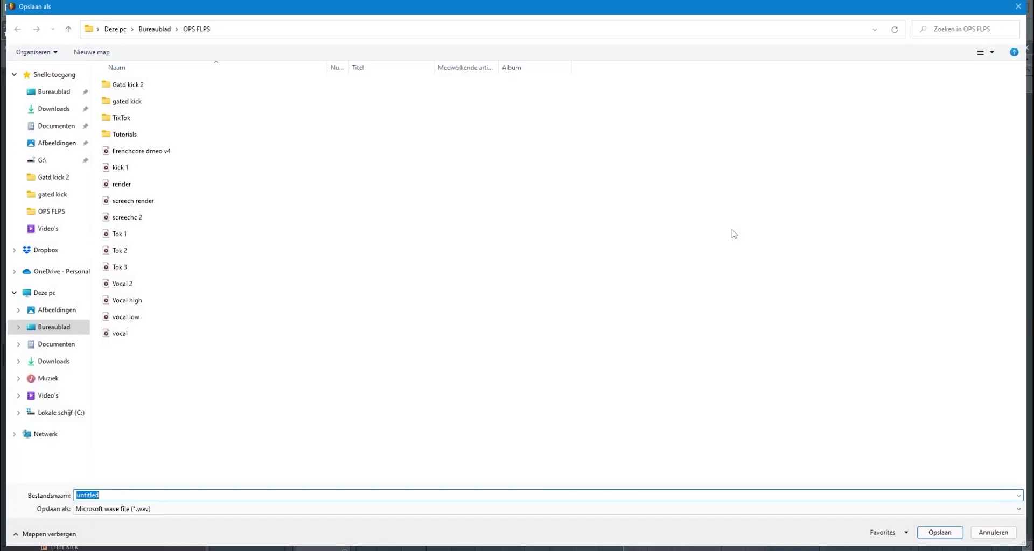
type("kick v4")
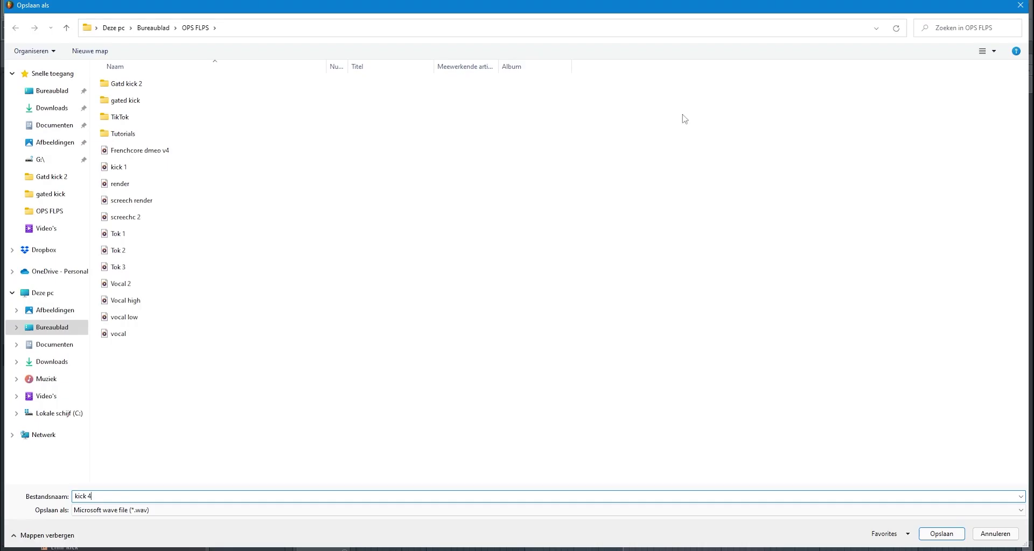
key("Return")
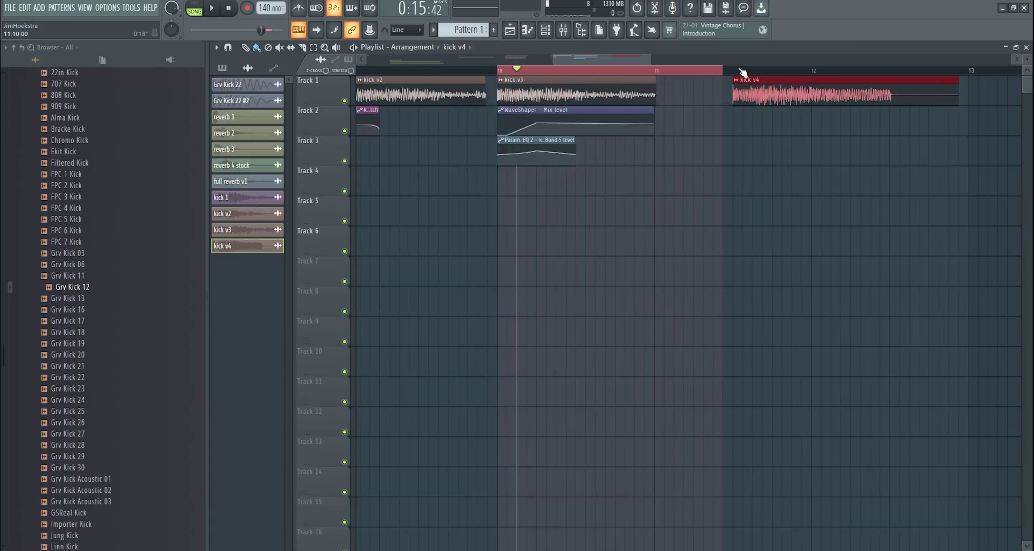
- Select the first half bar of kick v4, review the arrangement and open the kick v4 channel settings
left_click_drag(738, 73, 811, 80)
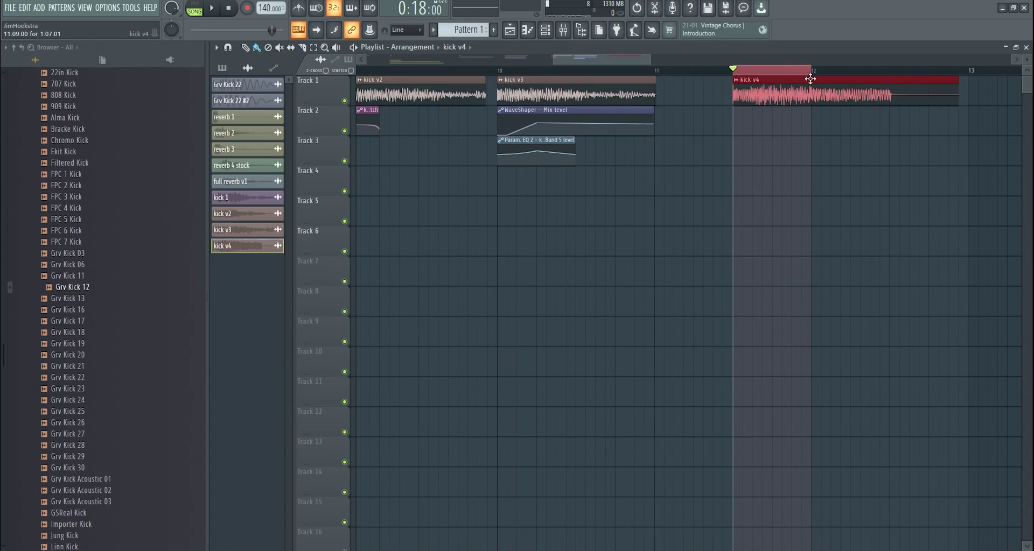
scroll(728, 140, "down", 5)
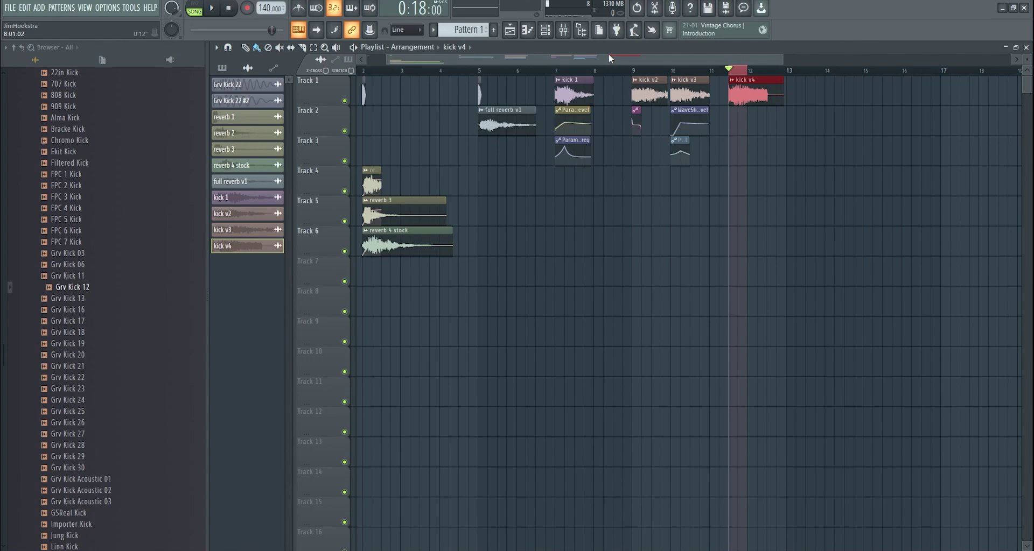
scroll(802, 156, "up", 4)
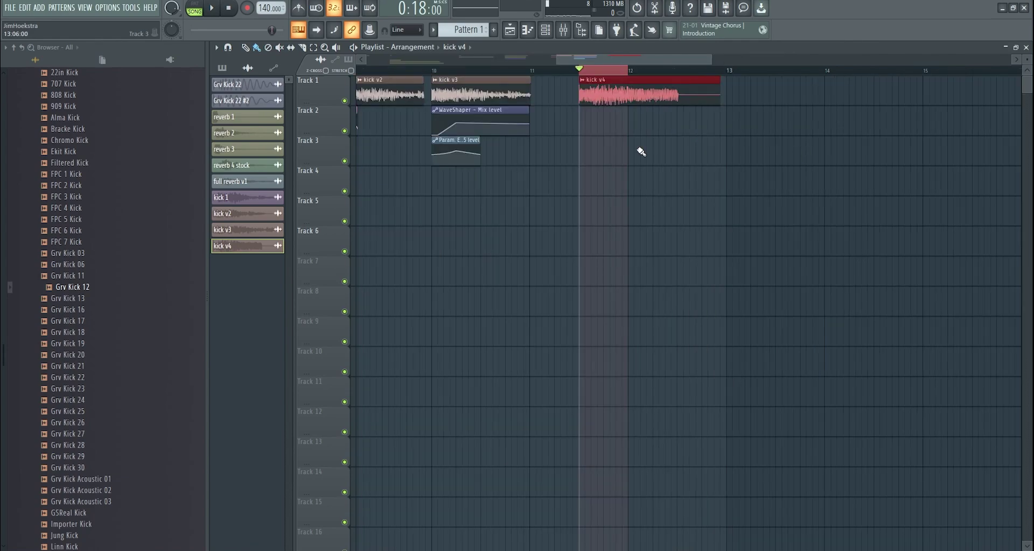
scroll(676, 102, "up", 3)
double_click(603, 75)
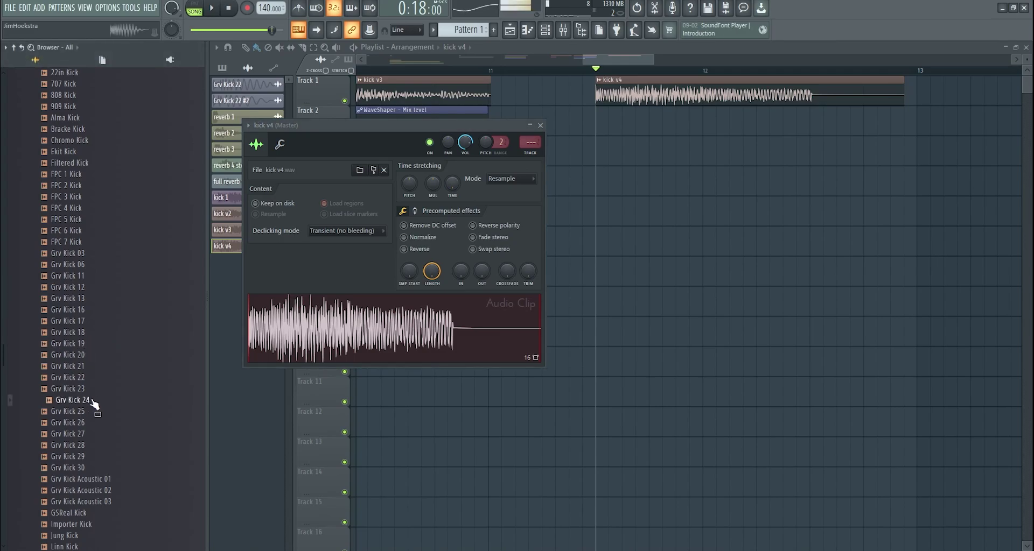
- Open the Toks folder of the OPS - Criminal Rawstyle Kicks Vol. 2 pack and audition its tok samples
scroll(92, 401, "up", 10)
left_click(84, 349)
left_click(100, 314)
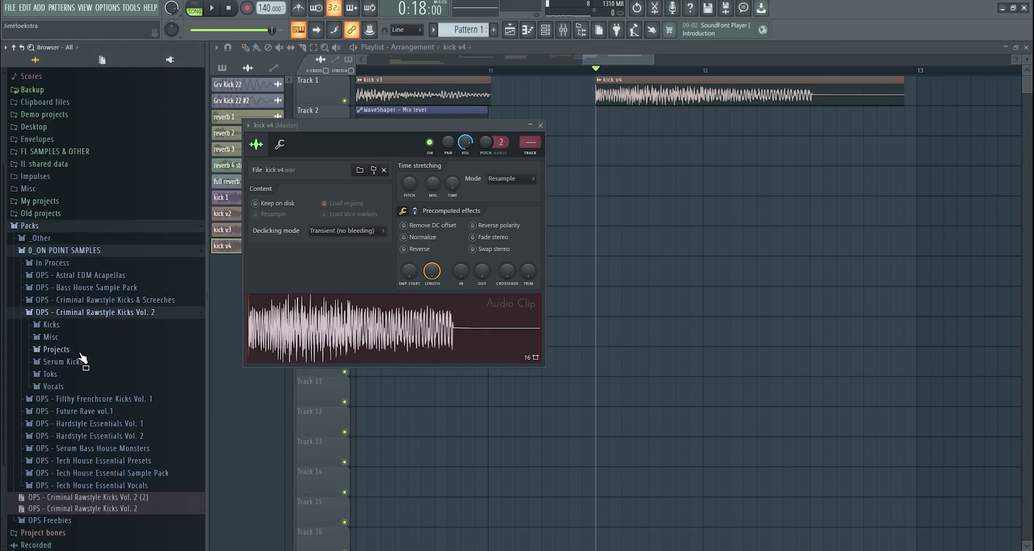
left_click(76, 375)
left_click(82, 301)
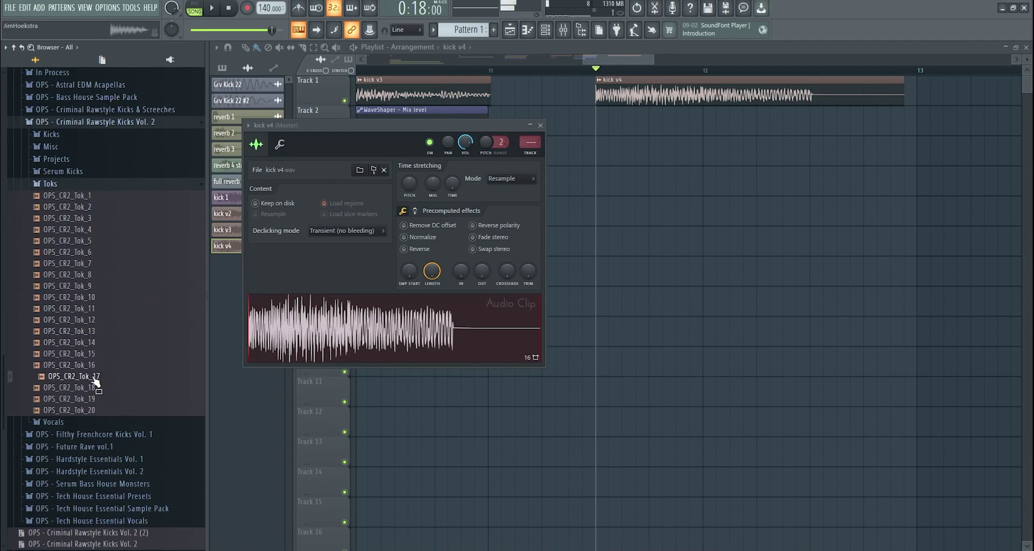
- Place OPS_CR2_Tok_4 on Track 2 at the start of kick v4, pitched down 1200 cents, and route it to Insert 28 at -10.2 dB
left_click_drag(72, 229, 599, 129)
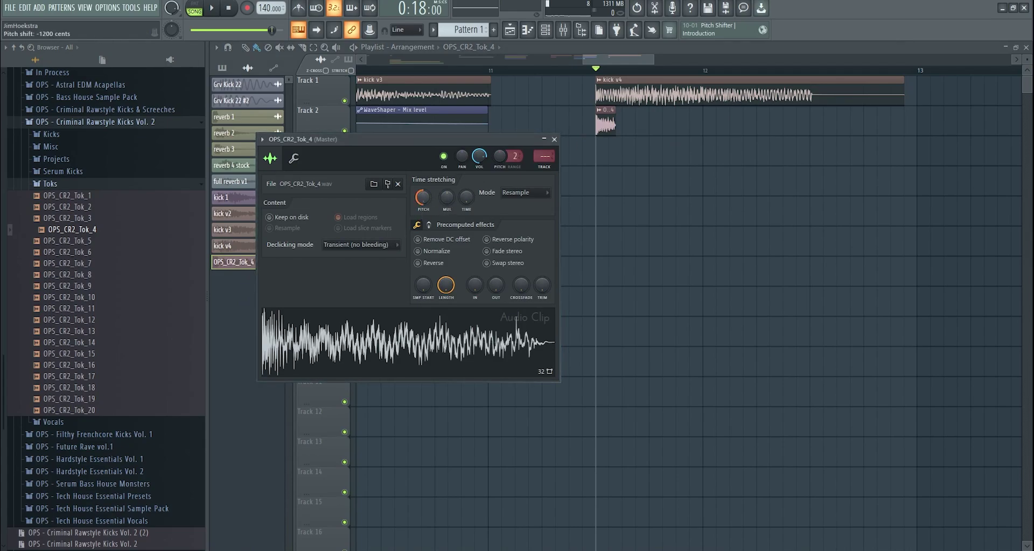
left_click(545, 29)
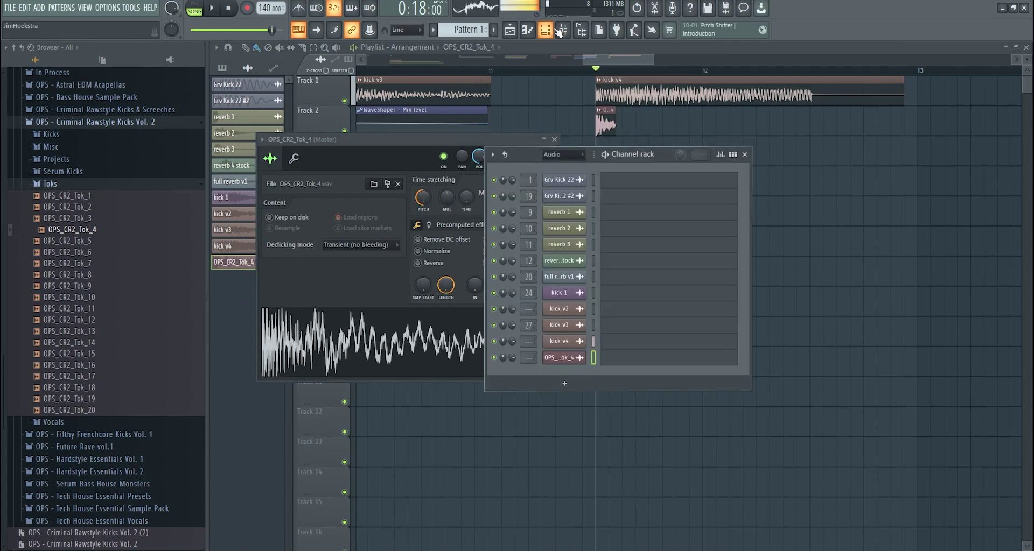
left_click(561, 30)
right_click(537, 63)
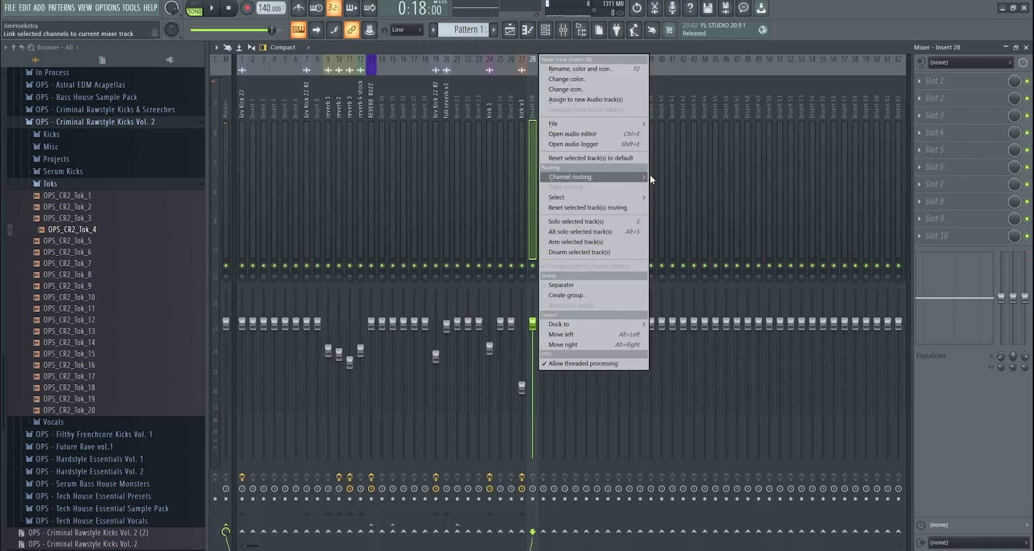
mouse_move(649, 176)
left_click(686, 176)
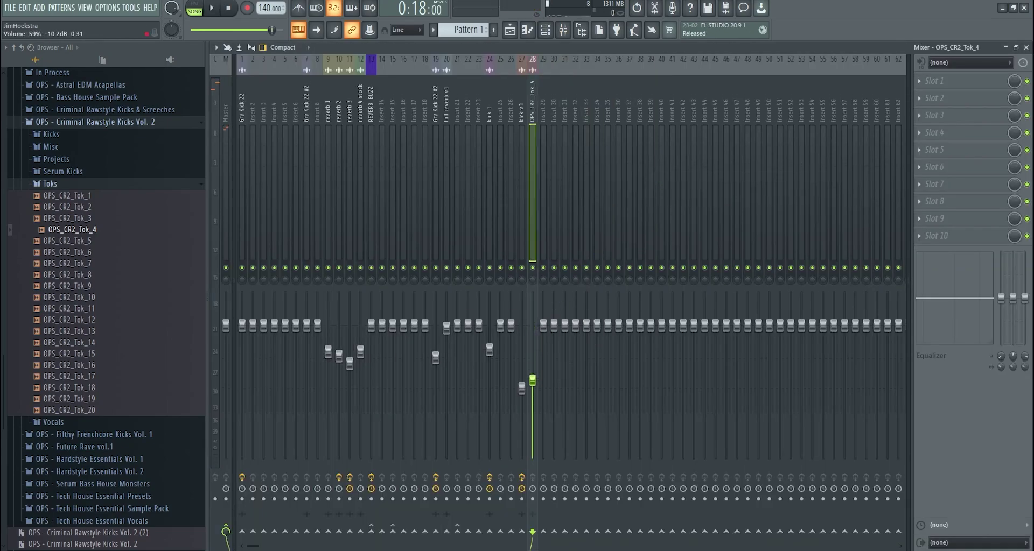
- Play the kick v4 and tok layers together and route the kick v4 channel to mixer Insert 31
key("space")
left_click(509, 31)
double_click(609, 93)
key("space")
left_click(562, 30)
right_click(564, 65)
mouse_move(650, 176)
left_click(700, 177)
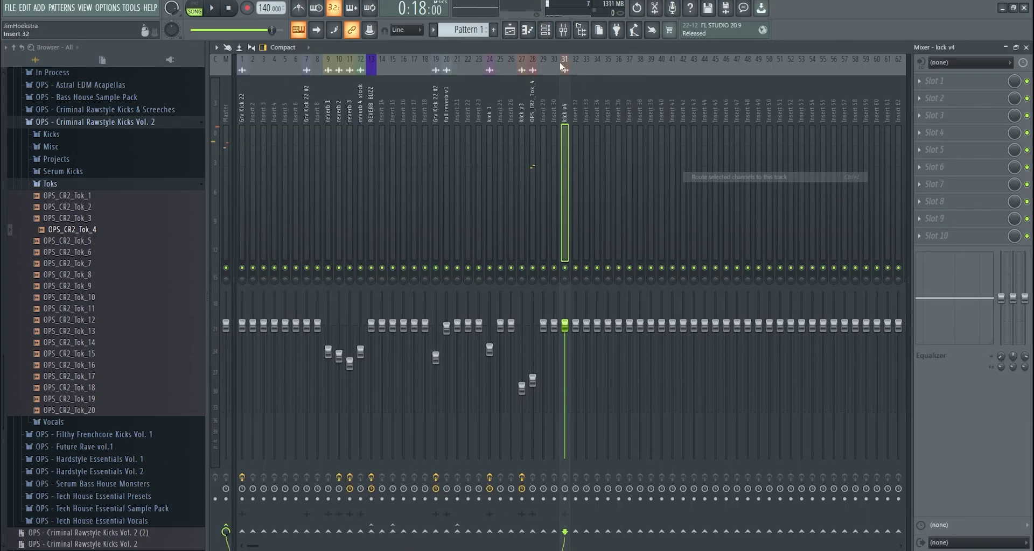
- Reroute the OPS_CR2_Tok_4 channel to mixer Insert 32, beside the kick v4 track
left_click(509, 31)
left_click(603, 118)
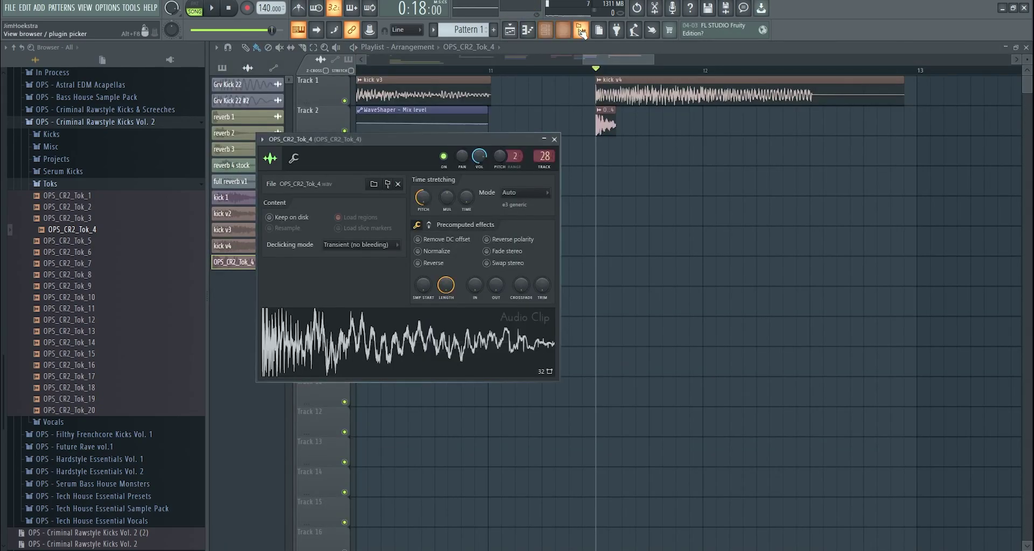
left_click(563, 29)
right_click(574, 127)
mouse_move(613, 176)
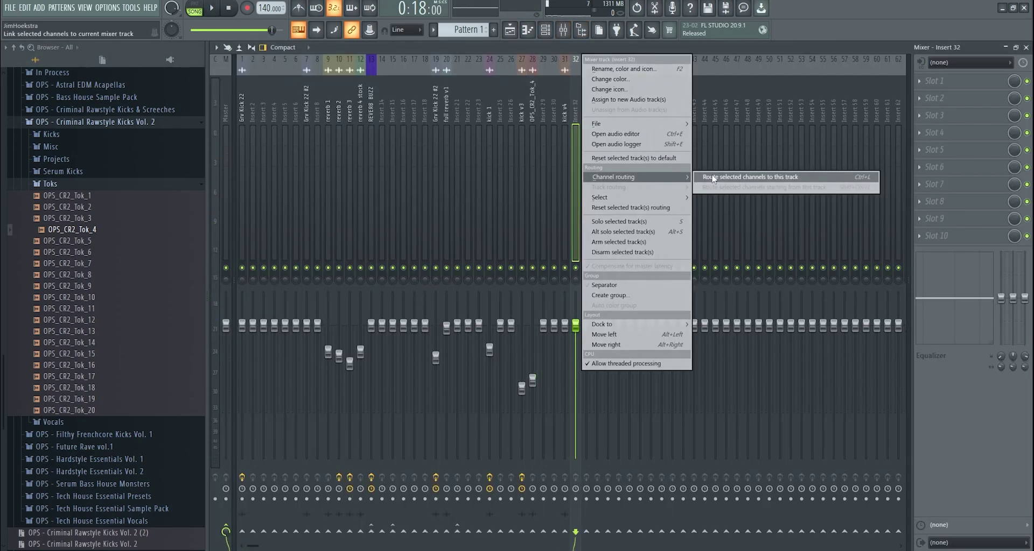
left_click(754, 176)
- Balance the kick v4 and tok layers during playback by lowering both mixer faders, the tok's further than the kick's
key("space")
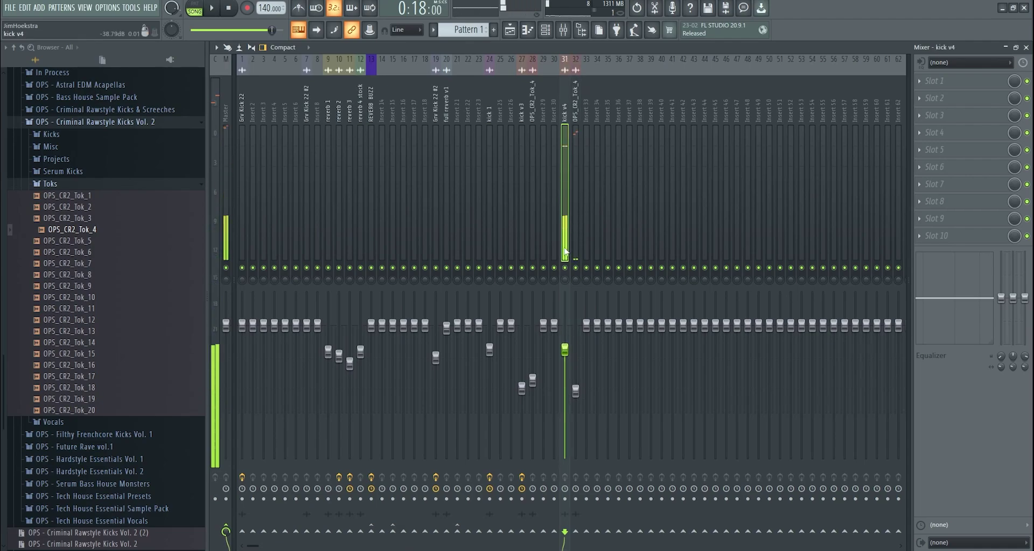
key("space")
left_click_drag(581, 400, 581, 411)
key("space")
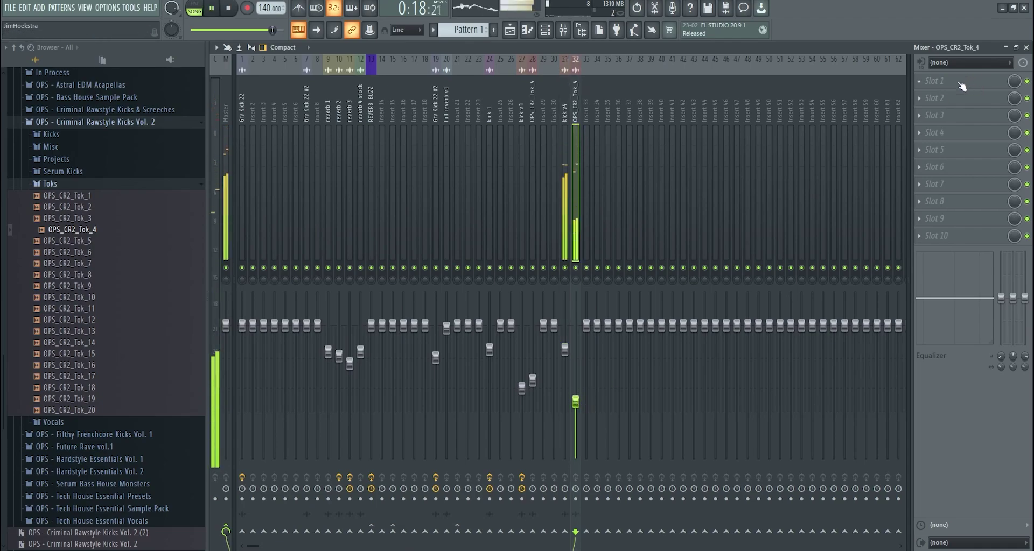
- Load Kickstart in slot 1 of the OPS_CR2_Tok_4 mixer track with a 31% mix
left_click(934, 80)
left_click(658, 147)
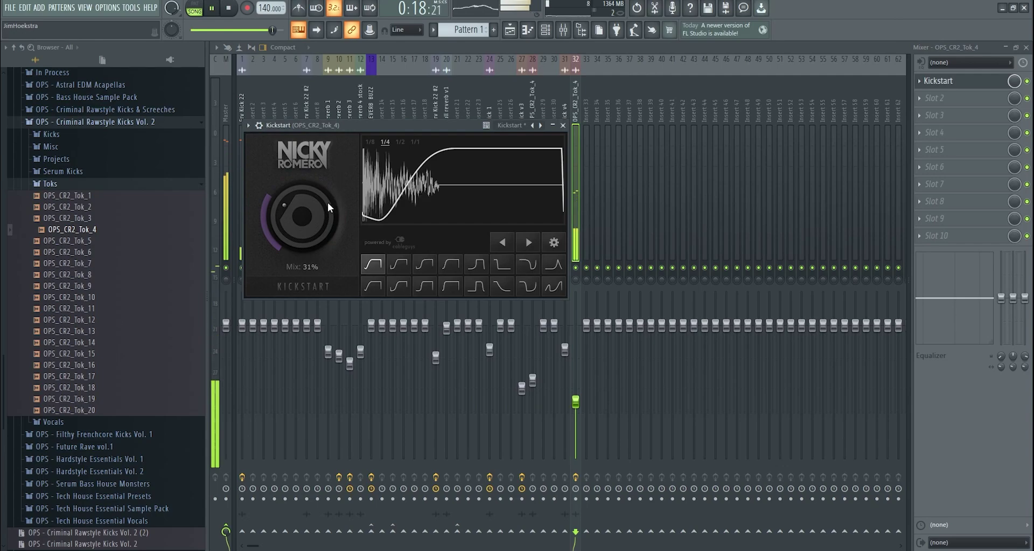
left_click(566, 122)
key("space")
- Place Grv Kick 22 as a separate clip on Track 3 at the start of kick v4 and route it to Insert 33 with a lowered fader
left_click(585, 162)
left_click(934, 81)
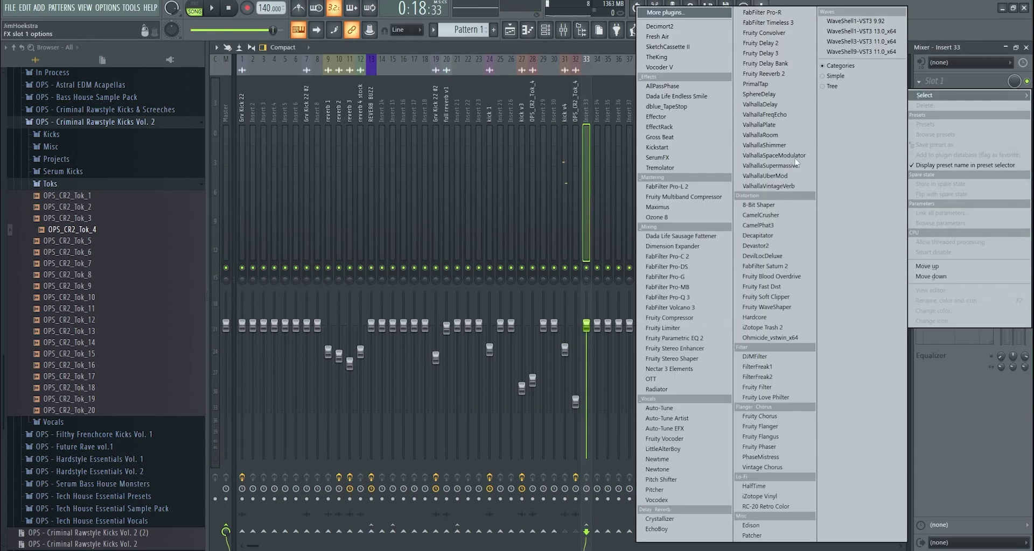
left_click(514, 32)
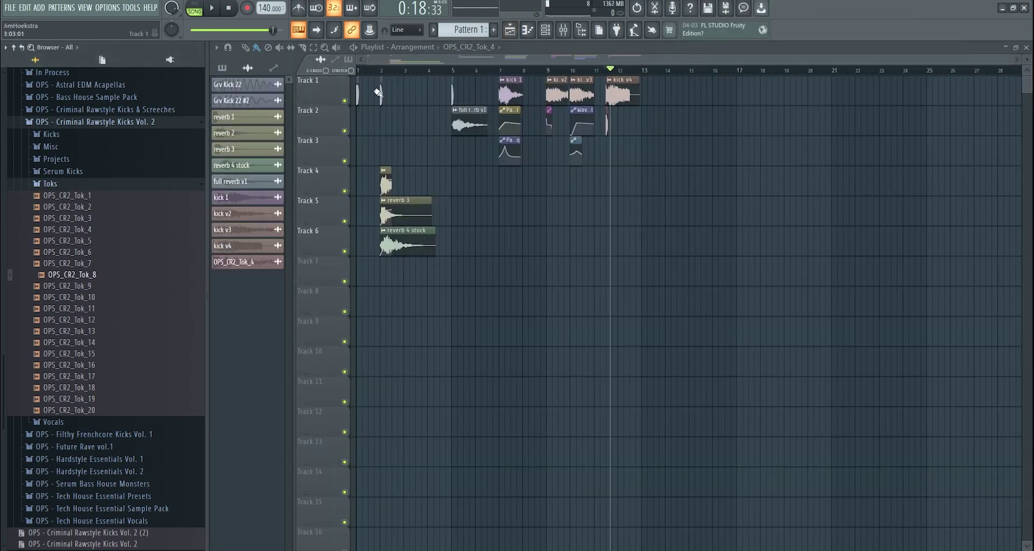
left_click(607, 144)
left_click(630, 220)
double_click(607, 150)
left_click(562, 29)
right_click(589, 123)
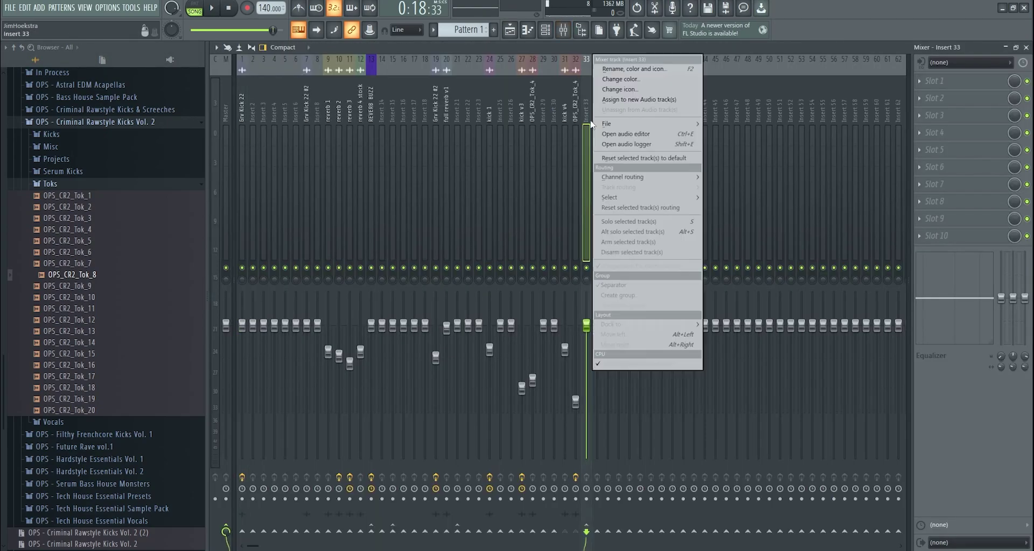
left_click(759, 177)
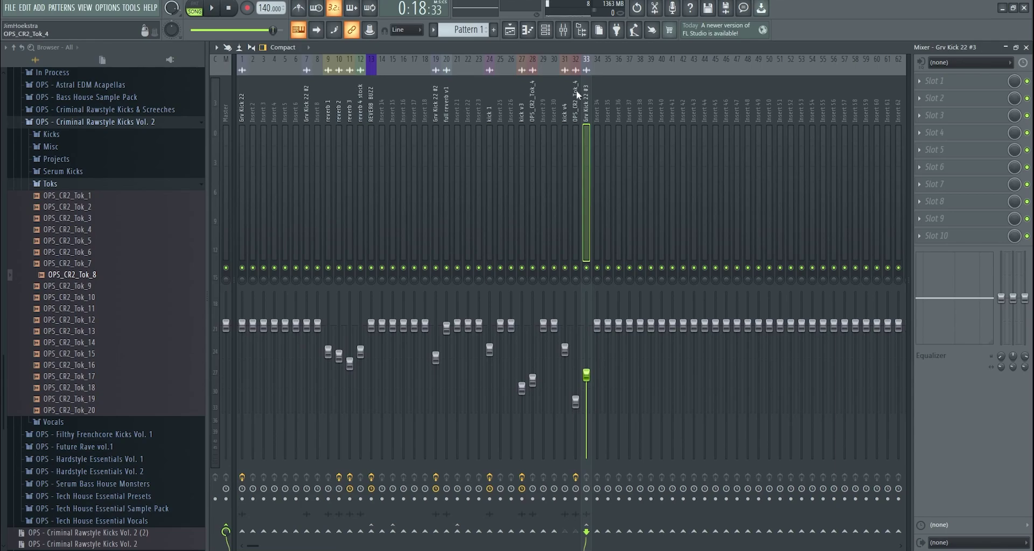
- Route the kick v4, OPS_CR2_Tok_4 and Grv Kick 22 #3 mixer tracks only to Insert 34
left_click(566, 118)
left_click(574, 117, "ctrl+shift")
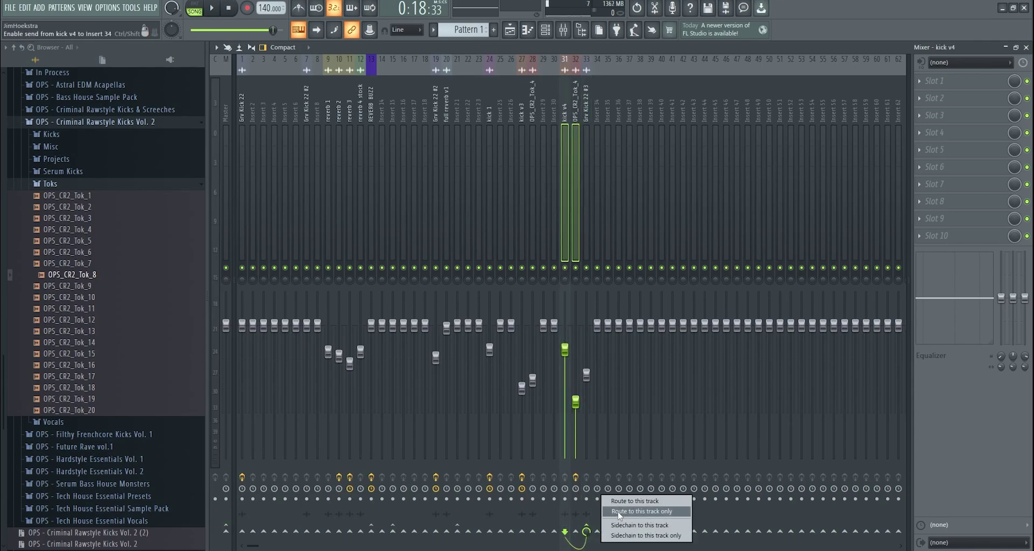
left_click(586, 99)
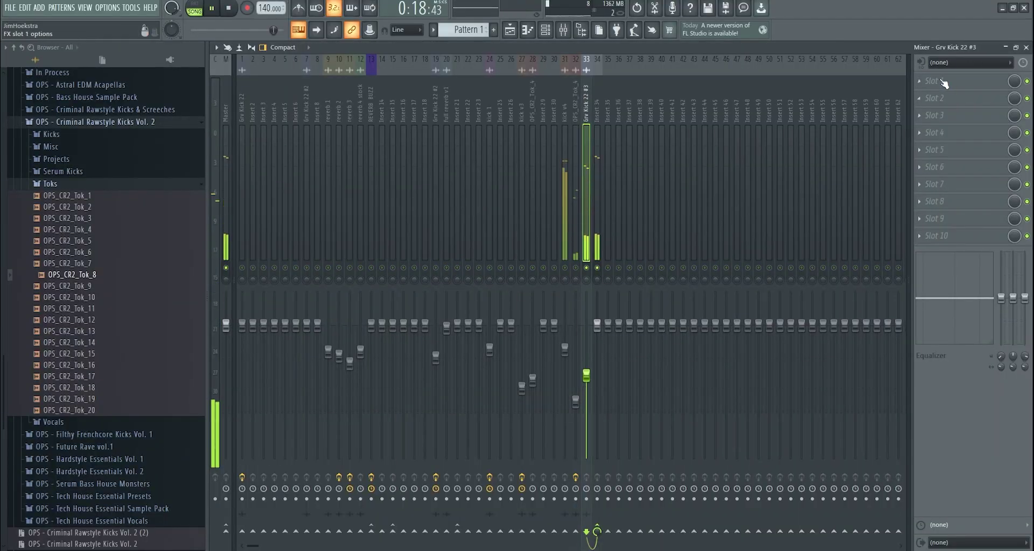
- Load Fruity Parametric EQ 2 in slot 1 of the Grv Kick 22 #3 track, cutting the lows around 81 Hz and rolling off the highs
left_click(964, 81)
left_click(675, 338)
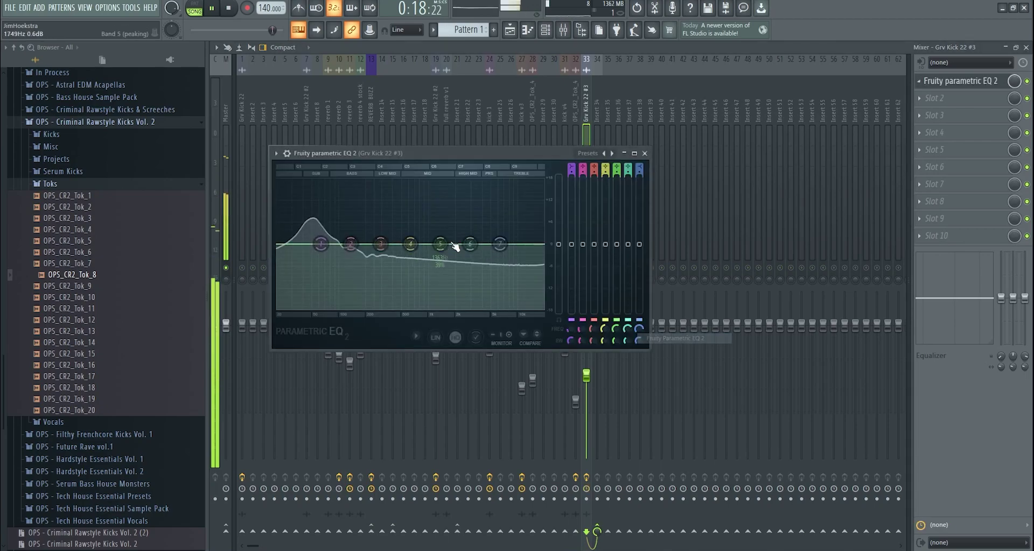
left_click_drag(321, 244, 334, 306)
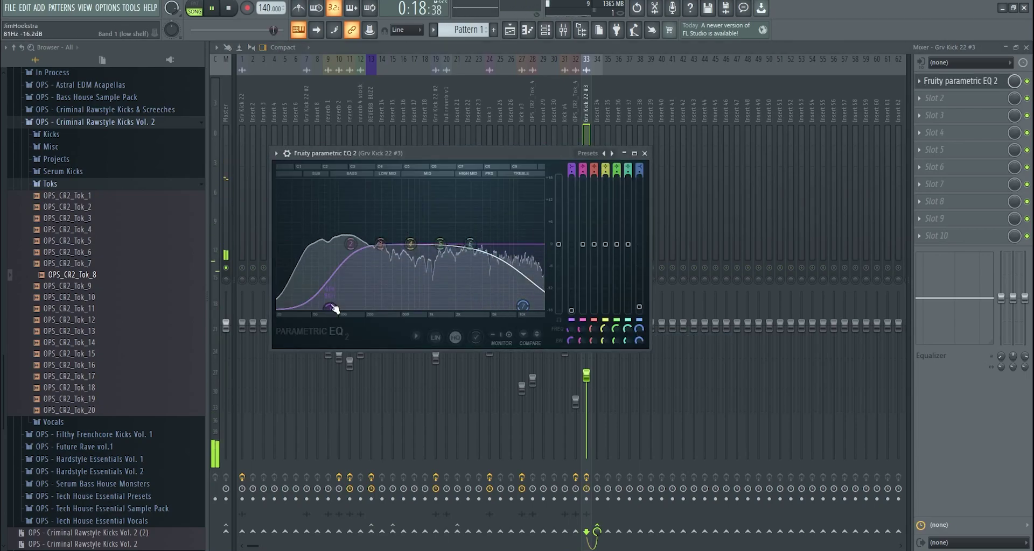
left_click(645, 153)
- Unsolo the Grv Kick 22 #3 mixer track and lower its fader
right_click(586, 267)
left_click_drag(585, 375, 575, 427)
left_click(586, 383)
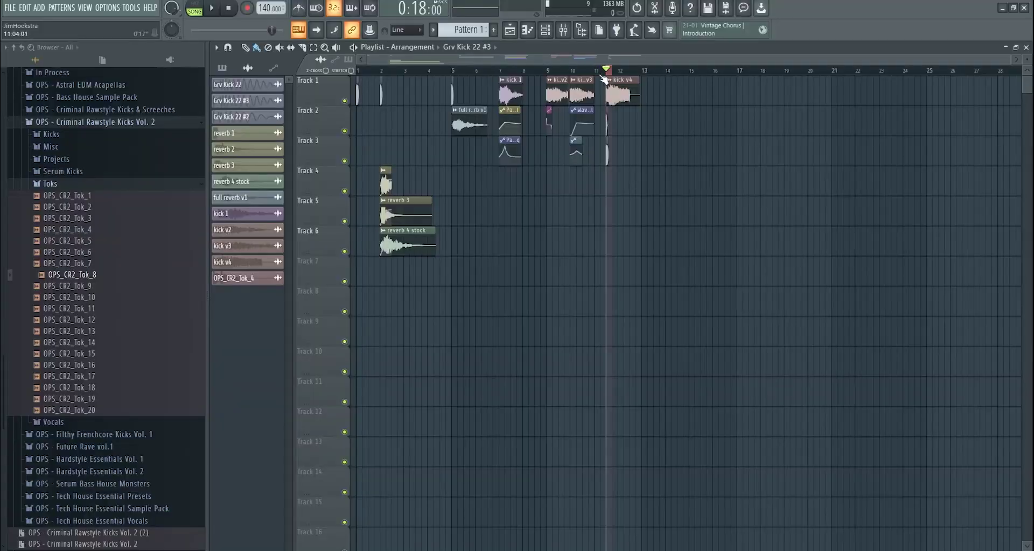
- Select the time range spanning kick v4 and its layers and render it as kick final in the Gatd kick 2 folder
left_click_drag(605, 74, 643, 79)
key("ctrl+r")
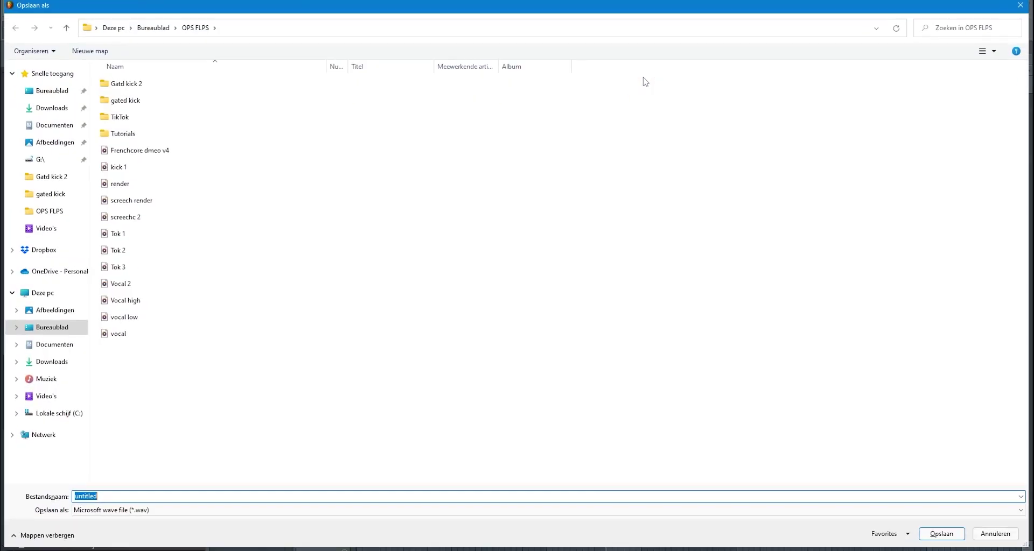
left_click(161, 85)
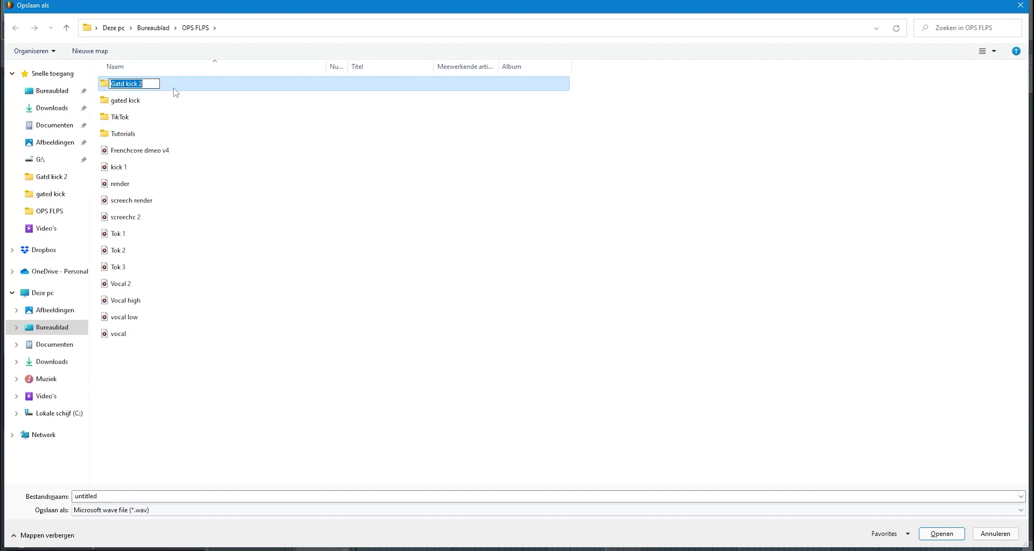
double_click(162, 85)
type("kick final")
key("Return")
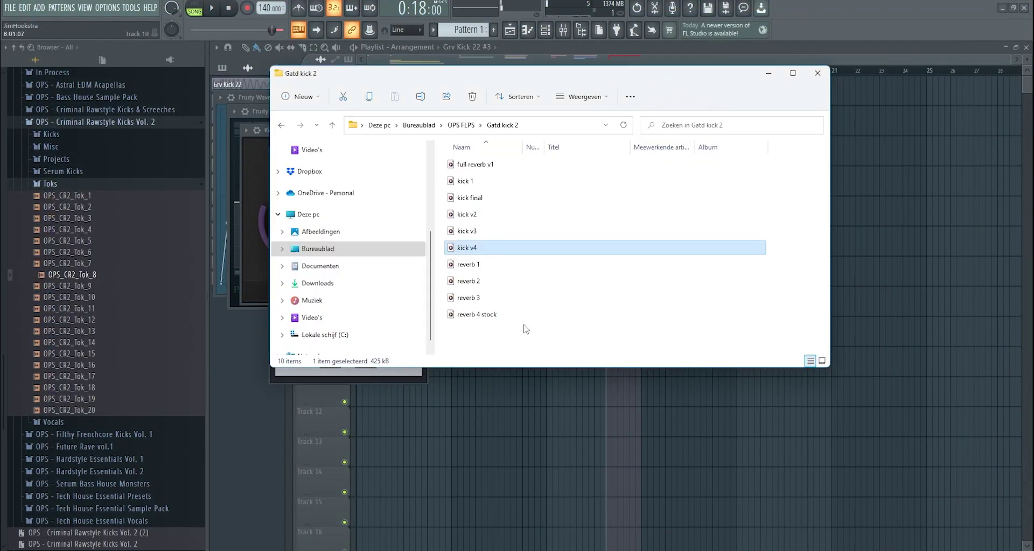
- Import the rendered kick final file into the playlist and align it to bar 14 on Track 1
left_click_drag(474, 197, 695, 90)
scroll(619, 86, "up", 5)
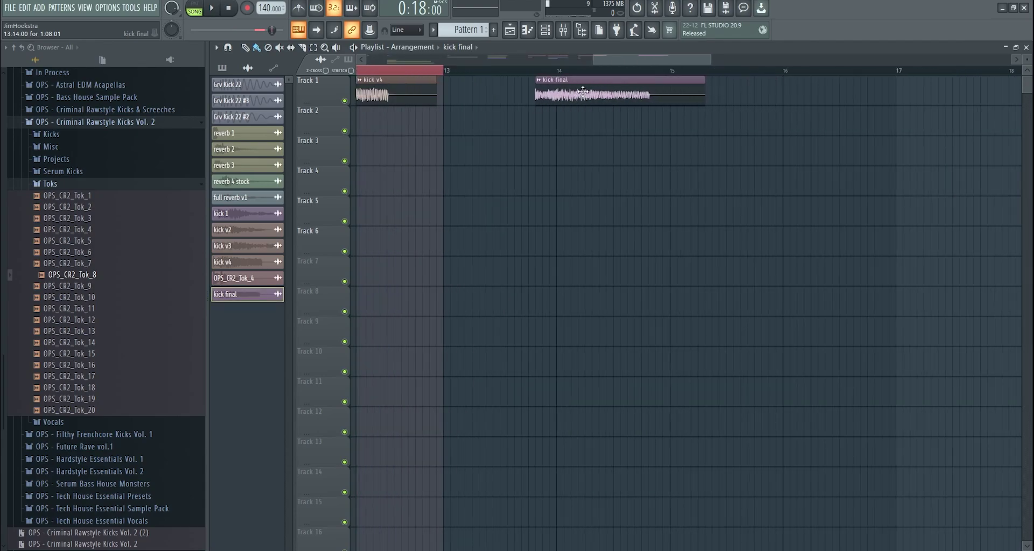
double_click(601, 84)
key("Escape")
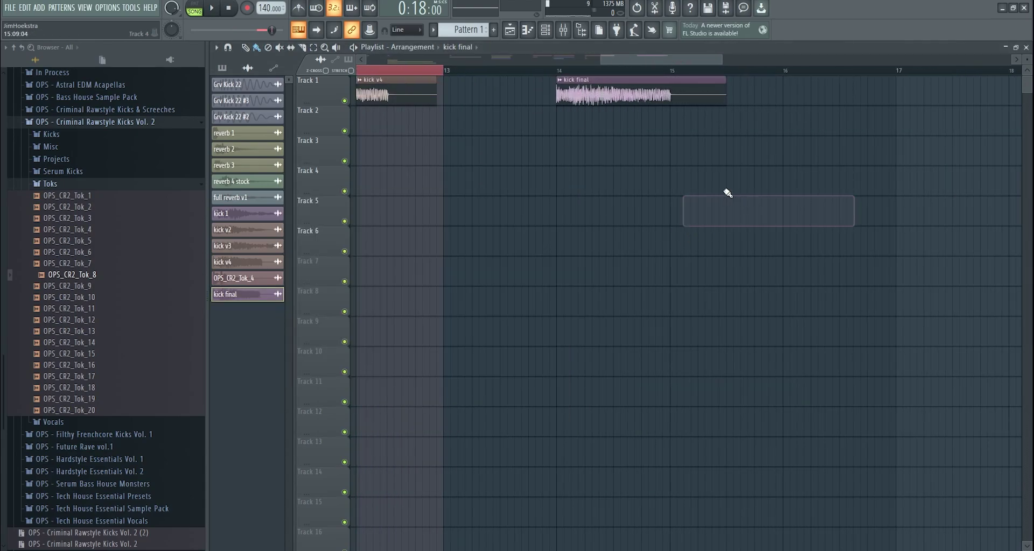
- Select bar 14 of the playlist and audition kick final
left_click(559, 74)
scroll(559, 74, "down", 3)
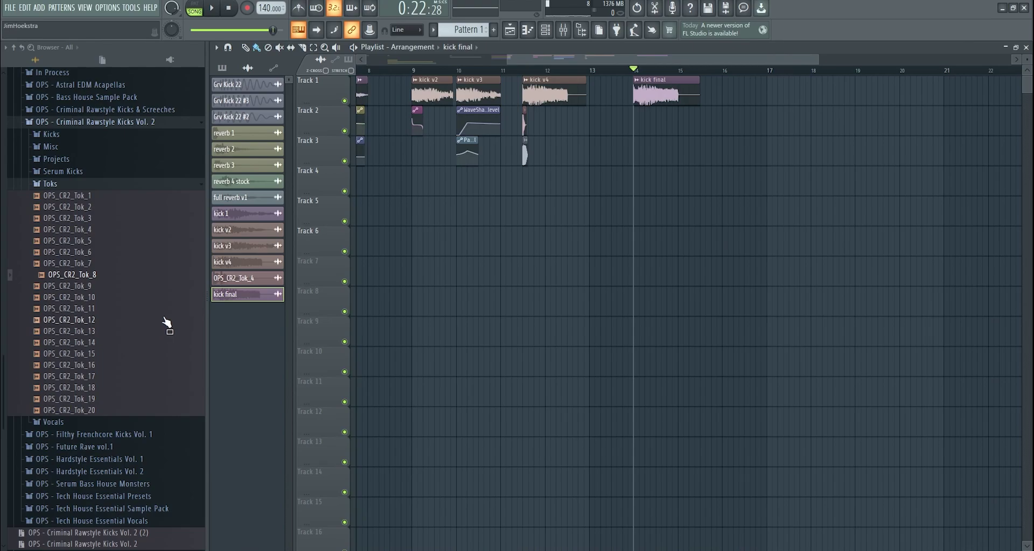
left_click_drag(644, 74, 657, 74)
scroll(733, 145, "up", 3)
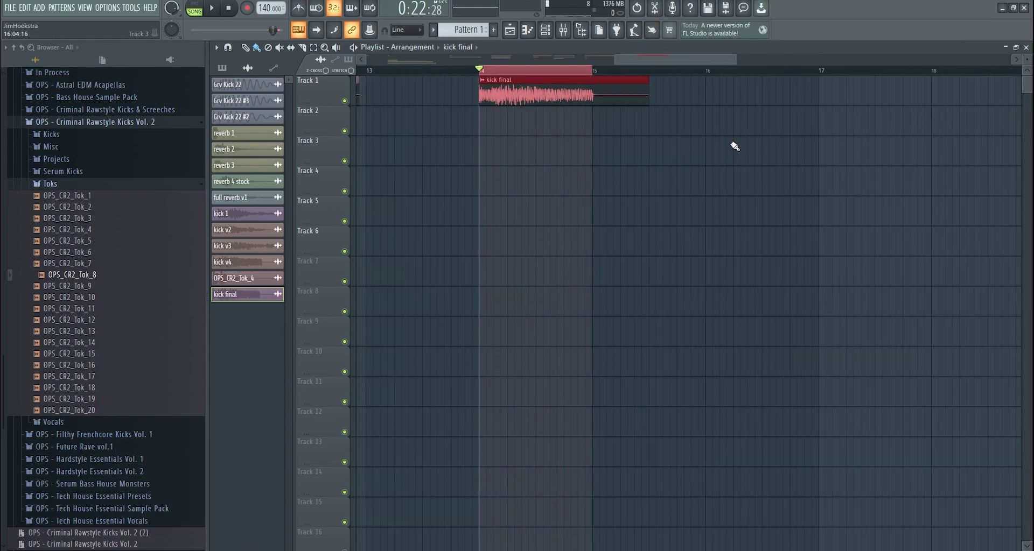
key("space")
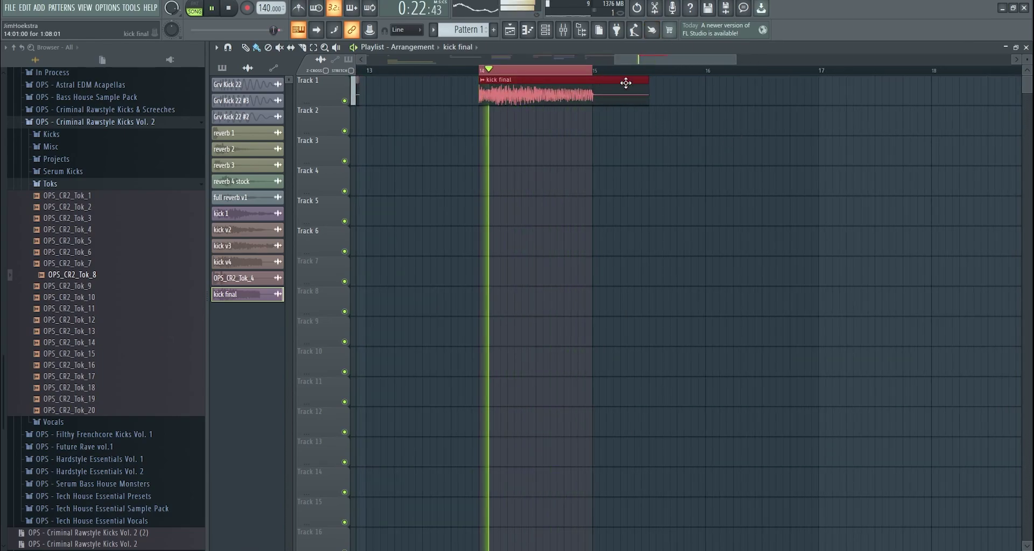
key("space")
- Review the whole arrangement and select the reverb 2, reverb 3 and reverb 4 stock clips on Tracks 4 to 6
scroll(771, 133, "down", 5)
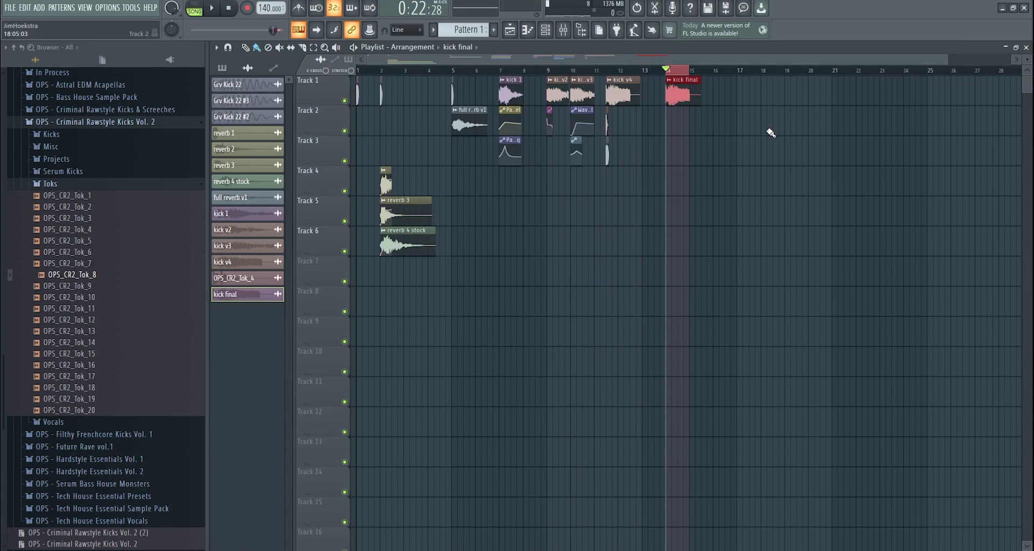
scroll(328, 162, "up", 4)
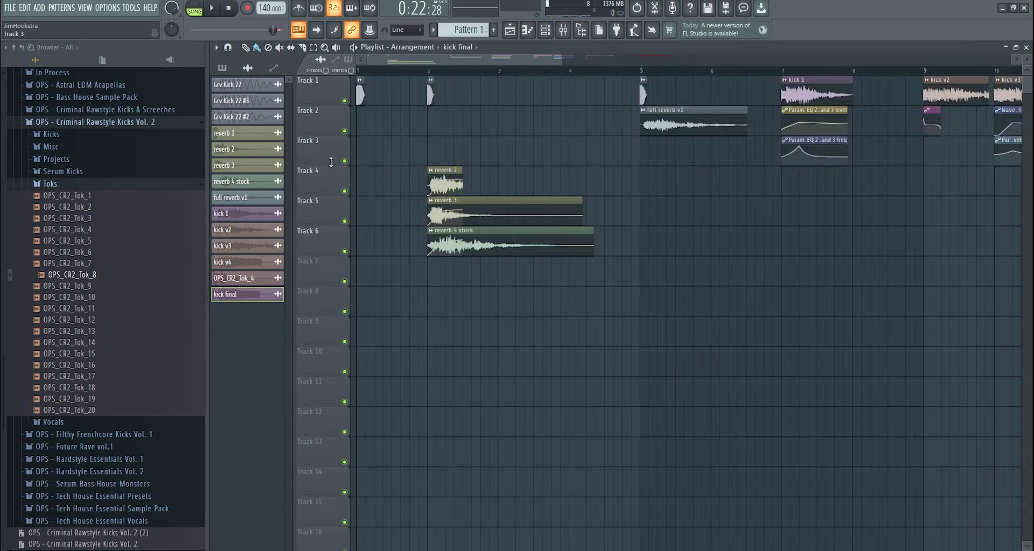
scroll(324, 161, "down", 3)
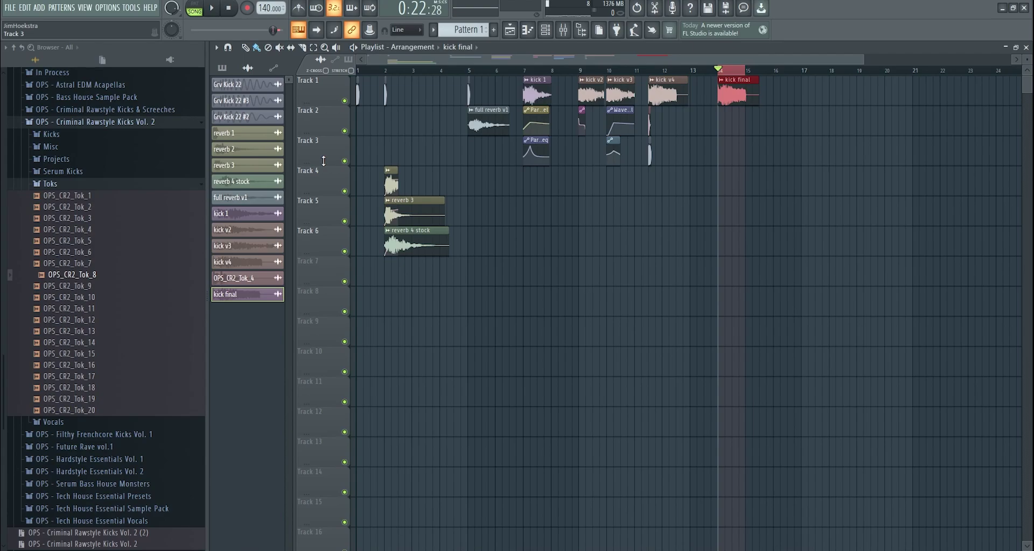
left_click_drag(394, 193, 473, 325)
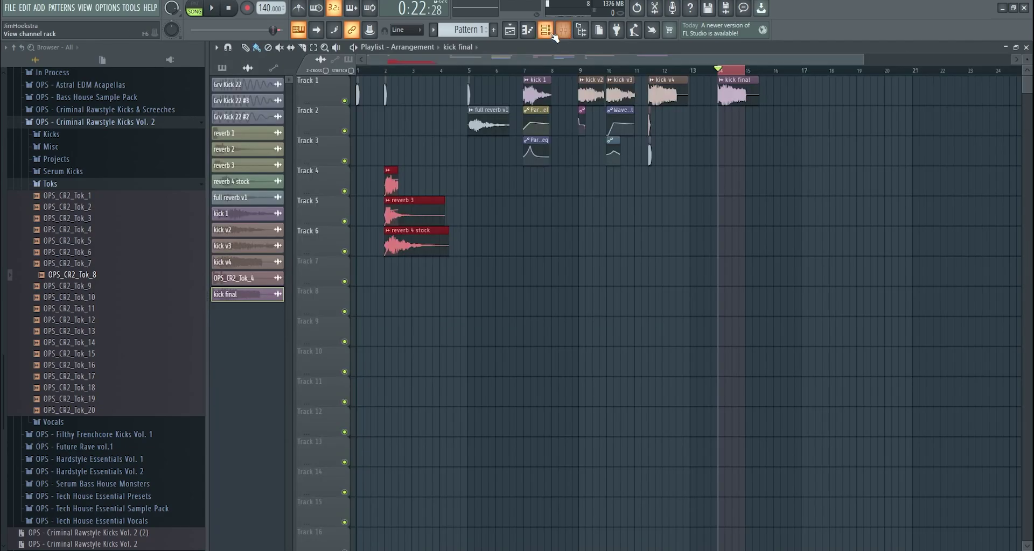
left_click(563, 30)
left_click(563, 30)
scroll(511, 76, "up", 4)
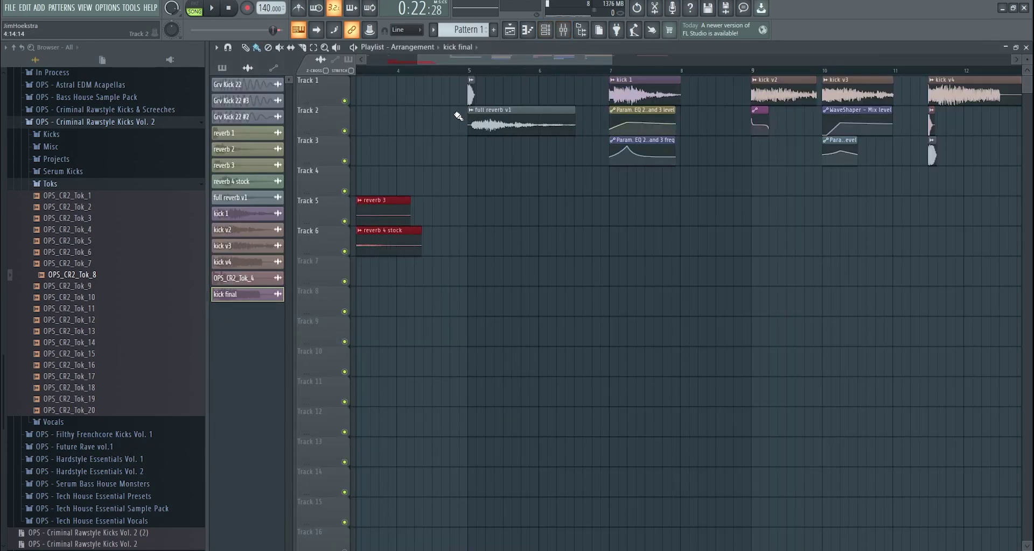
- Open the full reverb v1 channel settings and inspect the volume control's automation options
double_click(582, 111)
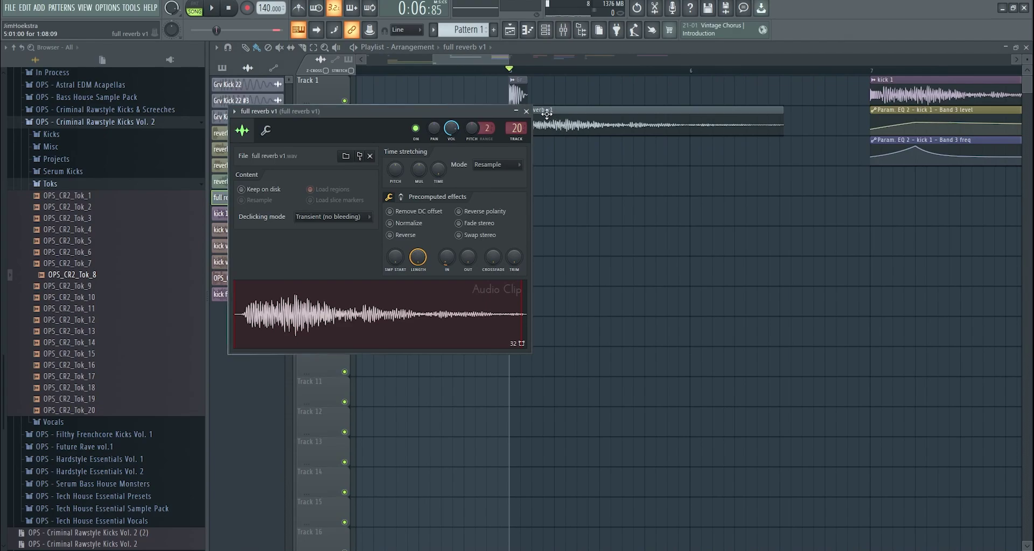
right_click(451, 128)
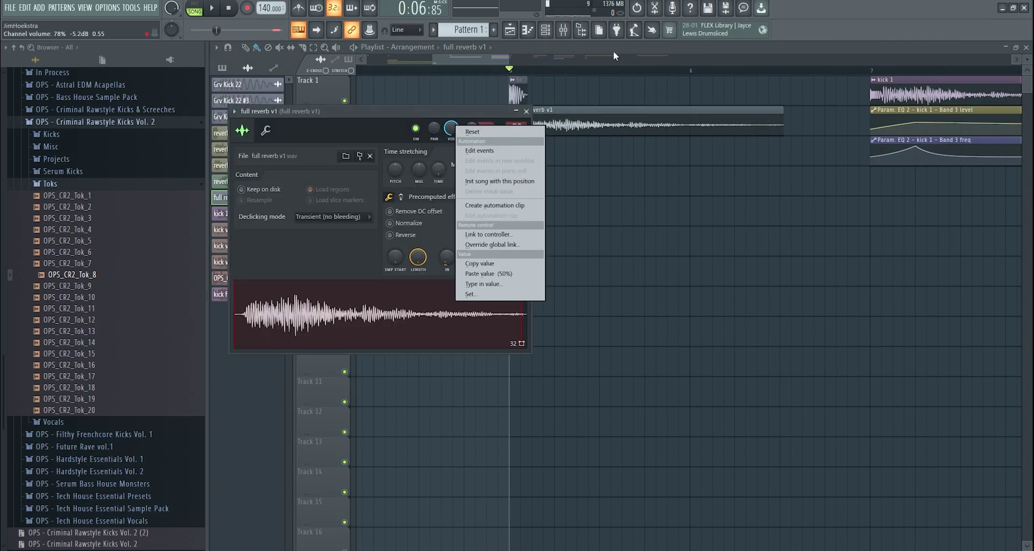
left_click(526, 111)
scroll(509, 112, "down", 3)
scroll(713, 124, "up", 4)
- Inspect the Parametric EQ 2 automation clips below kick 1 and open the kick v2 channel settings
left_click_drag(614, 127, 759, 199)
scroll(679, 177, "right", 2)
left_click_drag(679, 122, 731, 125)
scroll(729, 124, "up", 2)
double_click(667, 88)
scroll(451, 225, "up", 4)
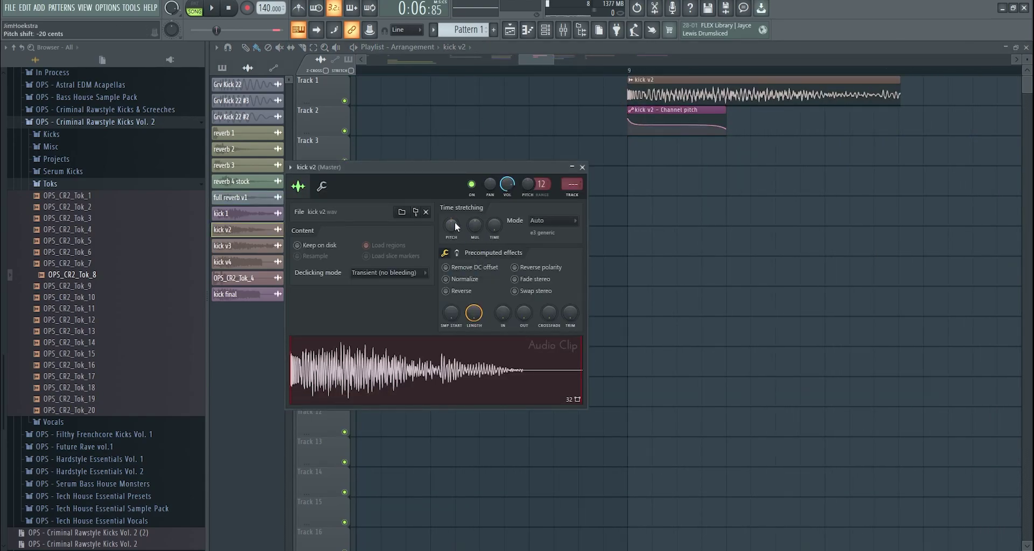
- Try lowering the start of the kick v2 channel pitch automation and reshaping its first curve segment while auditioning the kick
left_click(632, 73)
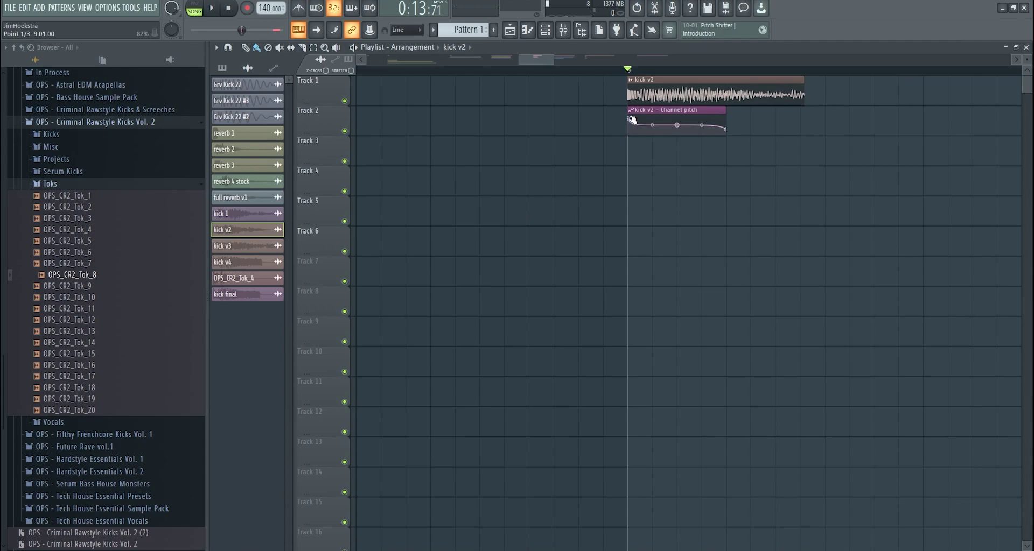
key("space")
key("space")
left_click_drag(629, 118, 628, 162)
key("space")
key("space")
left_click_drag(652, 126, 659, 150)
key("space")
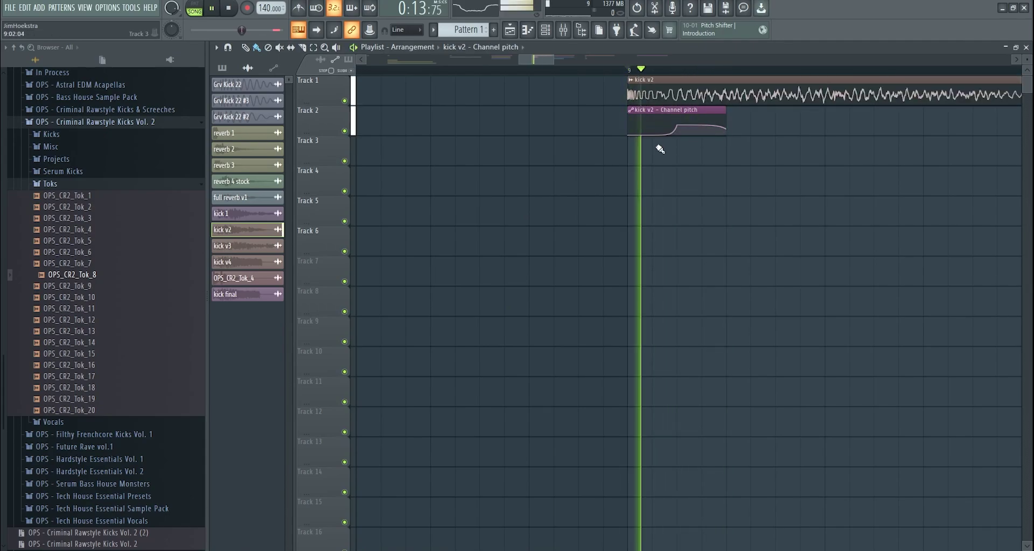
key("space")
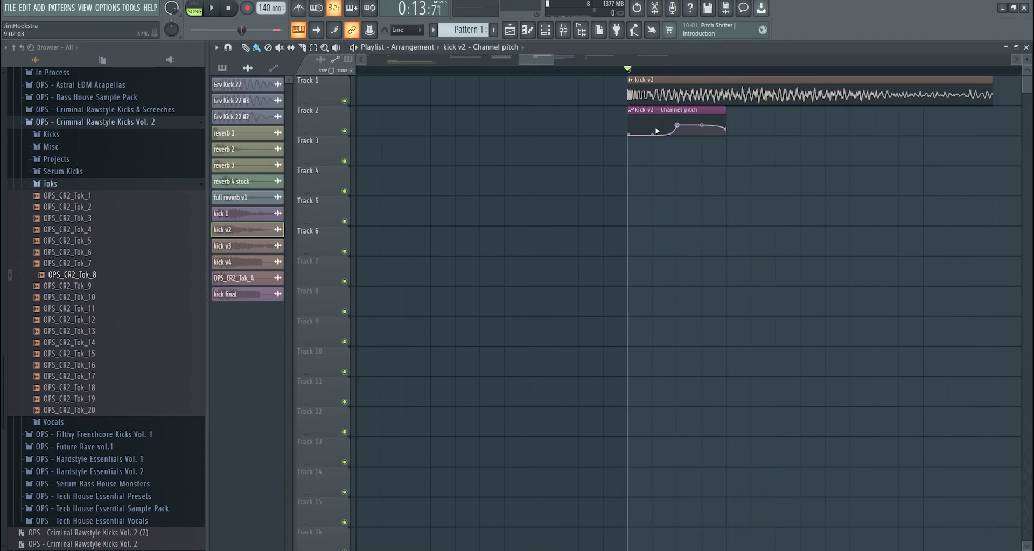
key("space")
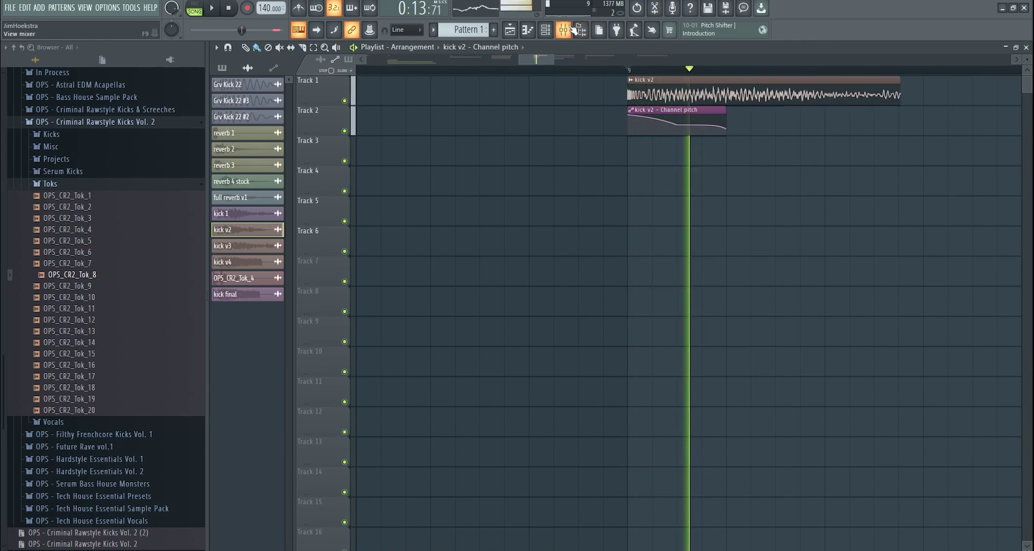
- Route kick v2 to mixer track 36 and open the effect options of its second slot
key("F9")
key("space")
left_click(563, 29)
left_click(563, 29)
left_click(609, 107)
right_click(617, 107)
mouse_move(701, 176)
left_click(740, 179)
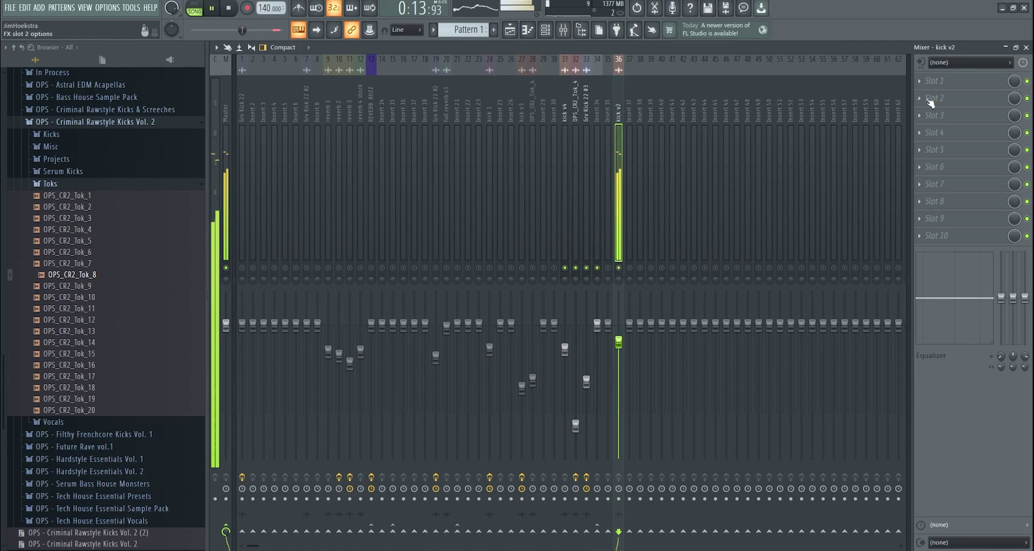
left_click(934, 98)
left_click(770, 301)
- Adjust the time-stretching pitch and pogo effect in the kick v2 channel settings while auditioning the kick
left_click(510, 29)
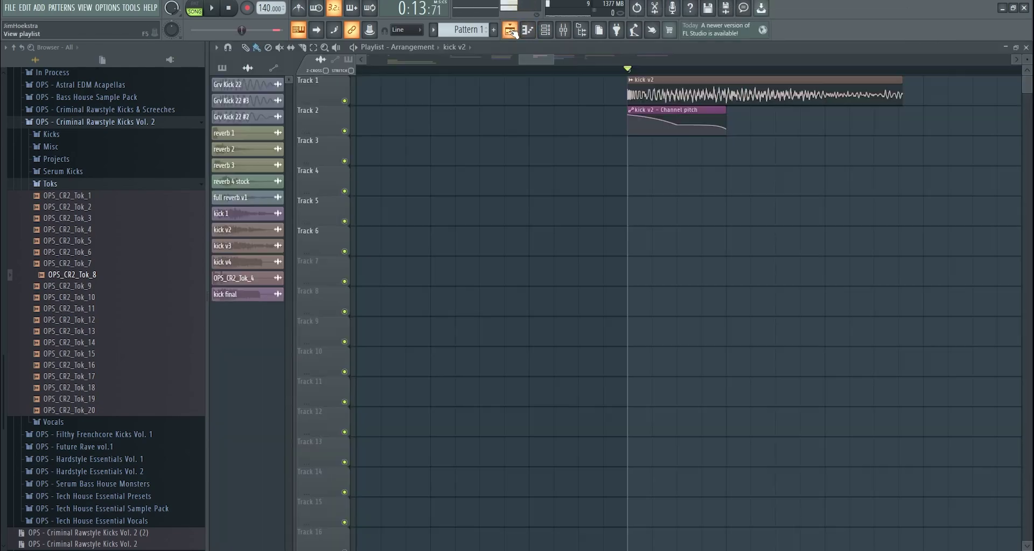
double_click(628, 79)
key("space")
key("space")
key("space")
key("space")
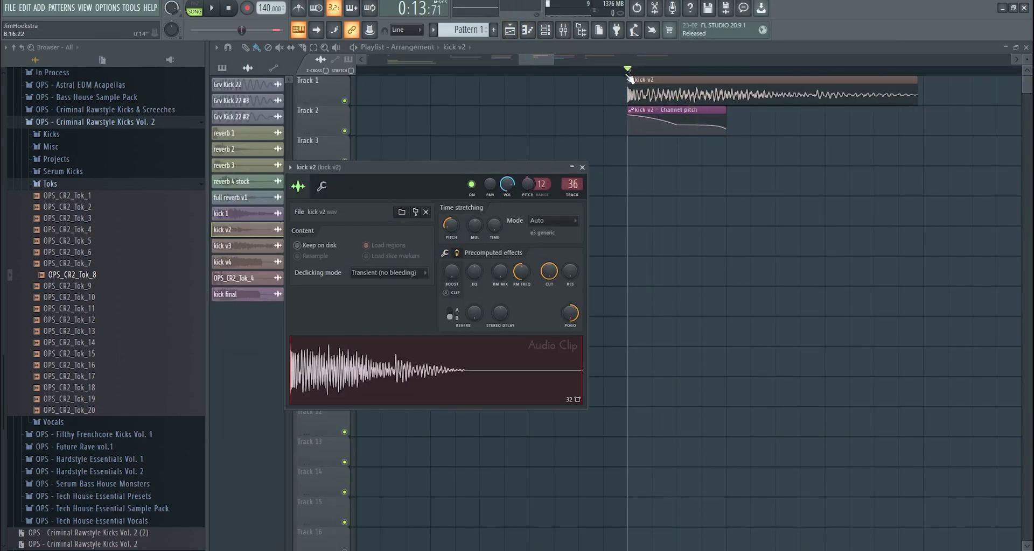
- Review the kick v2 pitch automation and select the Parametric EQ 2 automation clips below kick 1
scroll(686, 134, "down", 4)
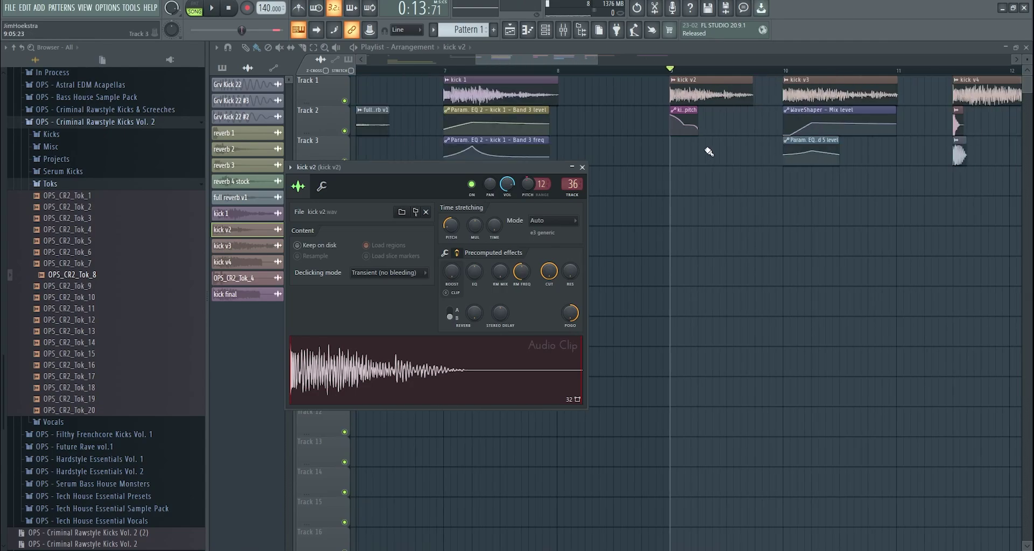
left_click(681, 123, "ctrl")
left_click_drag(435, 110, 623, 166)
scroll(623, 168, "down", 2)
scroll(358, 129, "up", 2)
left_click_drag(457, 106, 596, 134)
- Select the reverb 2, reverb 3 and reverb 4 stock clips on Tracks 4 to 6
scroll(420, 119, "down", 4)
left_click_drag(358, 166, 455, 286)
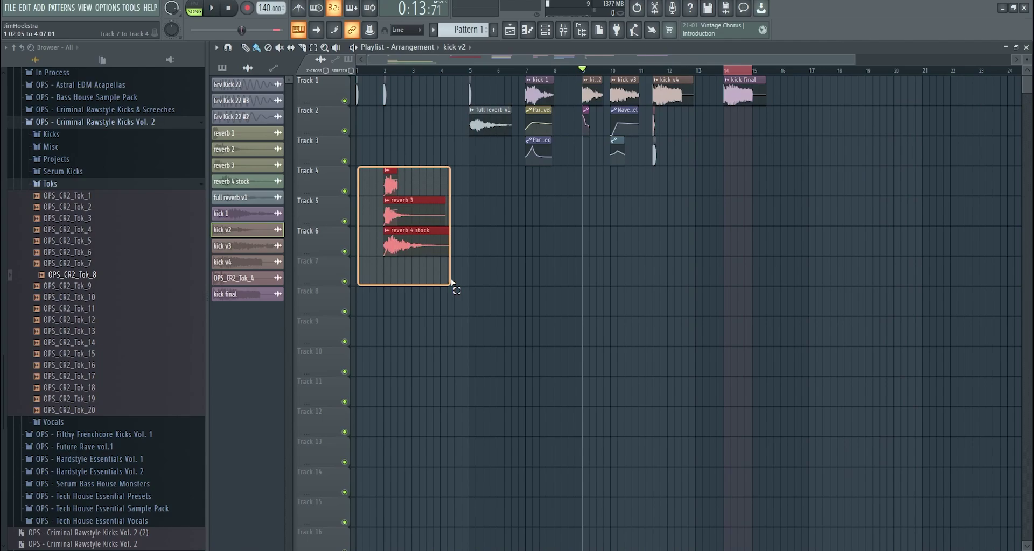
key("Delete")
- Inspect kick v3 with its WaveShaper and Parametric EQ automation clips, and kick v4 with the layers beneath it
scroll(634, 178, "up", 5)
left_click_drag(533, 76, 579, 176)
scroll(544, 125, "down", 1)
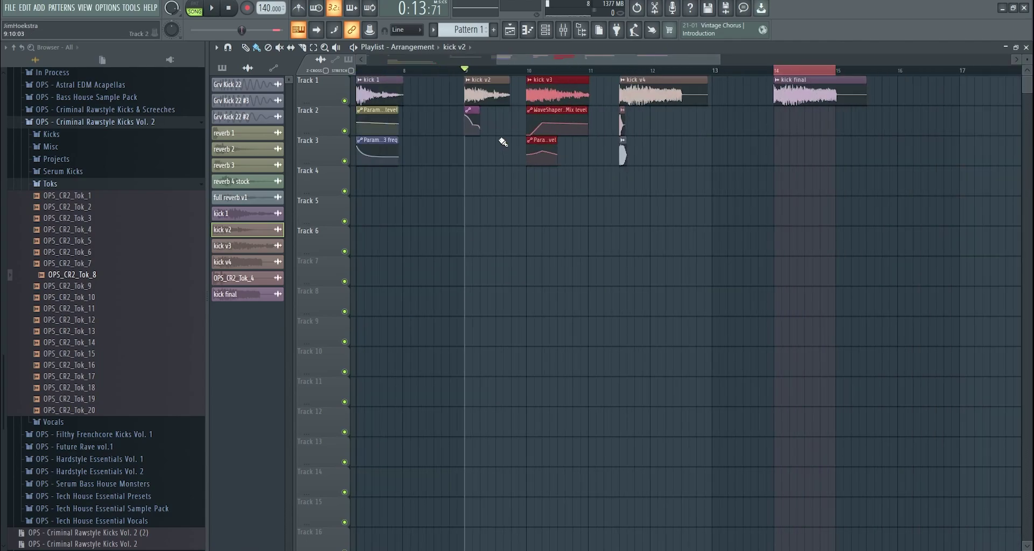
scroll(651, 121, "up", 3)
scroll(592, 74, "up", 3)
left_click_drag(628, 90, 733, 99)
left_click_drag(618, 140, 633, 182)
scroll(561, 173, "down", 3)
scroll(880, 148, "up", 3)
- Select the first beat of bar 14 and audition kick final while checking the mixer
left_click(813, 71)
scroll(564, 90, "down", 4)
left_click_drag(633, 72, 659, 74)
key("space")
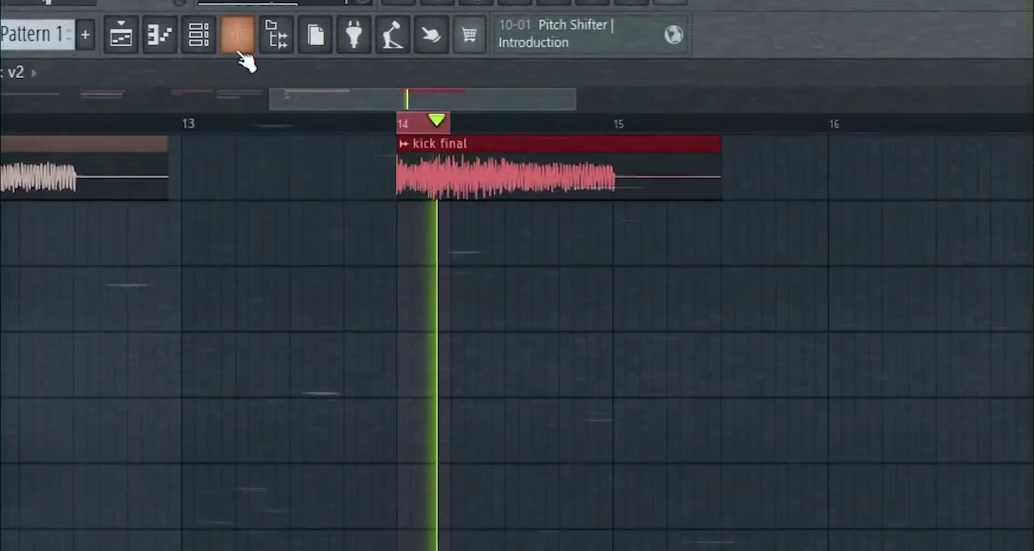
left_click(547, 30)
left_click(566, 31)
key("space")
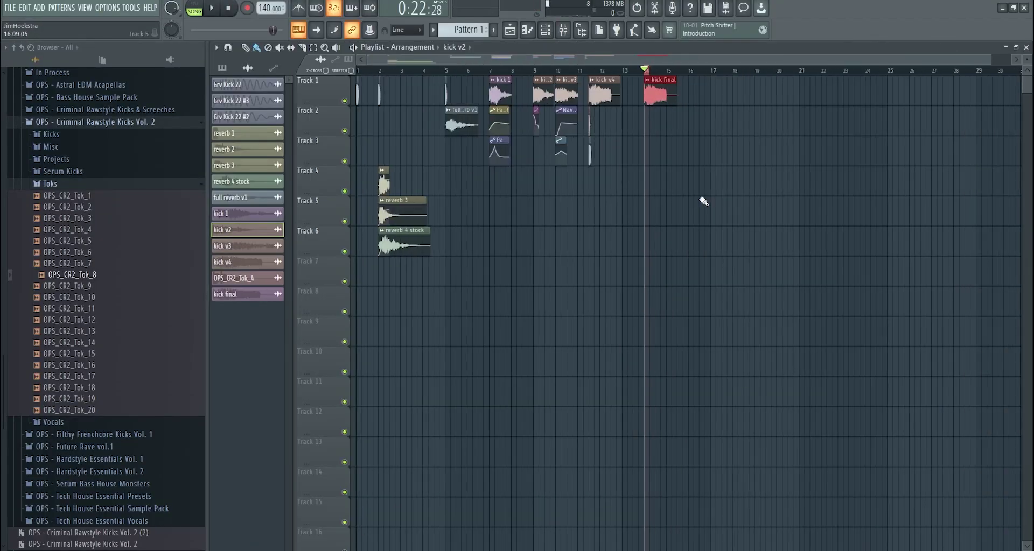